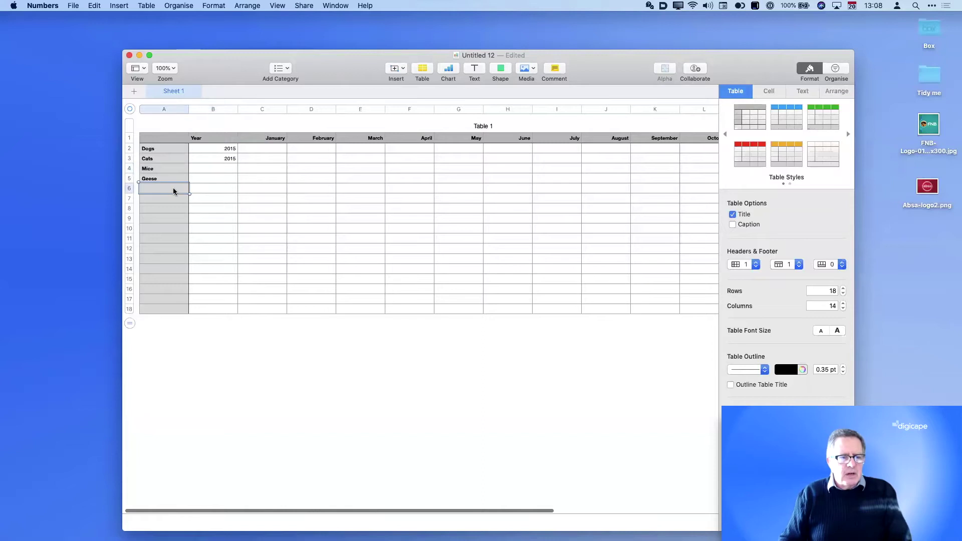
# - Enter Dogs in A6 and Cats in A7 of Table 1, accepting the suggested entries
pyautogui.write('D')
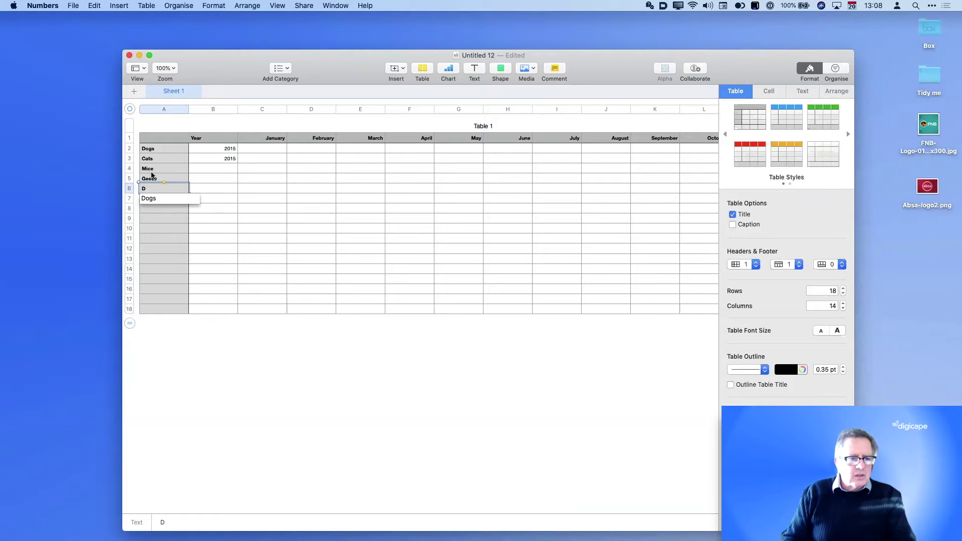
pyautogui.press('Down')
pyautogui.press('Return')
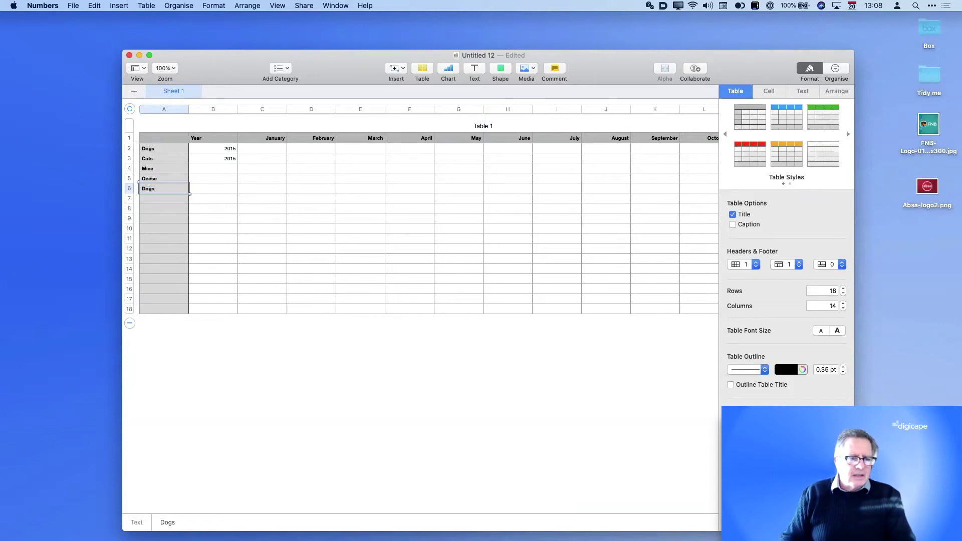
pyautogui.click(159, 205)
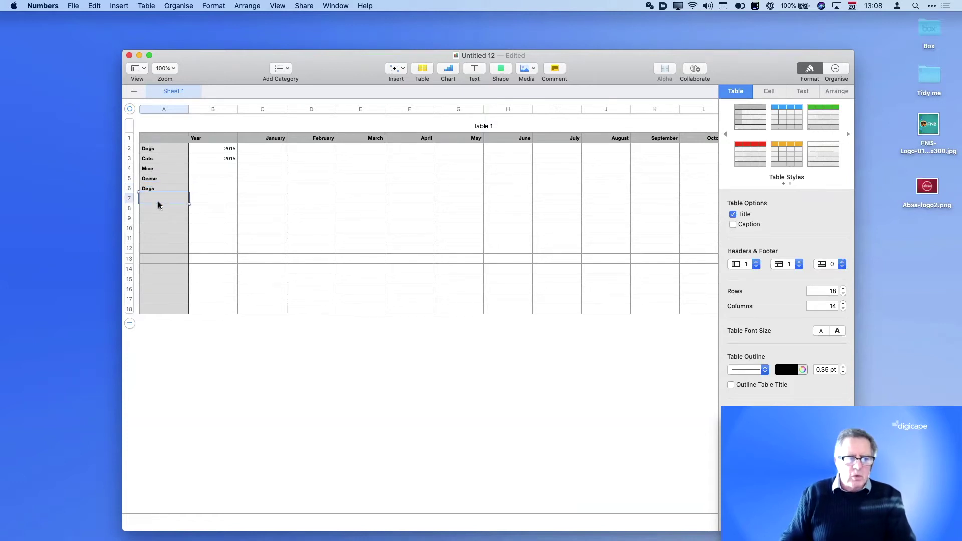
pyautogui.write('C')
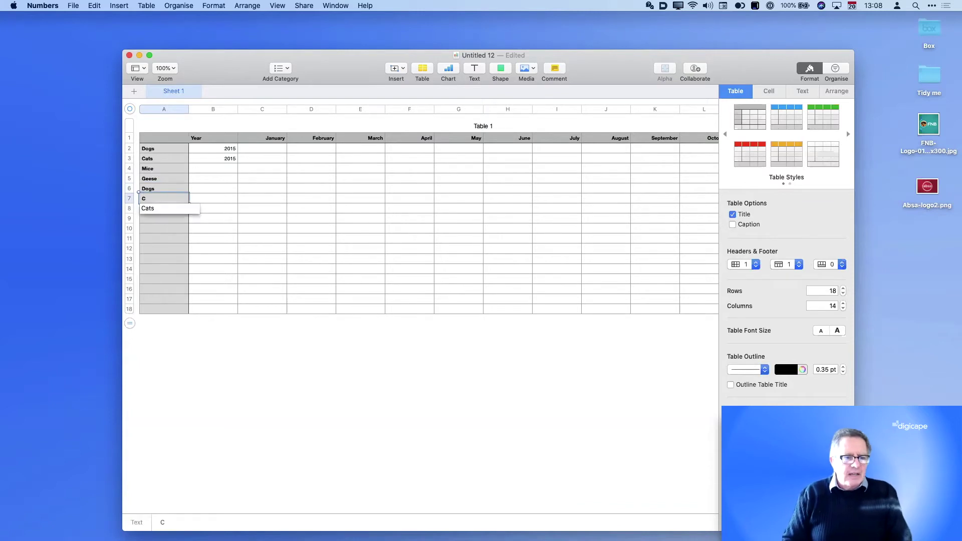
pyautogui.press('Return')
pyautogui.press('Return')
# - Enter Mice in A8 and Geese in A9 of Table 1
pyautogui.write('Mice')
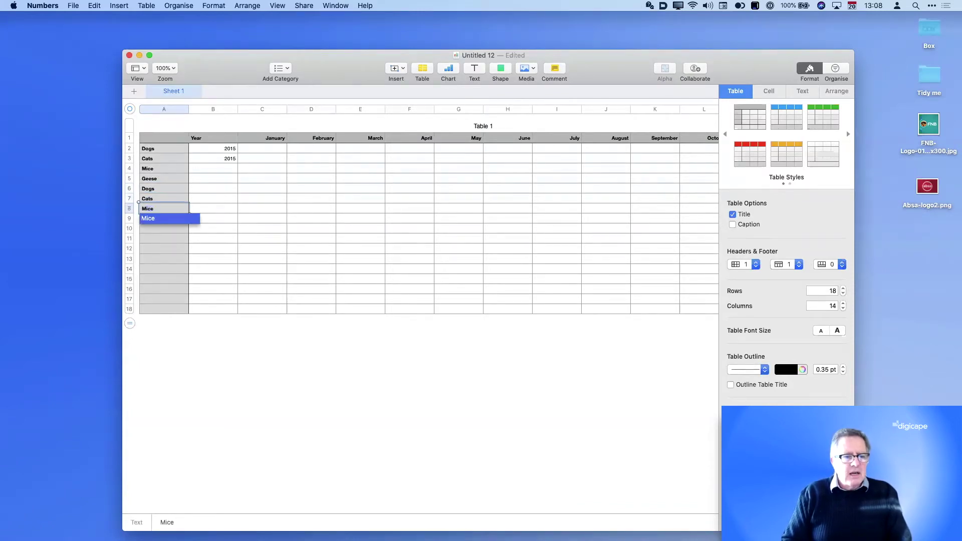
pyautogui.press('Return')
pyautogui.press('Return')
pyautogui.write('Geese')
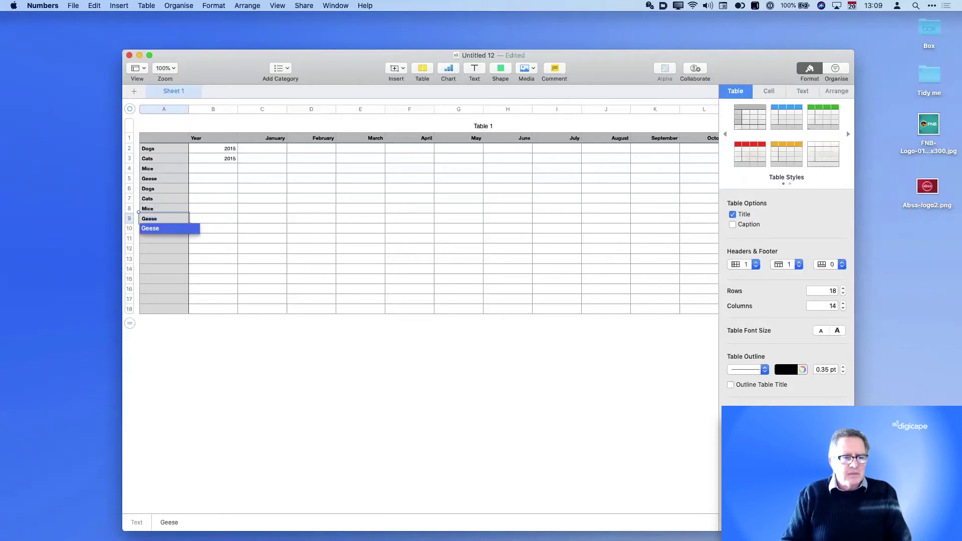
pyautogui.press('Return')
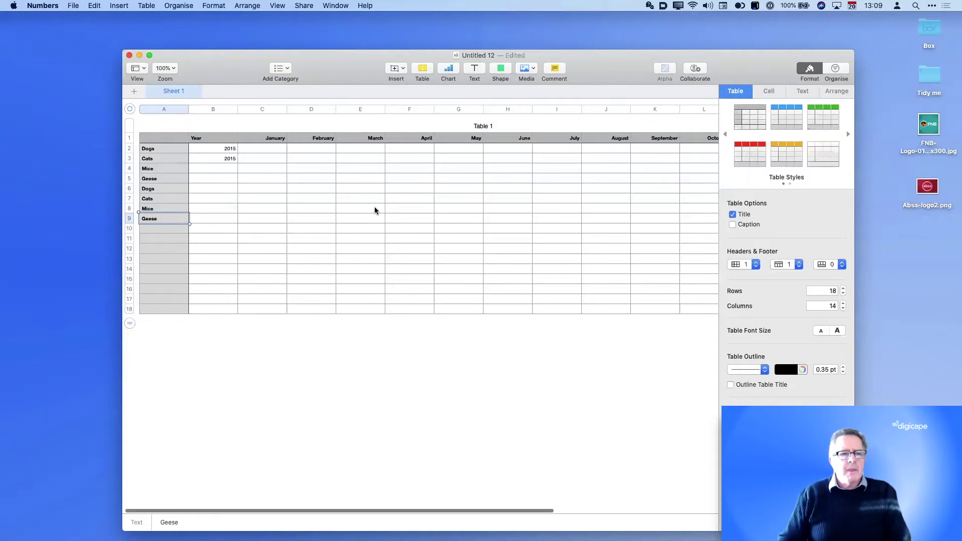
pyautogui.moveTo(219, 75); pyautogui.dragTo(183, 69)
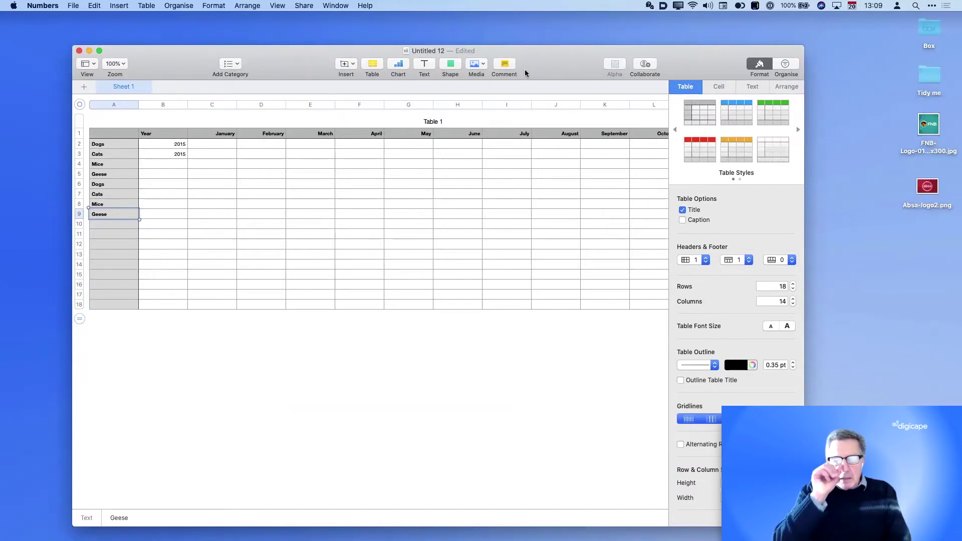
pyautogui.click(758, 63)
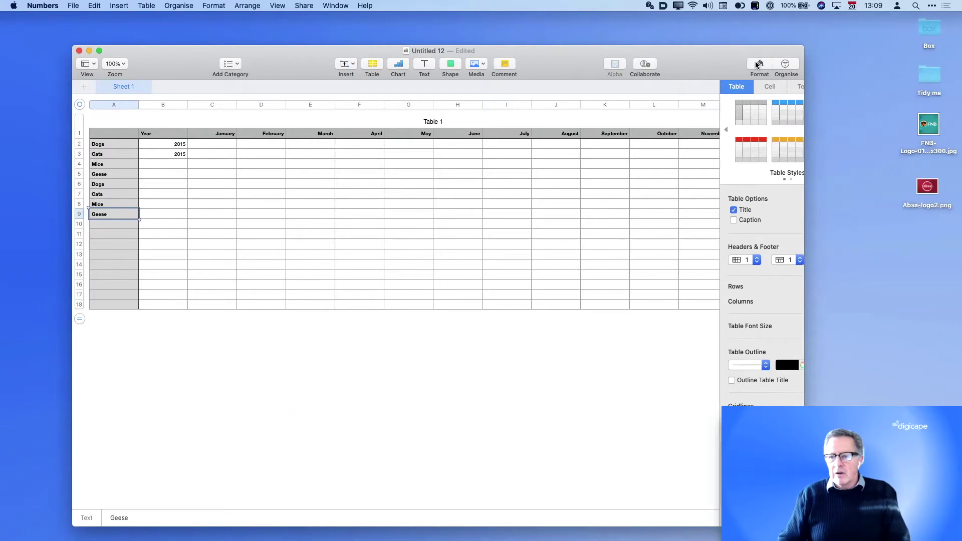
pyautogui.click(757, 63)
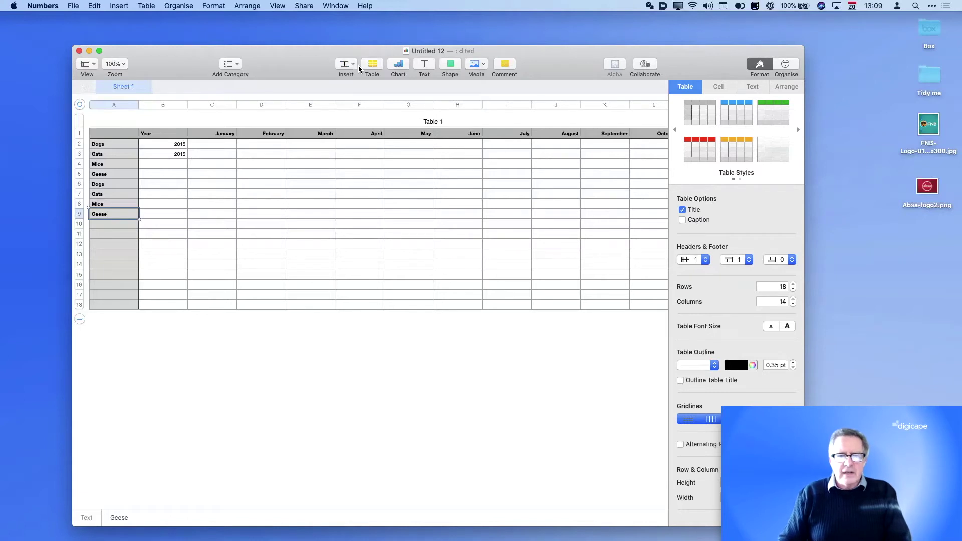
# - Insert a second table with a header row and header column below Table 1
pyautogui.click(372, 64)
pyautogui.click(346, 114)
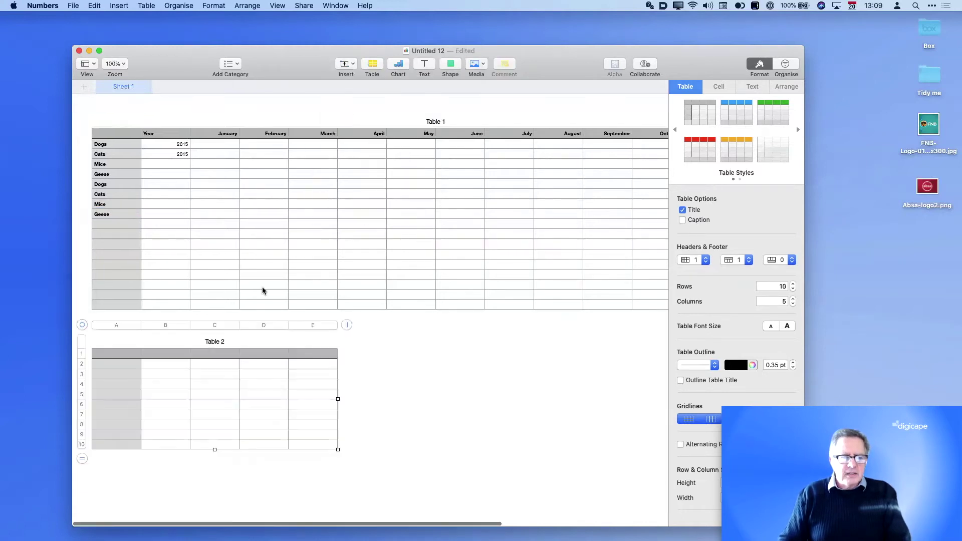
# - Enter January in A2 and April in A3 of Table 2
pyautogui.click(127, 363)
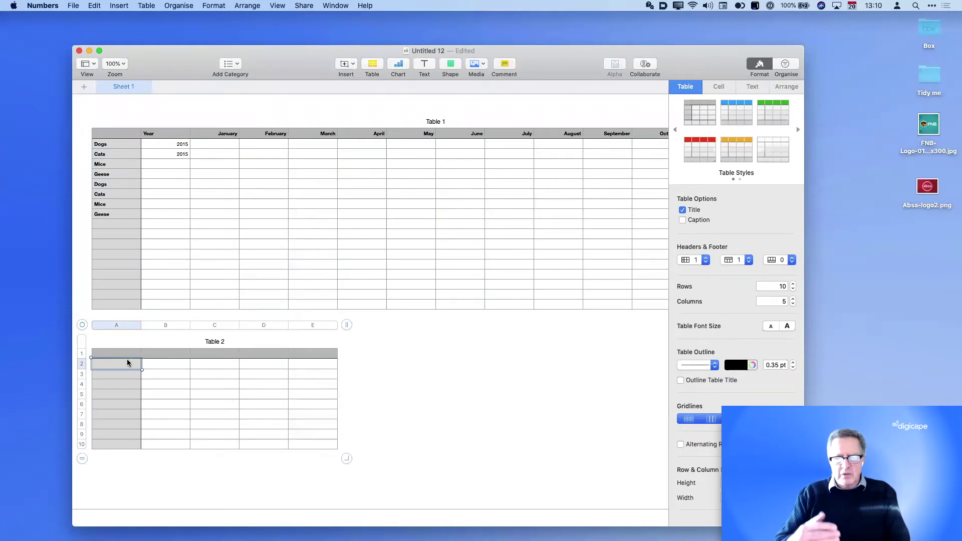
pyautogui.write('January')
pyautogui.press('Return')
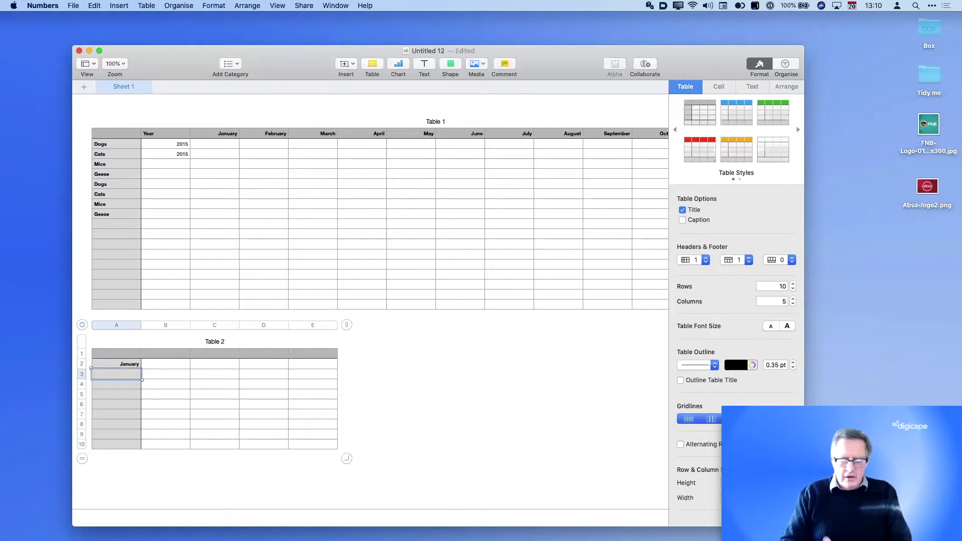
pyautogui.write('Apr')
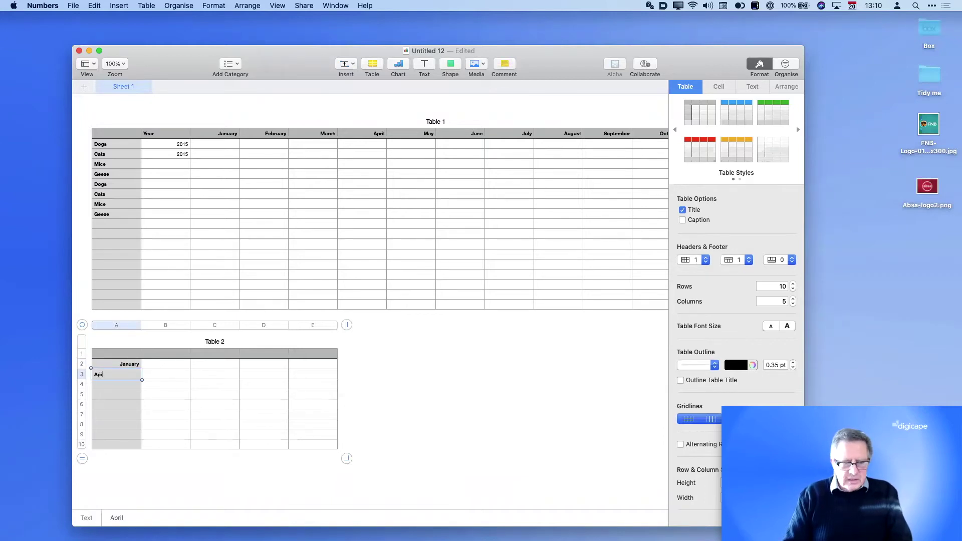
pyautogui.press('Return')
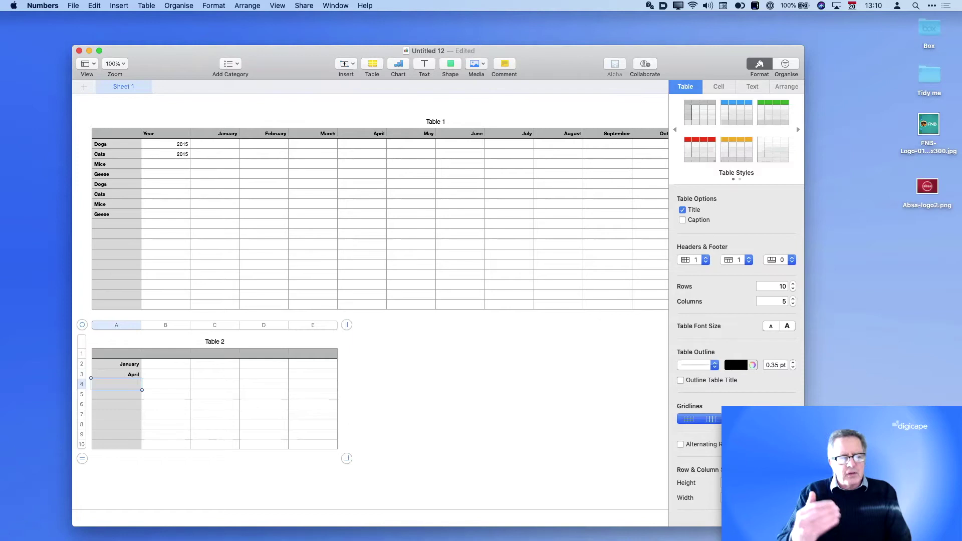
# - Autofill the January and April series down to A9 of Table 2 and clear all of those month cells
pyautogui.click(129, 365)
pyautogui.moveTo(128, 375); pyautogui.dragTo(114, 436)
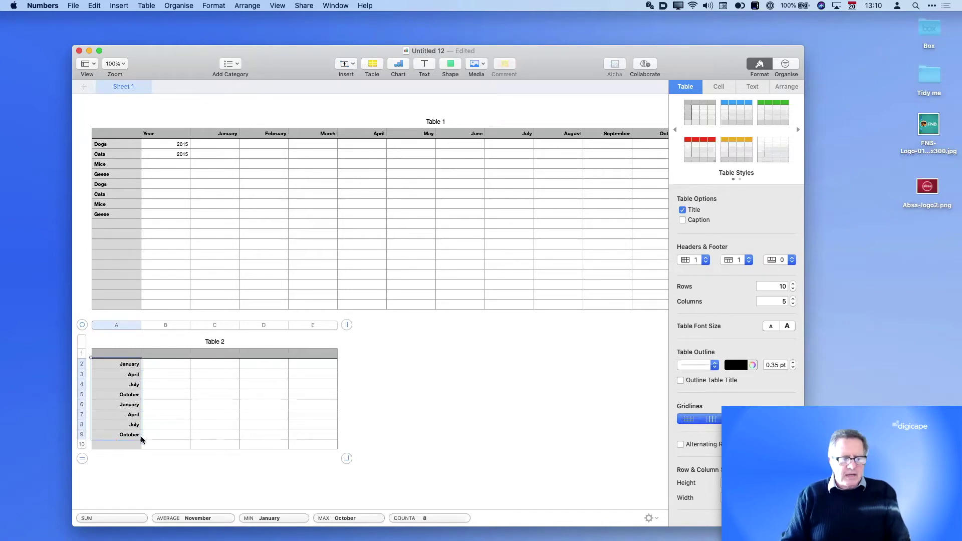
pyautogui.press('Delete')
# - Enter 1 in B2 and 2 in B3 of Table 2 and autofill the number series down to B10
pyautogui.click(169, 366)
pyautogui.write('1')
pyautogui.press('Return')
pyautogui.write('2')
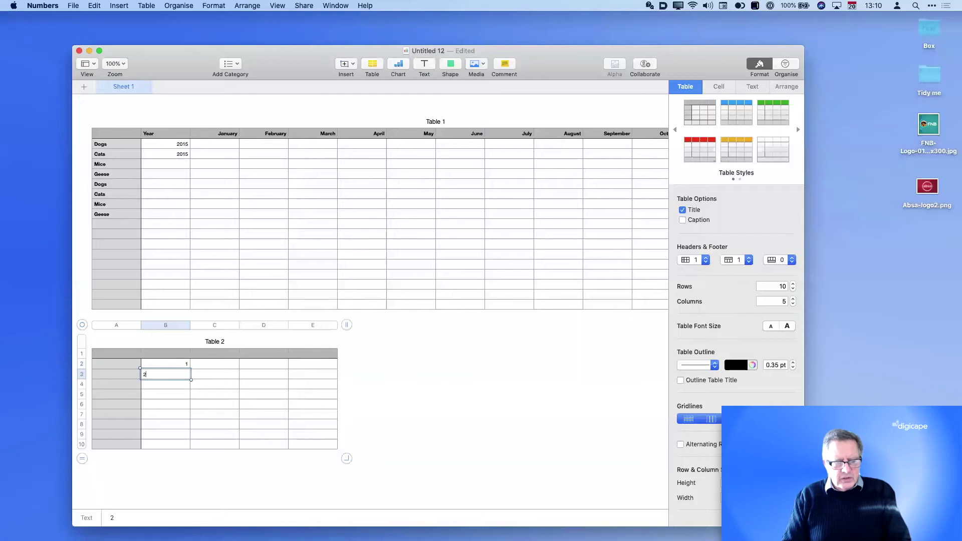
pyautogui.press('Return')
pyautogui.click(180, 364)
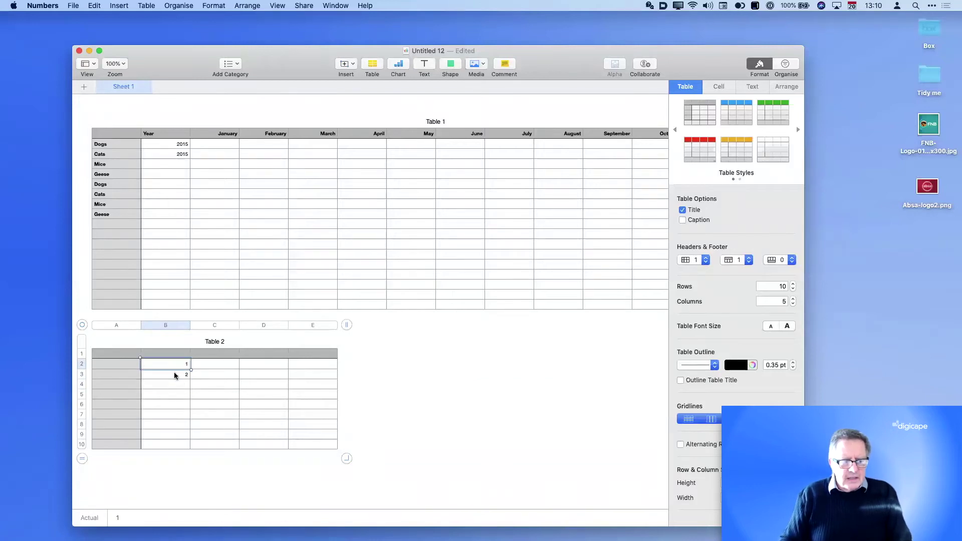
pyautogui.keyDown('shift'); pyautogui.click(174, 376); pyautogui.keyUp('shift')
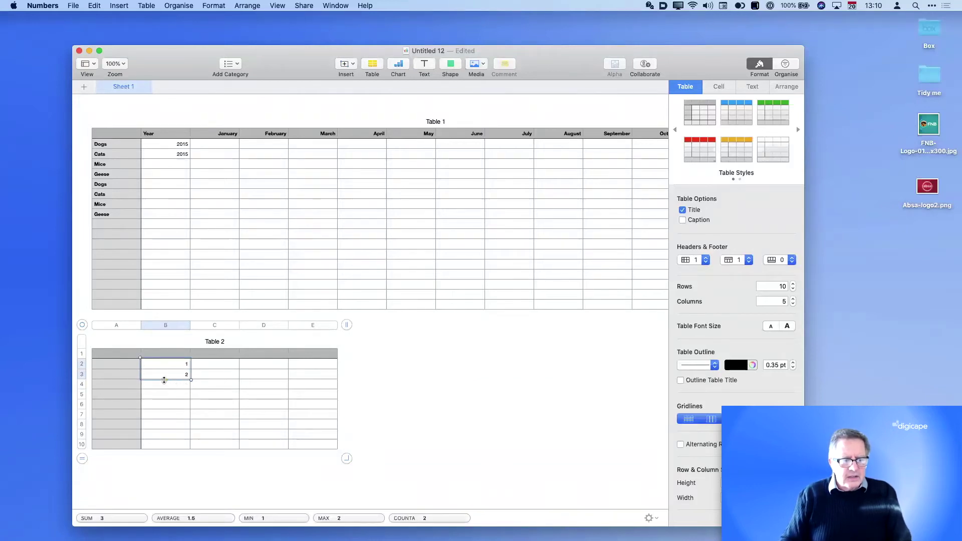
pyautogui.moveTo(165, 380); pyautogui.dragTo(167, 451)
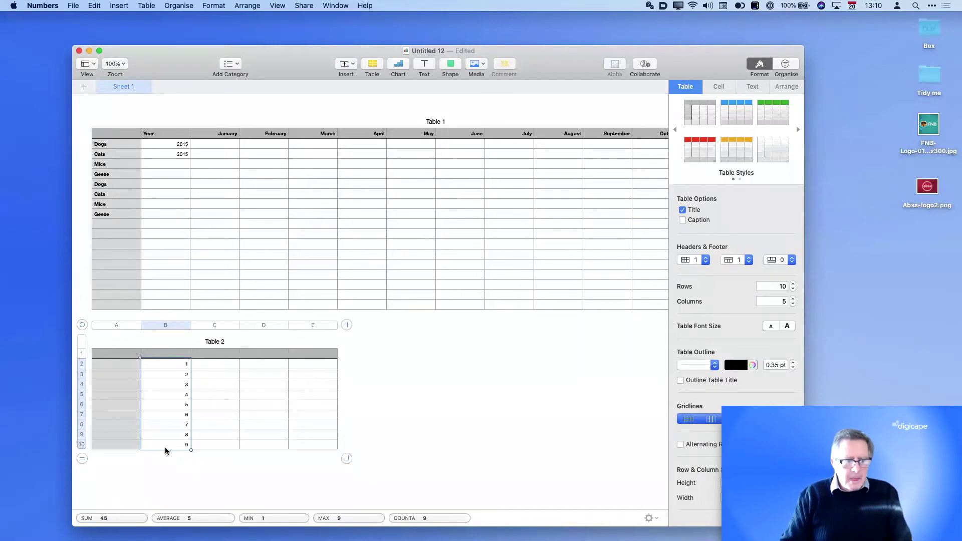
# - Set B2 to 5 and B3 to 10 in Table 2 and autofill the series down to B10
pyautogui.click(173, 364)
pyautogui.write('5')
pyautogui.press('Return')
pyautogui.write('10')
pyautogui.press('Return')
pyautogui.moveTo(173, 364); pyautogui.dragTo(165, 452)
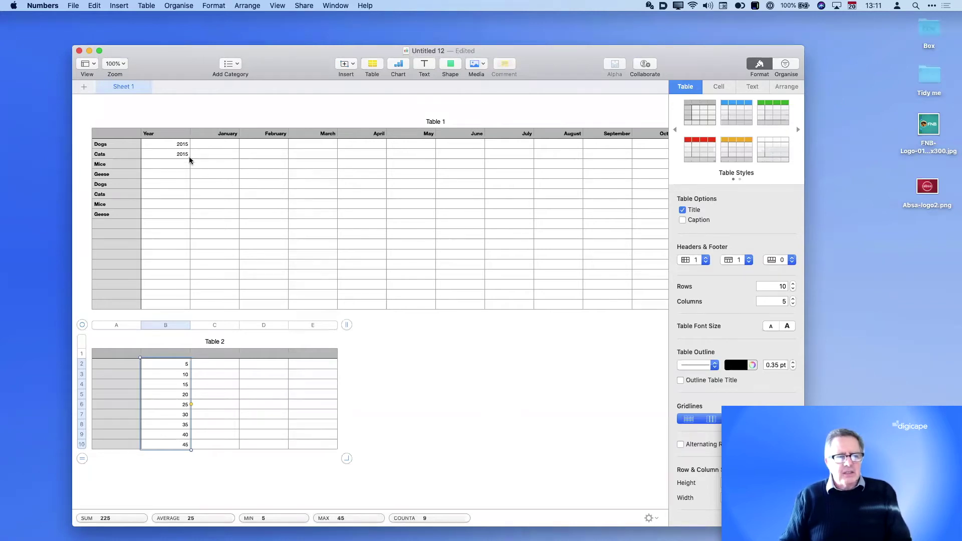
# - Enter 5 under January and 7 under February in the first Dogs row of Table 1
pyautogui.click(221, 153)
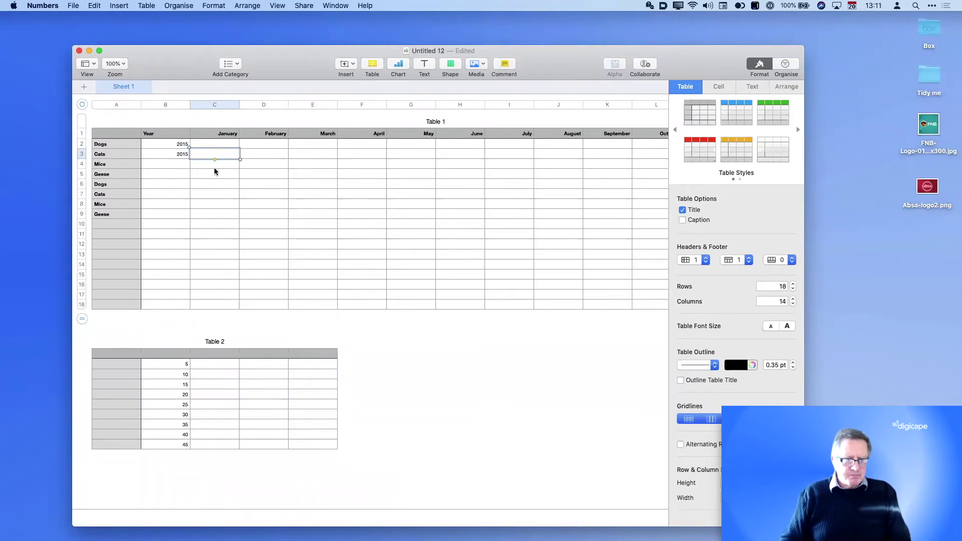
pyautogui.click(220, 145)
pyautogui.write('5')
pyautogui.click(267, 144)
pyautogui.write('7')
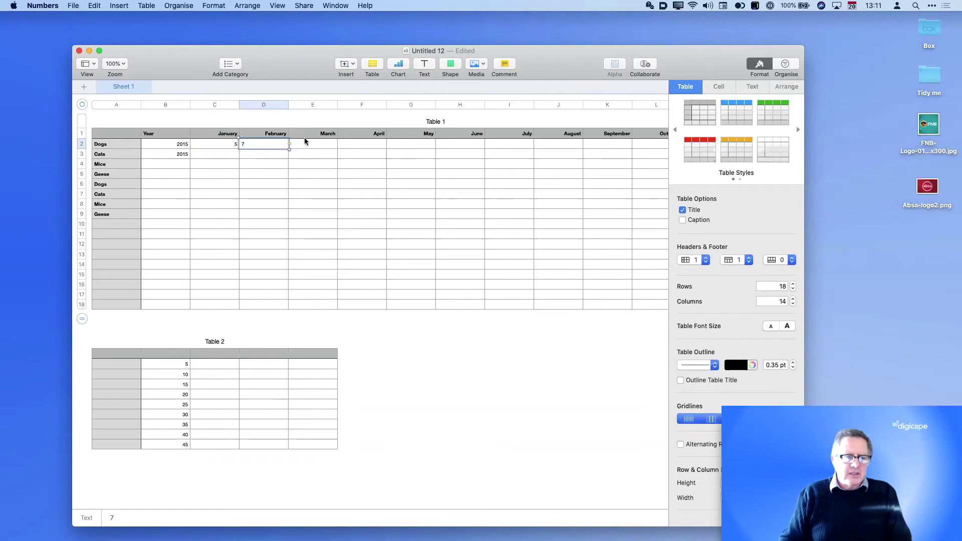
# - Add the formula C2+D2 in the March cell E2 of Table 1, moving the formula editor clear of the data
pyautogui.click(329, 146)
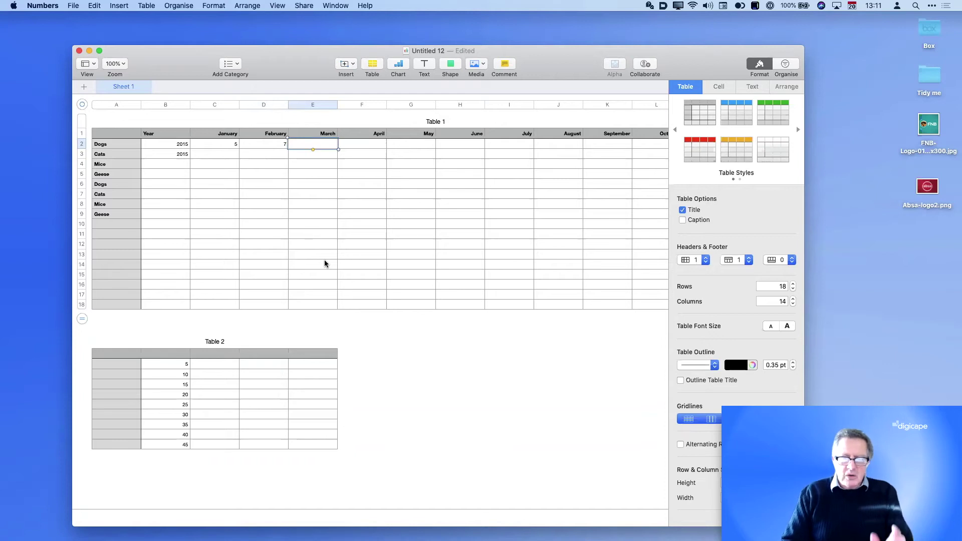
pyautogui.press('=')
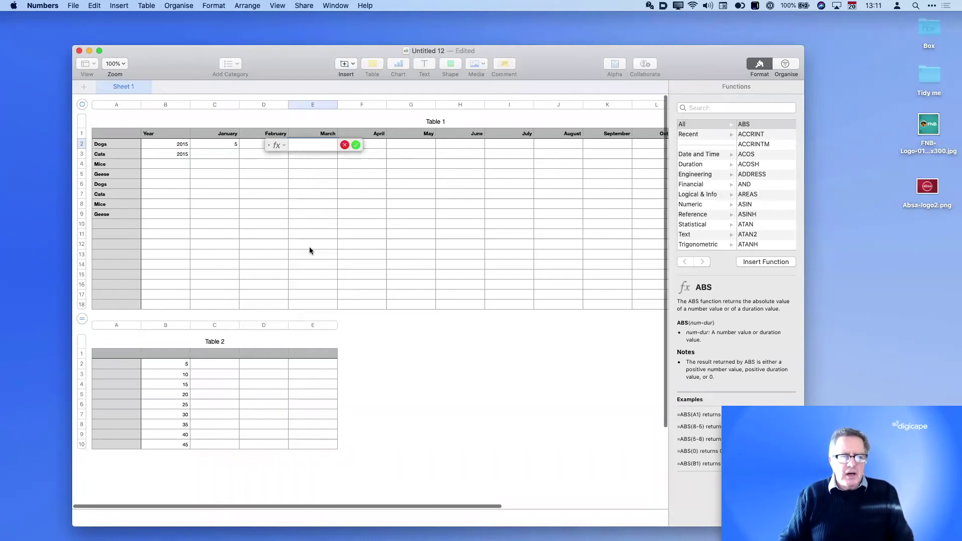
pyautogui.moveTo(269, 146); pyautogui.dragTo(319, 262)
pyautogui.click(223, 144)
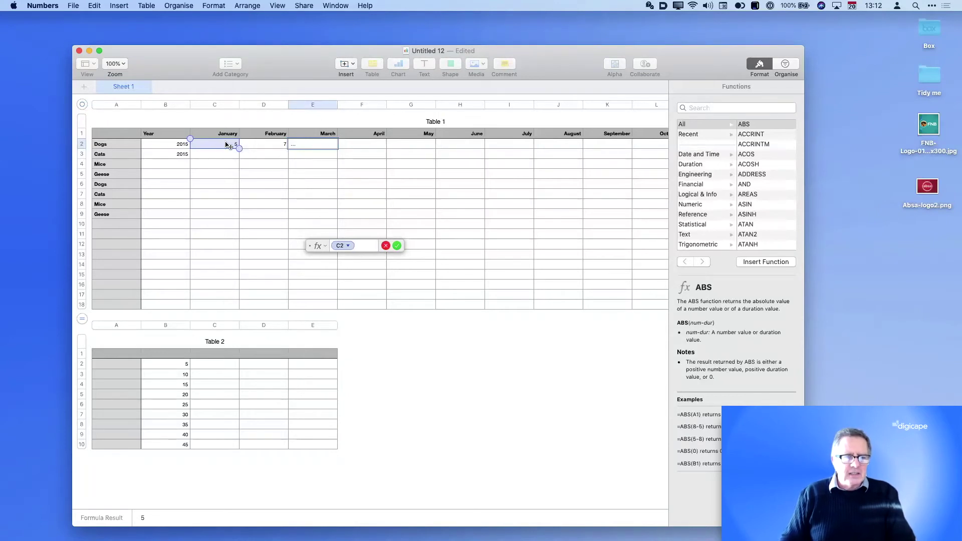
pyautogui.click(265, 146)
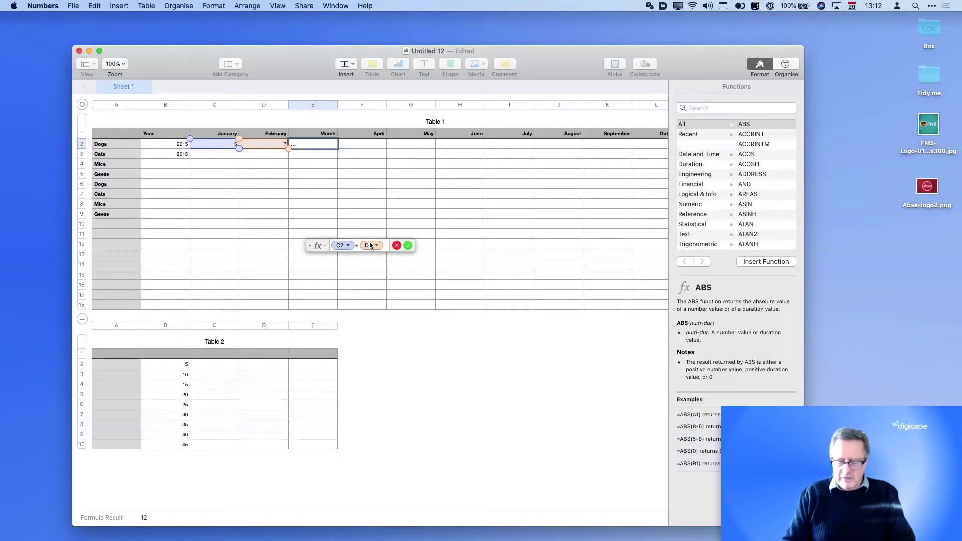
pyautogui.press('Return')
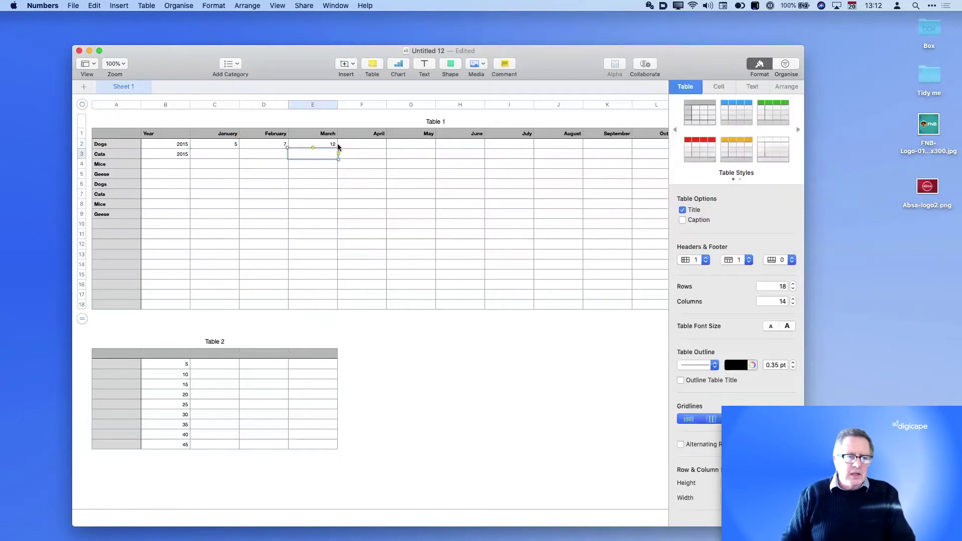
# - Set the January value in C2 of Table 1 to 20 to test the formula
pyautogui.click(232, 143)
pyautogui.write('5')
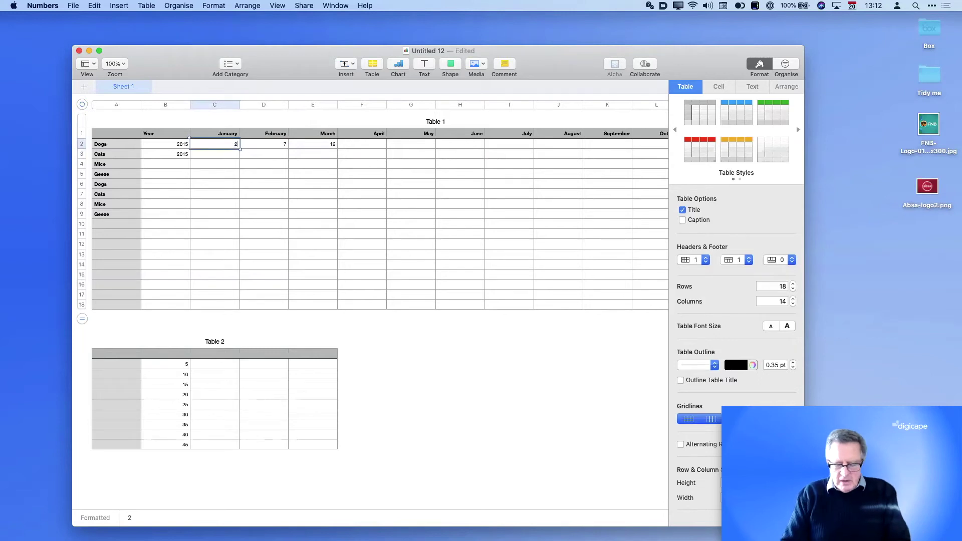
pyautogui.press('Return')
pyautogui.hscroll(1, 345, 143)
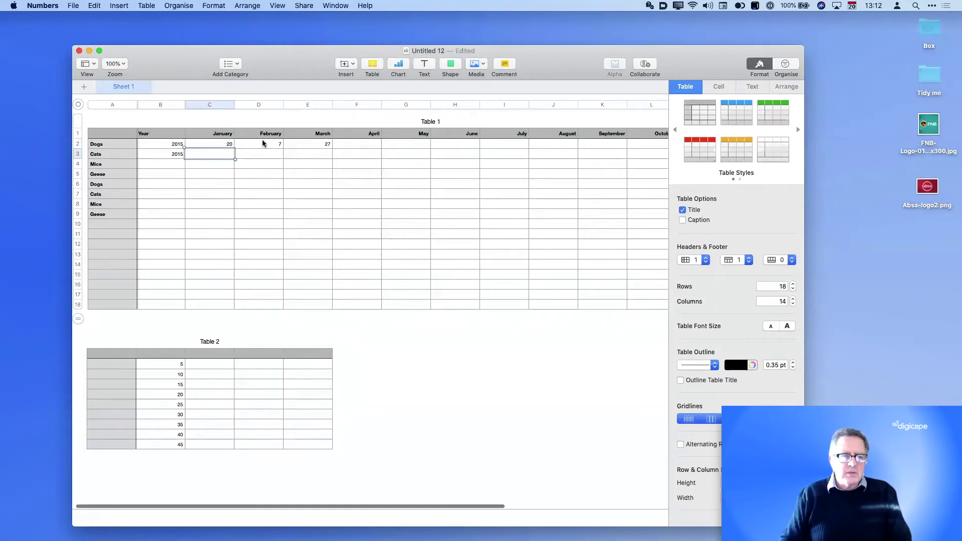
pyautogui.hscroll(1, 235, 125)
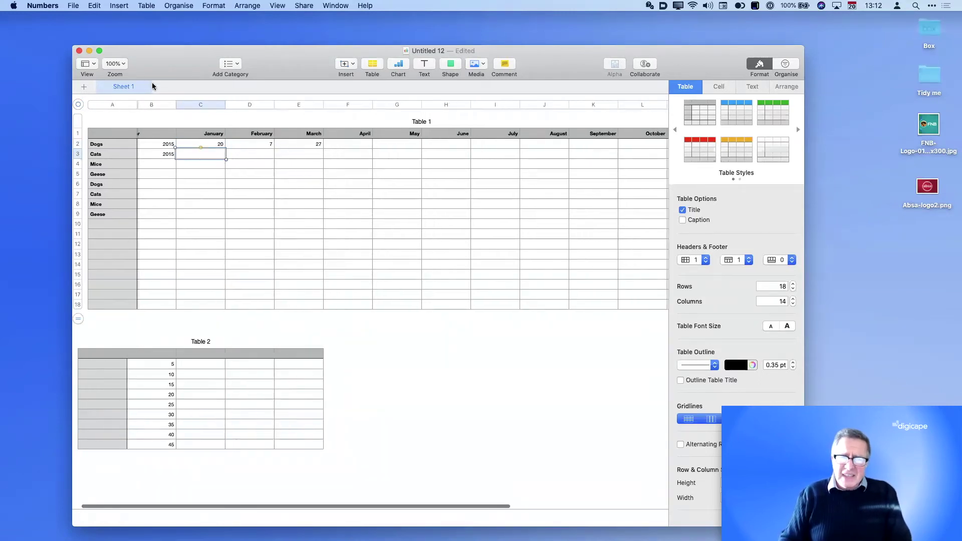
# - Close the Untitled 12 spreadsheet and discard it without saving
pyautogui.click(78, 52)
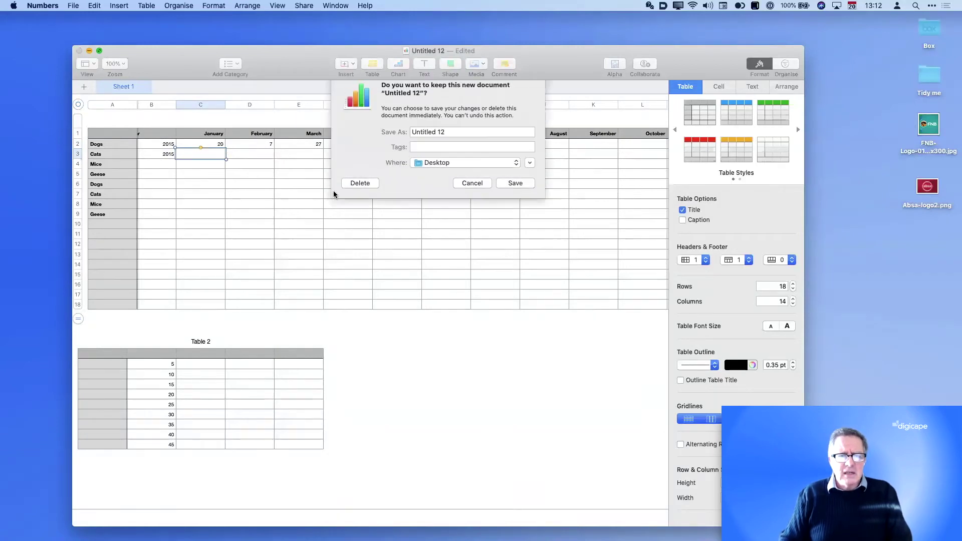
pyautogui.click(296, 296)
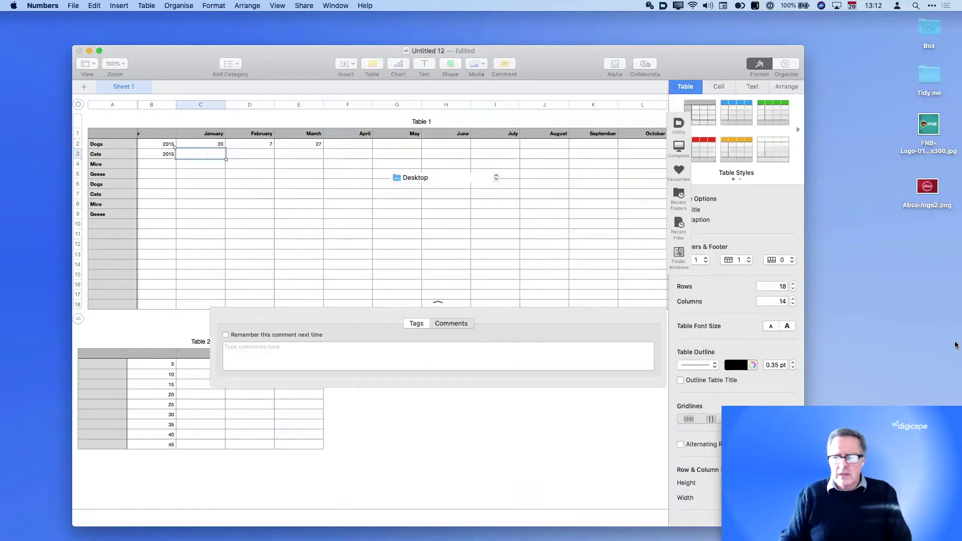
# - Bring up the open AISJ JHB Jobs spreadsheet and set its zoom to 150%
pyautogui.moveTo(955, 343)
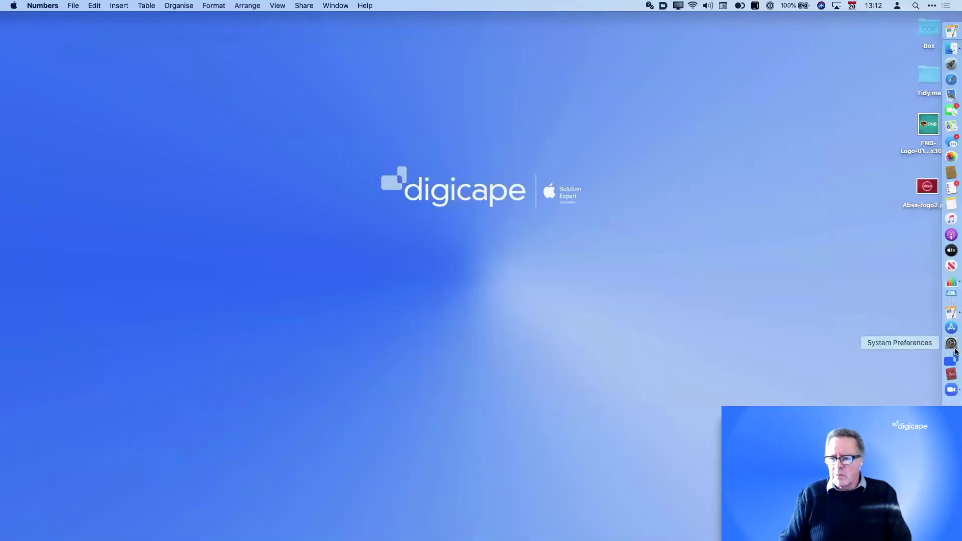
pyautogui.rightClick(952, 283)
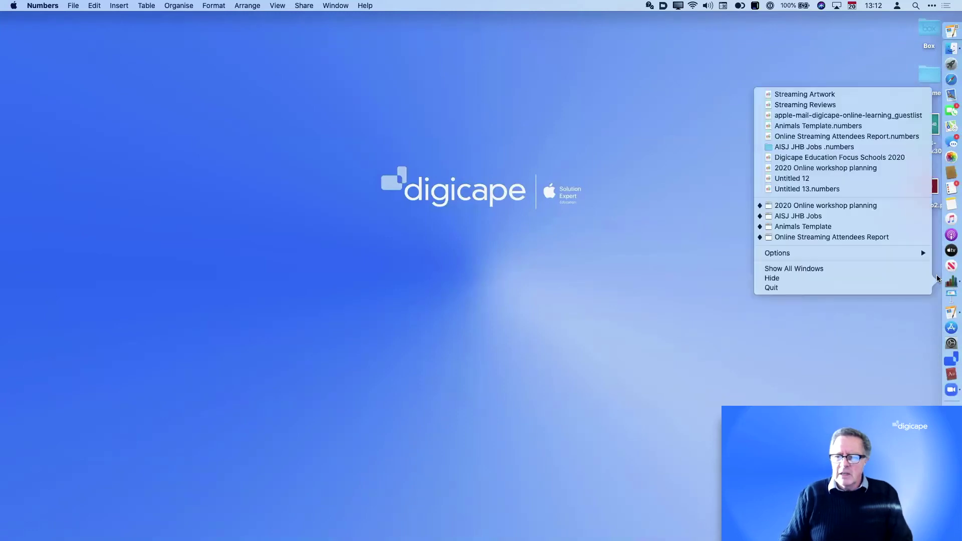
pyautogui.click(871, 216)
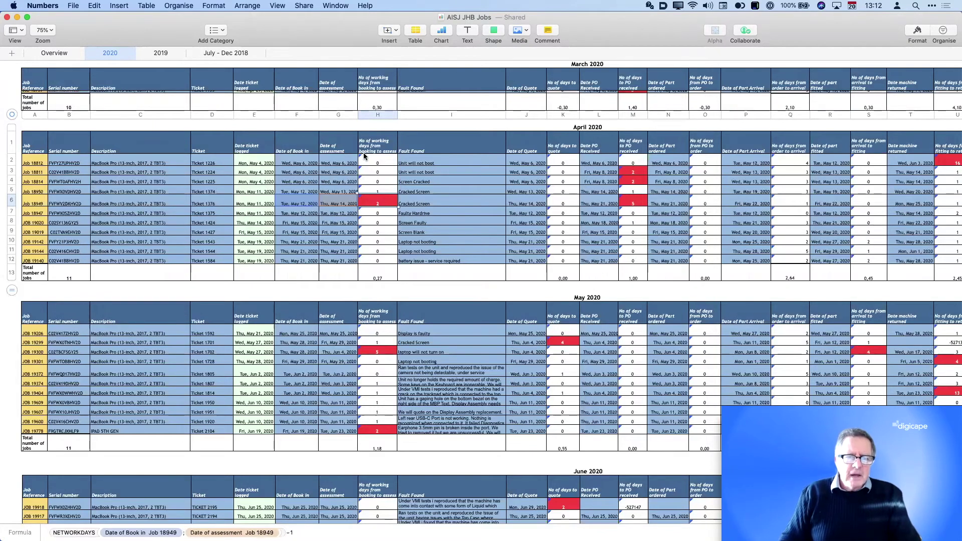
pyautogui.click(43, 30)
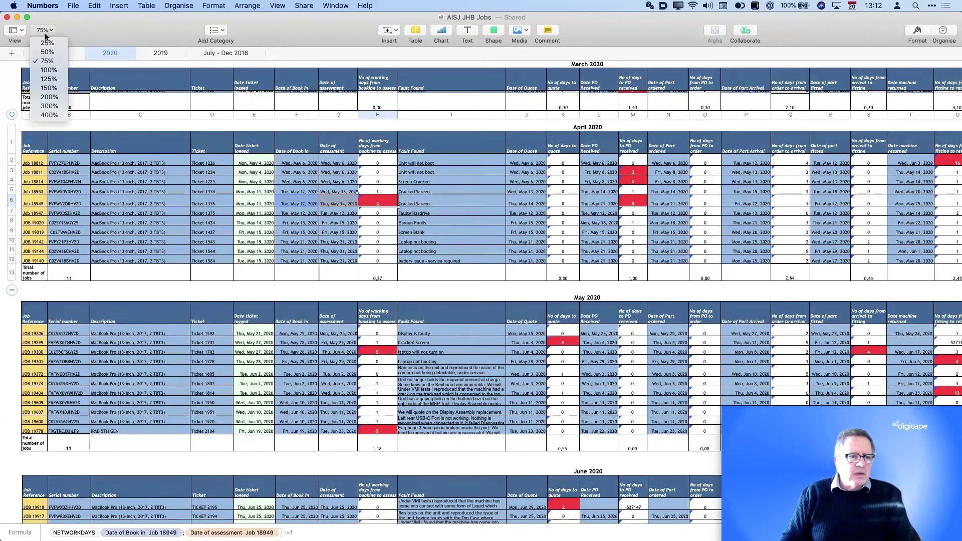
pyautogui.click(45, 88)
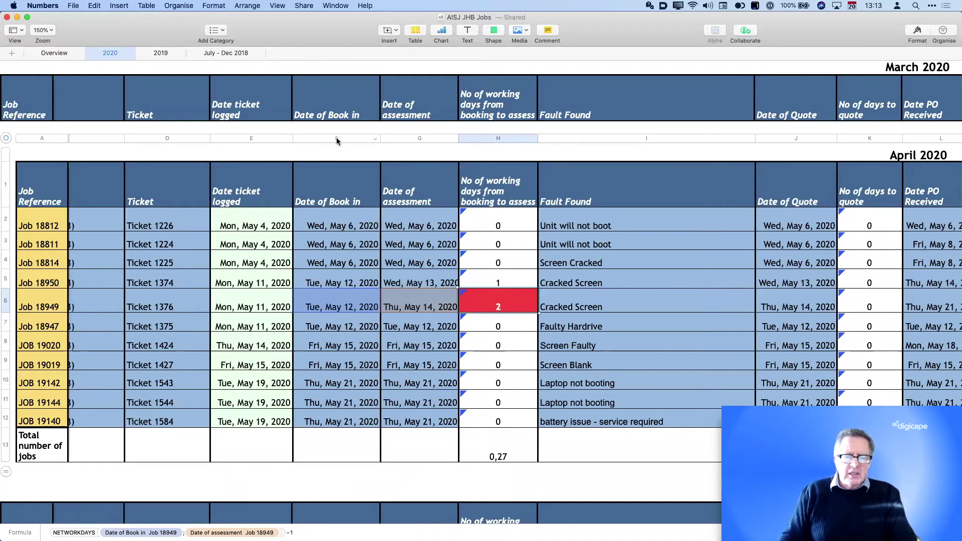
# - Examine the NETWORKDAYS formula in cell H2 of the April 2020 table and its Date of Book in column, and minimise the spreadsheet
pyautogui.click(350, 138)
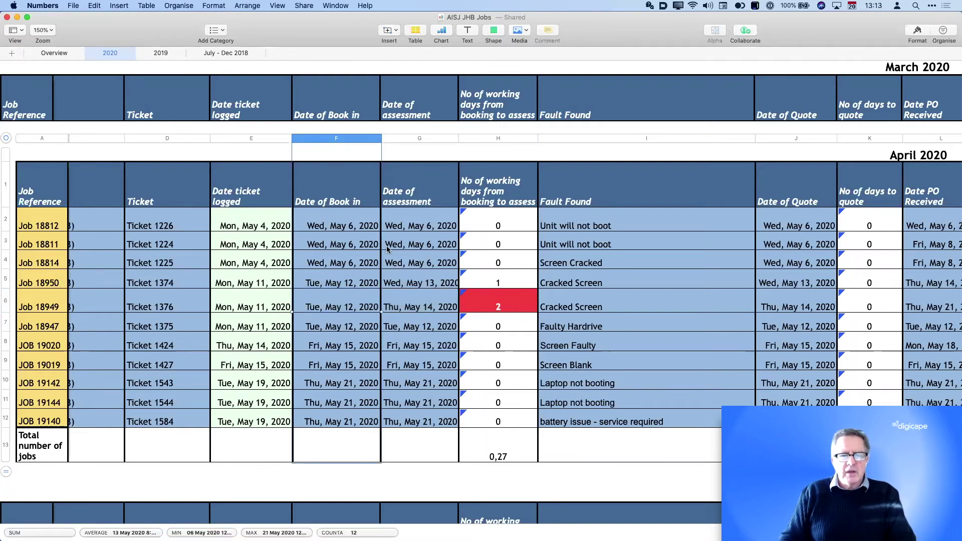
pyautogui.click(509, 228)
pyautogui.doubleClick(510, 228)
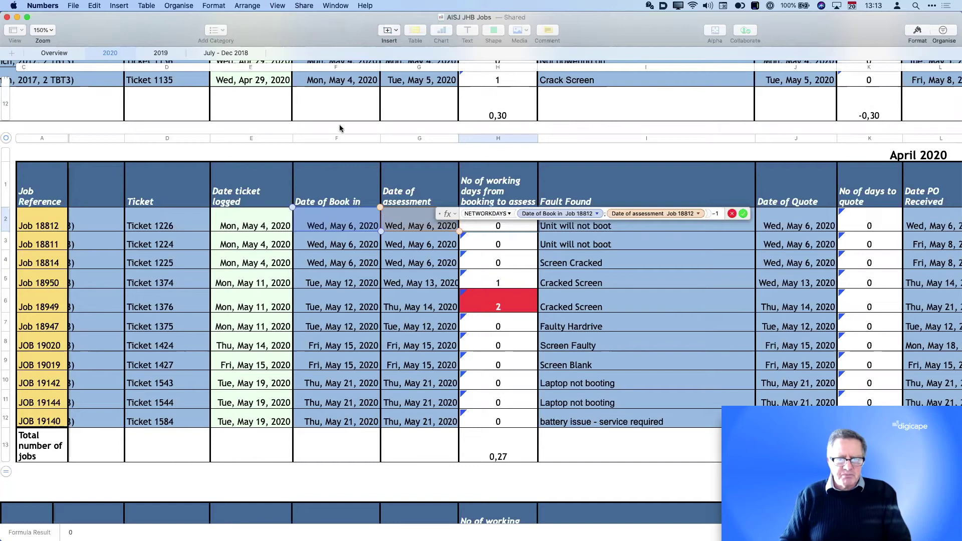
pyautogui.press('Return')
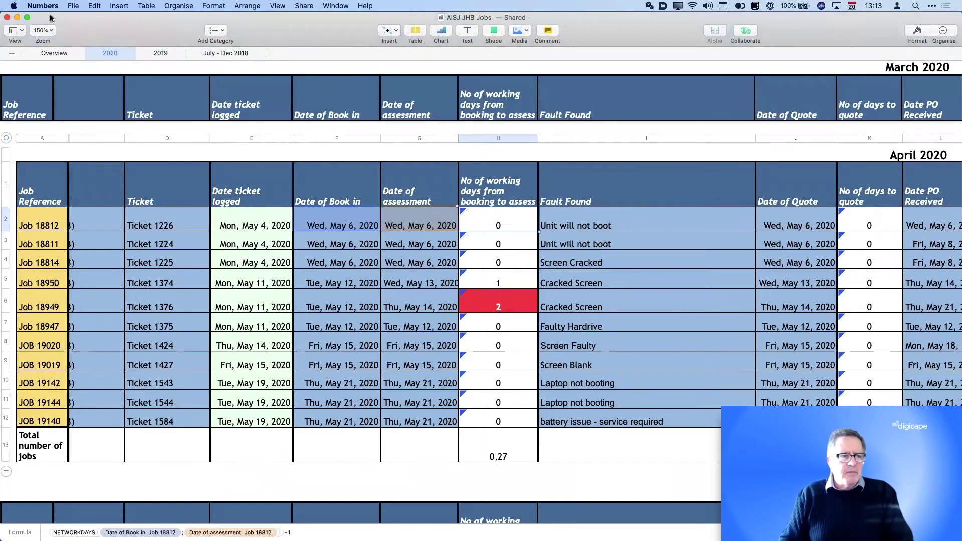
pyautogui.click(17, 18)
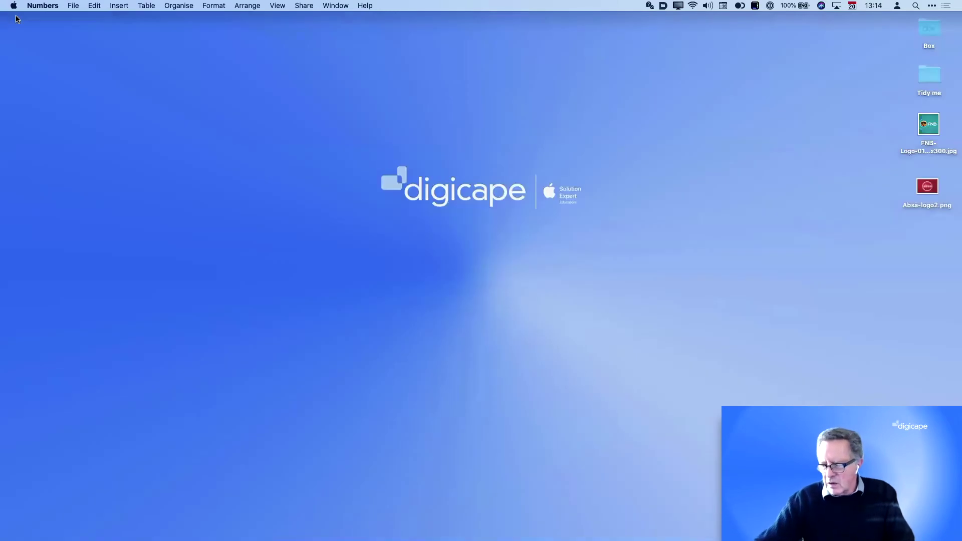
# - Bring up the open Animals Template spreadsheet and move its window towards the middle of the desktop
pyautogui.press('super+Tab')
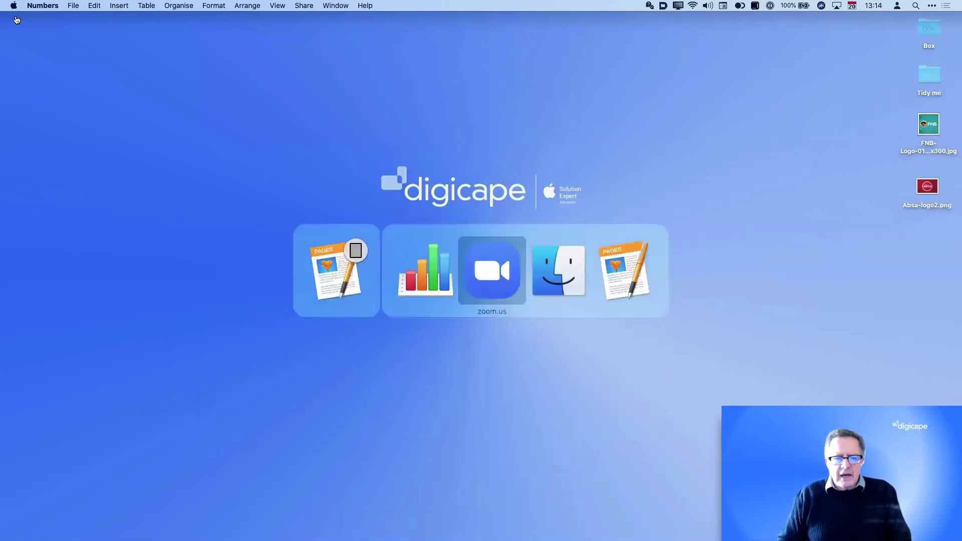
pyautogui.press('super+shift+Tab')
pyautogui.moveTo(956, 142)
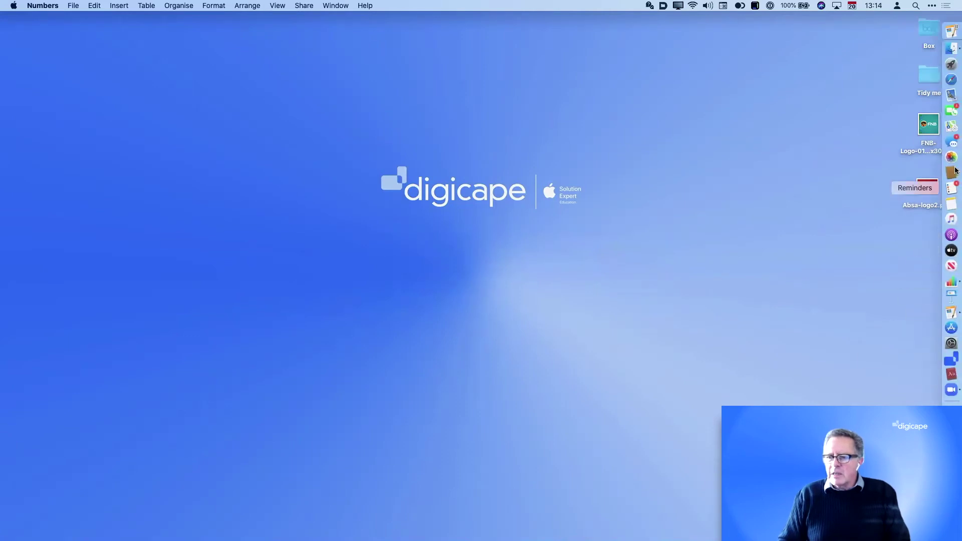
pyautogui.rightClick(947, 283)
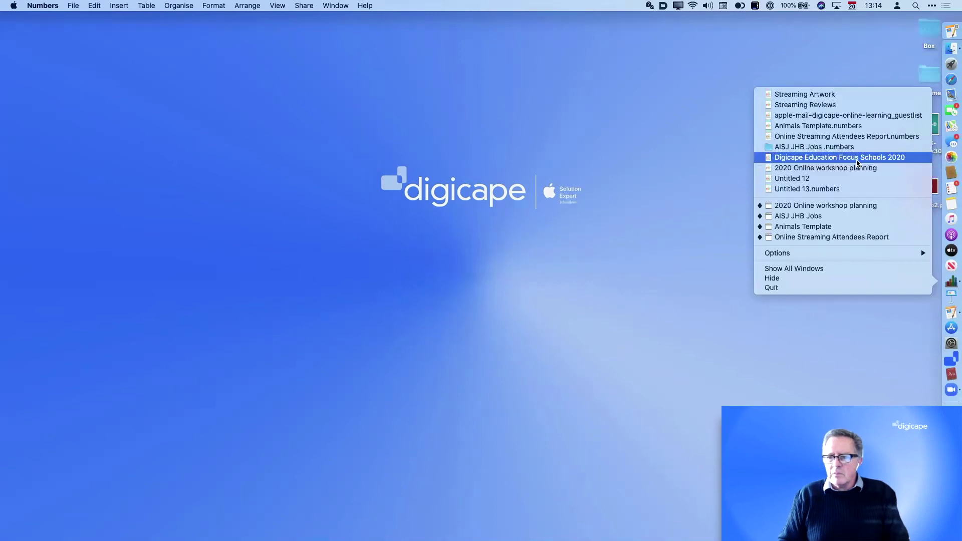
pyautogui.click(855, 227)
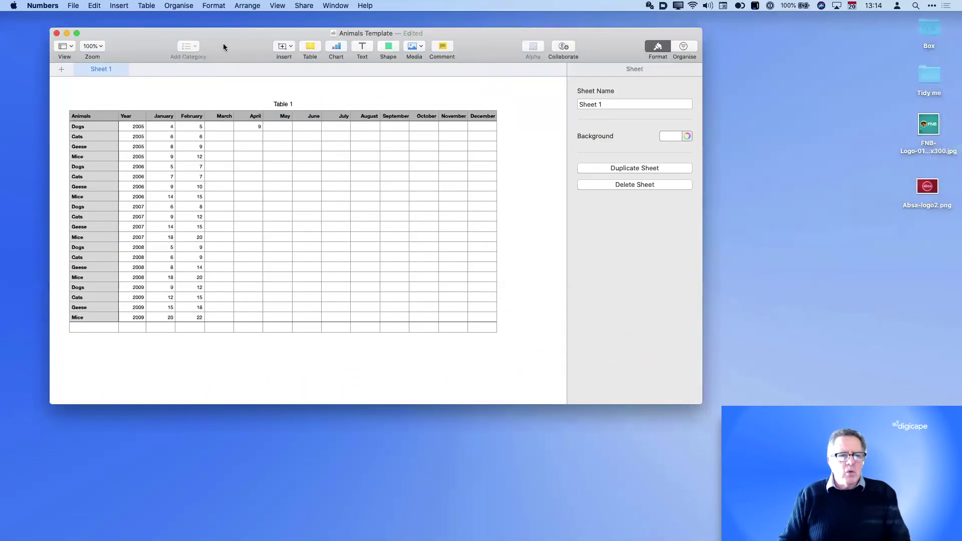
pyautogui.moveTo(223, 43); pyautogui.dragTo(315, 73)
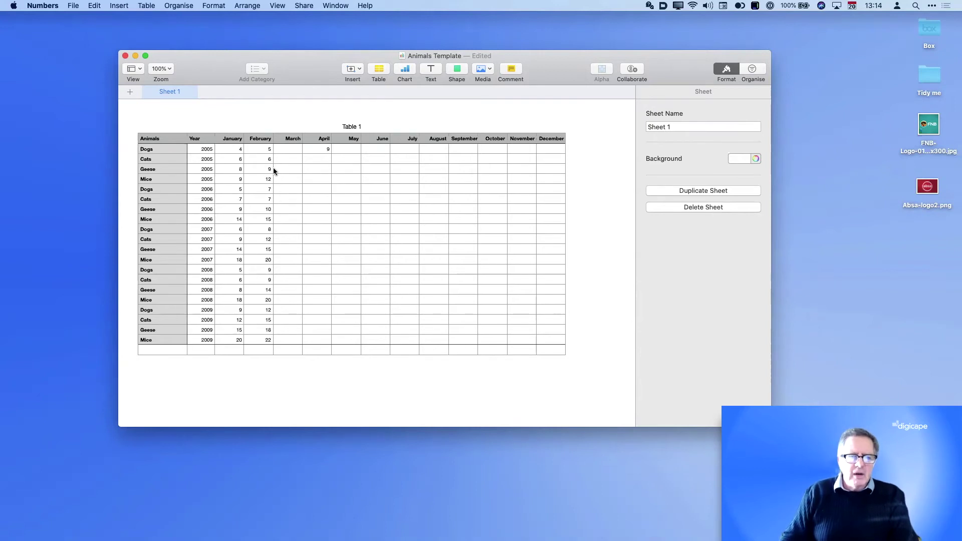
# - Clear the April value in F2 of Table 1 and autofill the January and February values in C2:D21 across to December
pyautogui.click(322, 149)
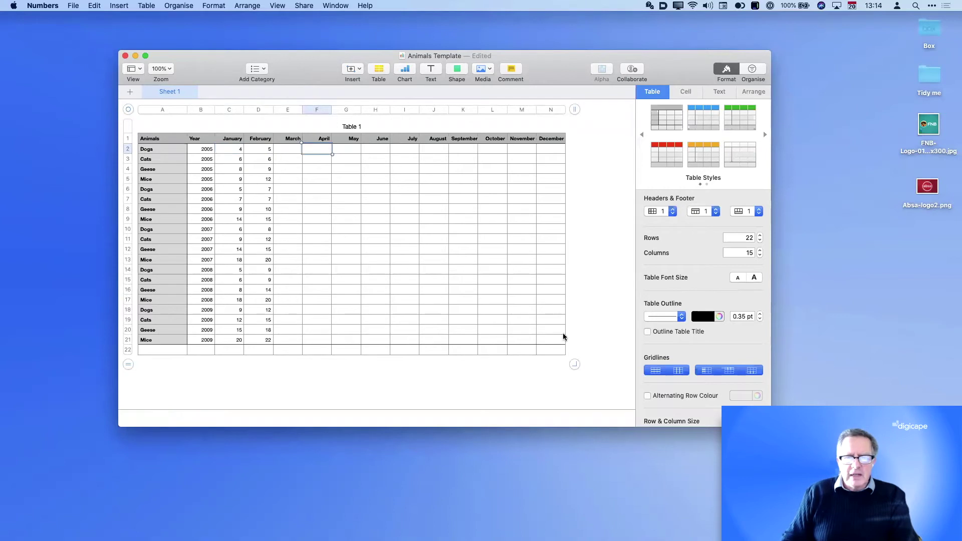
pyautogui.click(237, 151)
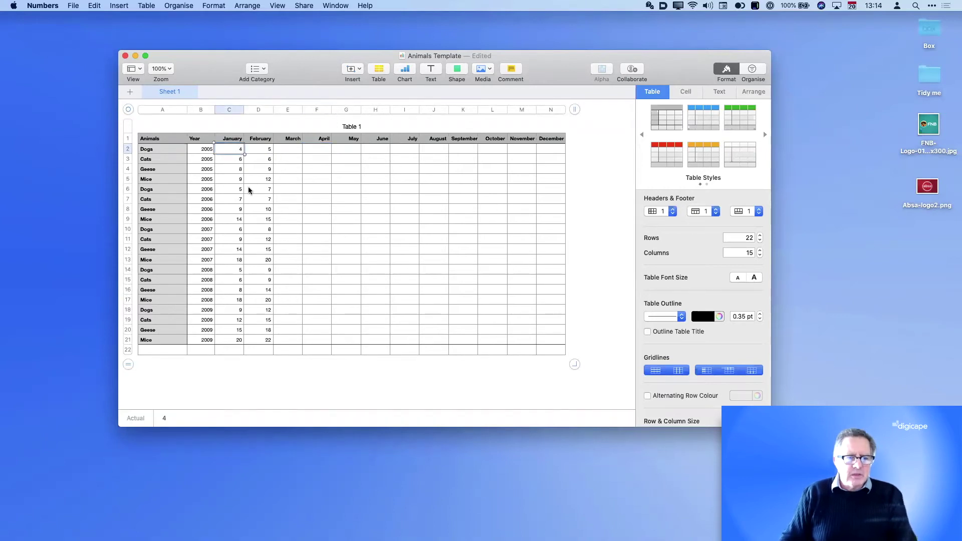
pyautogui.keyDown('shift'); pyautogui.click(266, 341); pyautogui.keyUp('shift')
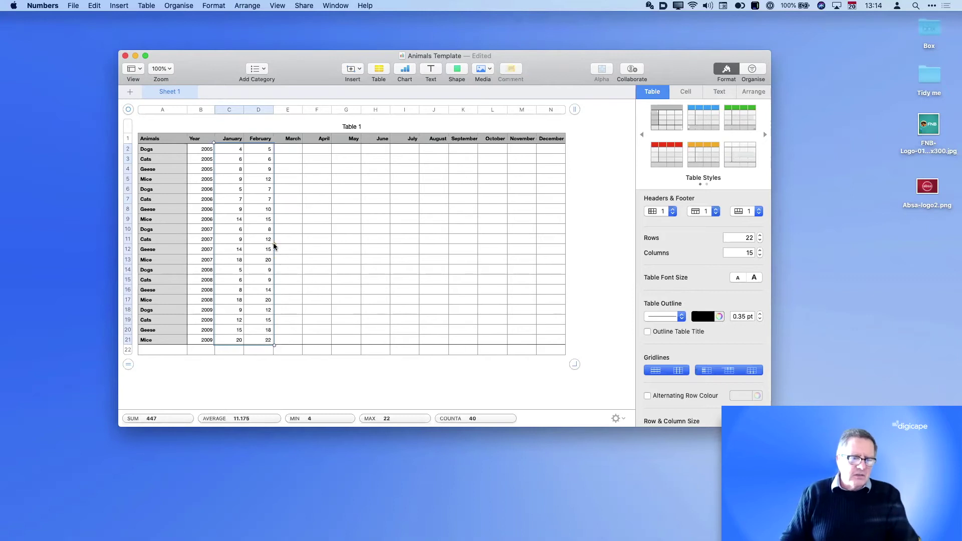
pyautogui.moveTo(274, 245); pyautogui.dragTo(546, 232)
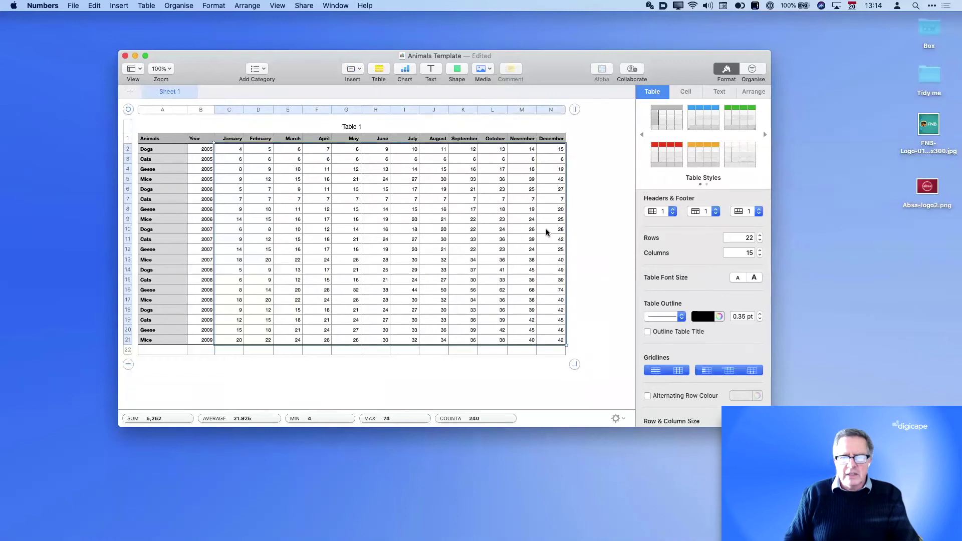
pyautogui.click(215, 392)
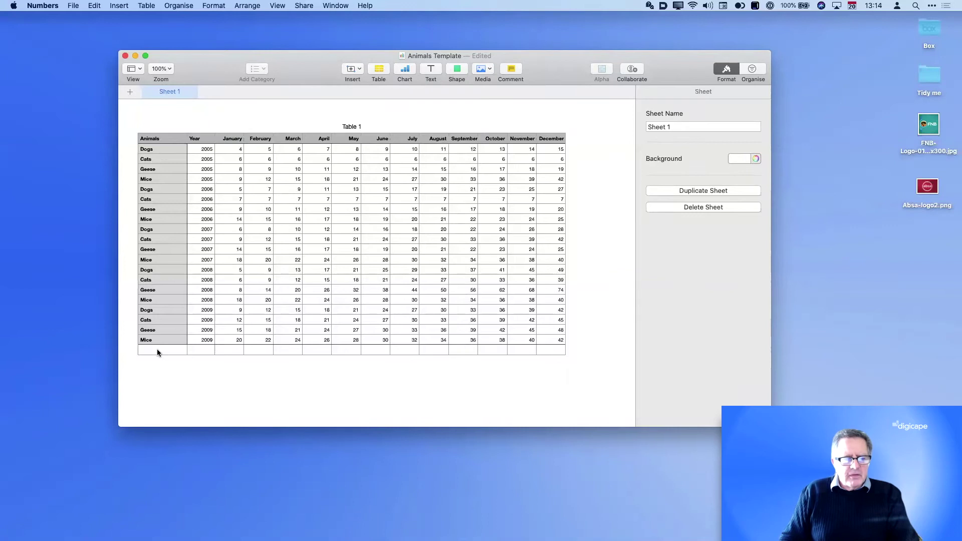
# - Start a SUM formula in the January footer cell C22, browse the suggested SUM functions and cancel the formula
pyautogui.click(230, 351)
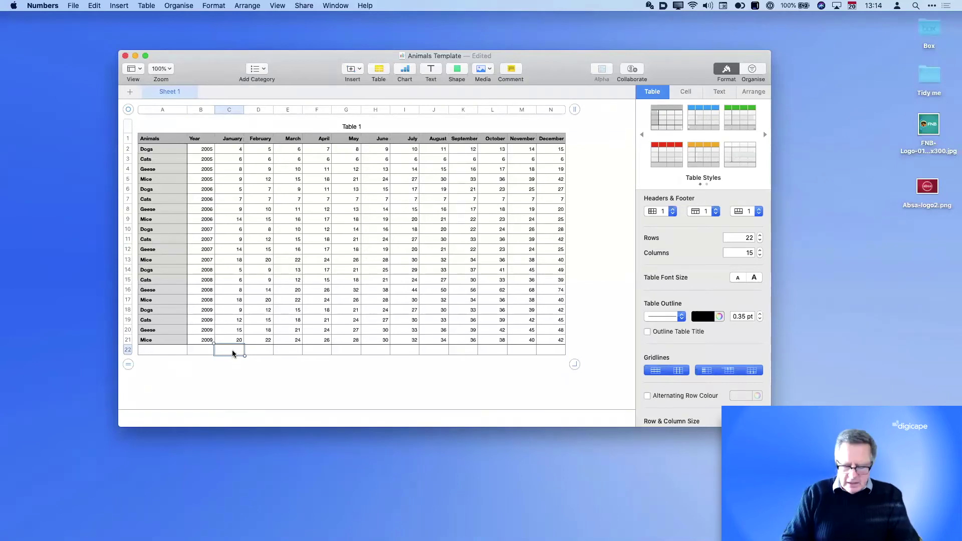
pyautogui.write('=')
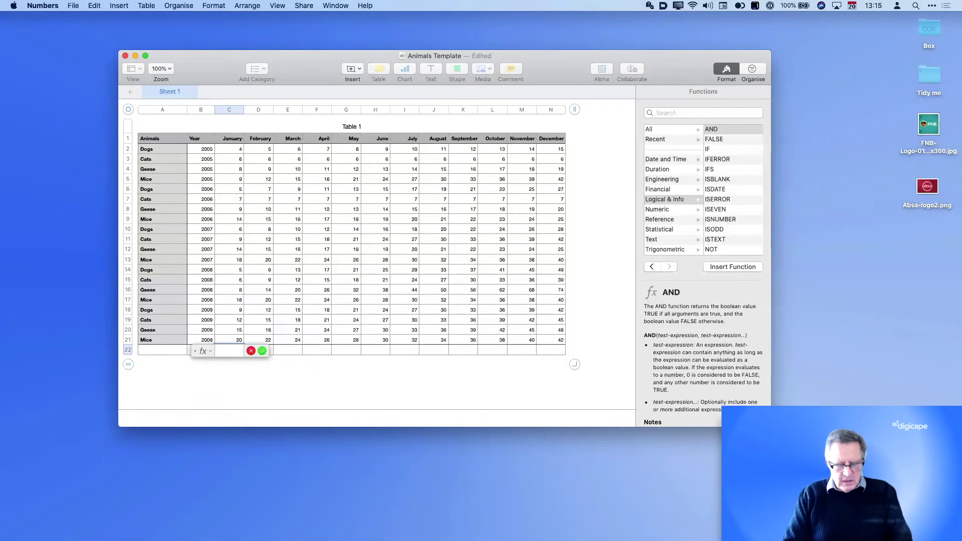
pyautogui.write('sum')
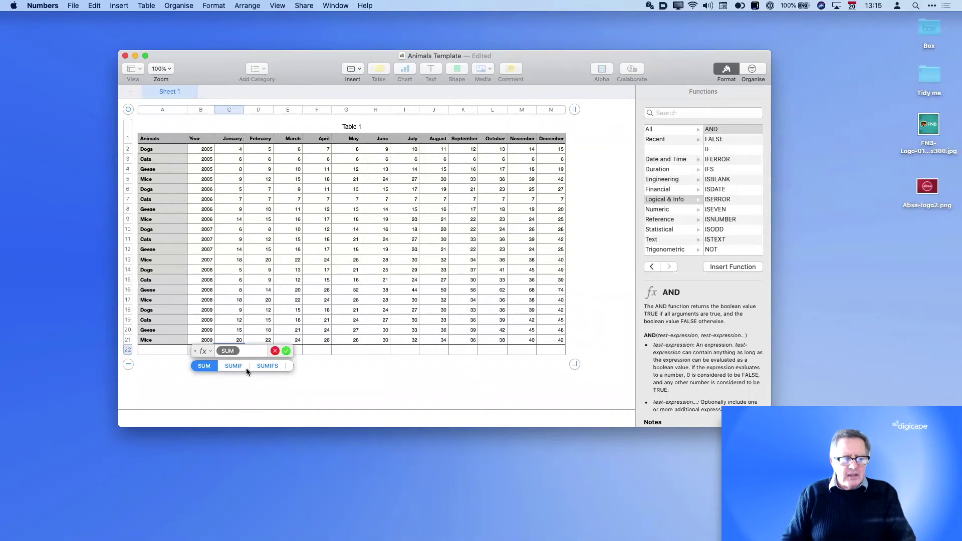
pyautogui.press('Down')
pyautogui.press('Down')
pyautogui.press('Down')
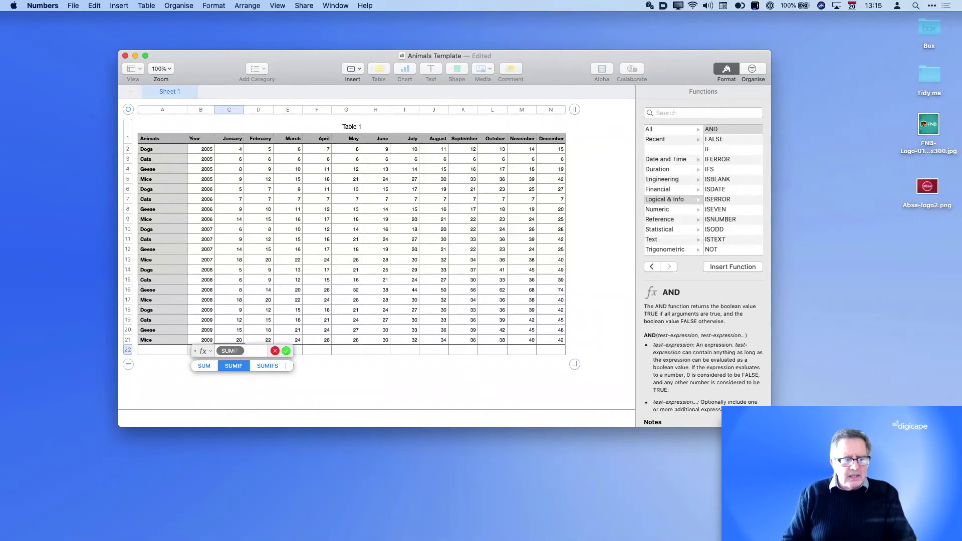
pyautogui.press('Down')
pyautogui.press('Down')
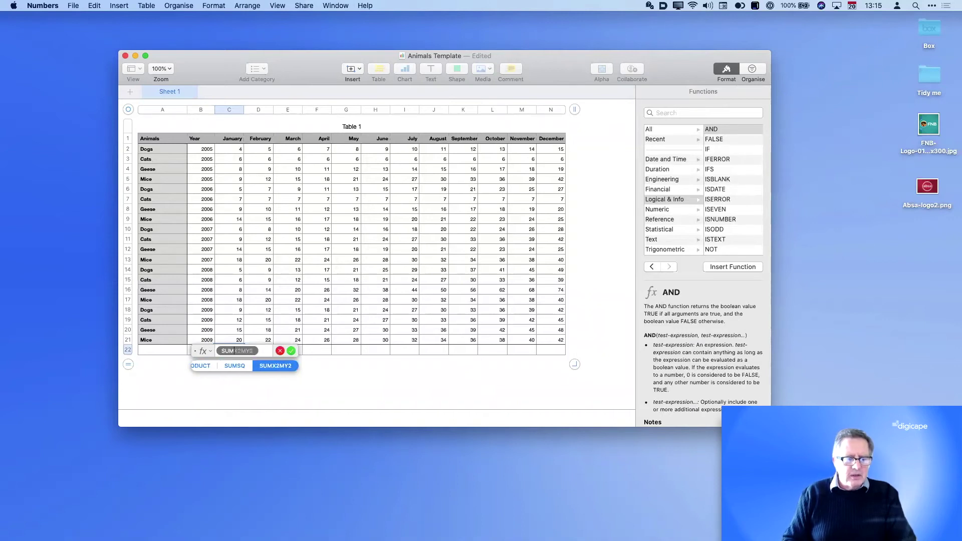
pyautogui.press('Down')
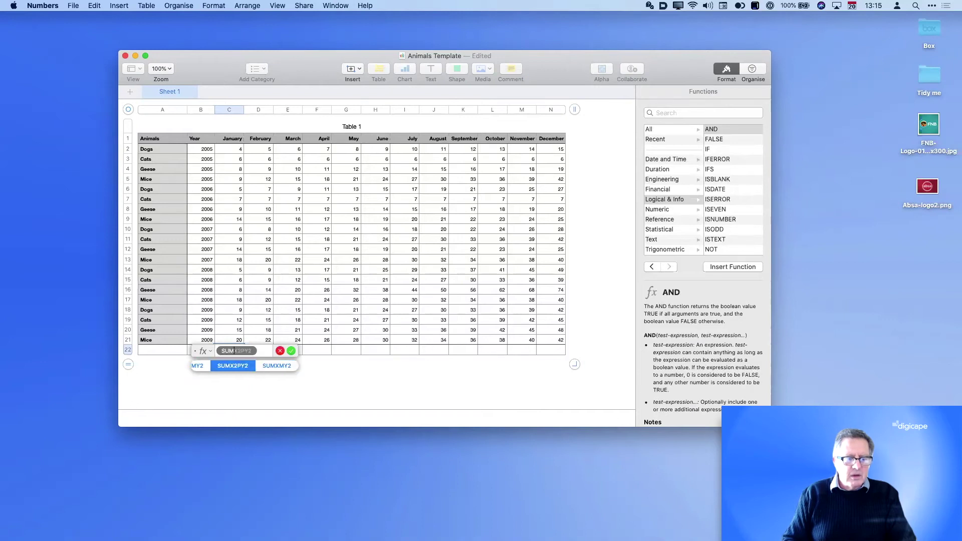
pyautogui.press('Up')
pyautogui.press('Up')
pyautogui.press('Up')
pyautogui.press('Up')
pyautogui.press('Up')
pyautogui.press('Up')
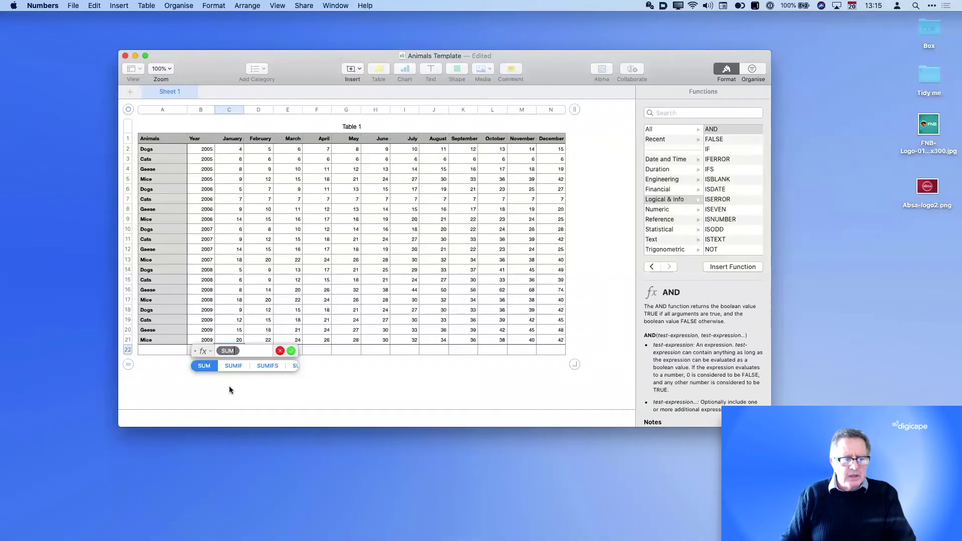
pyautogui.press('Escape')
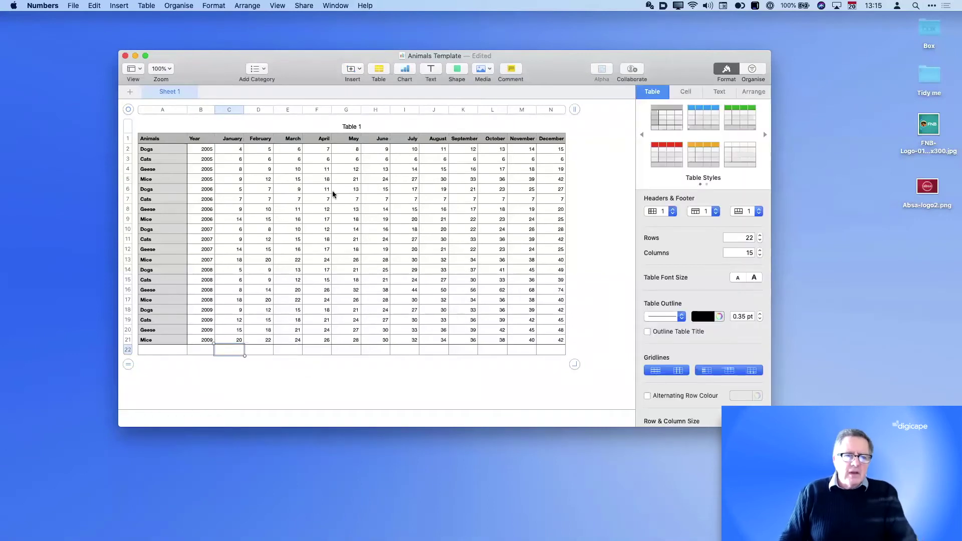
# - Insert the Sum function in the January footer cell C22 and autofill it across the footer row to December
pyautogui.click(360, 71)
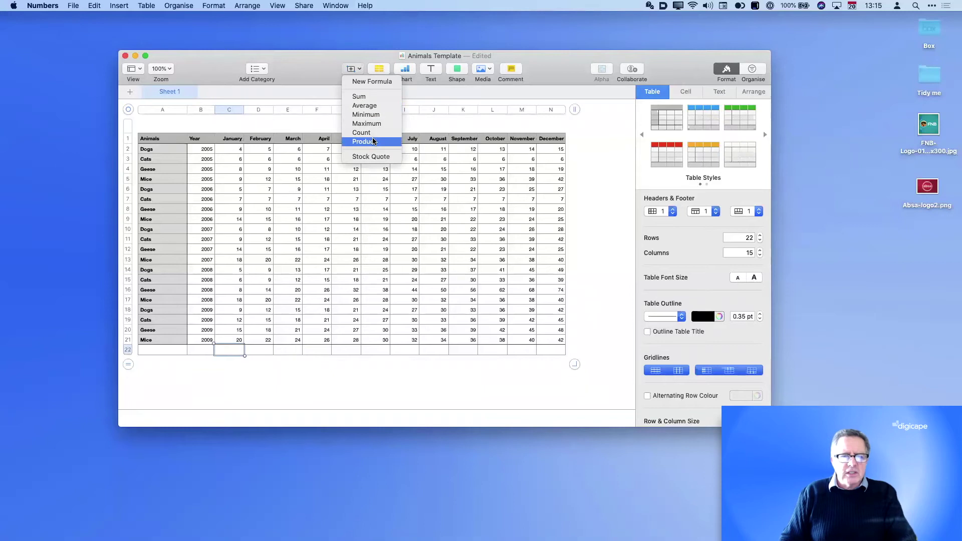
pyautogui.click(376, 99)
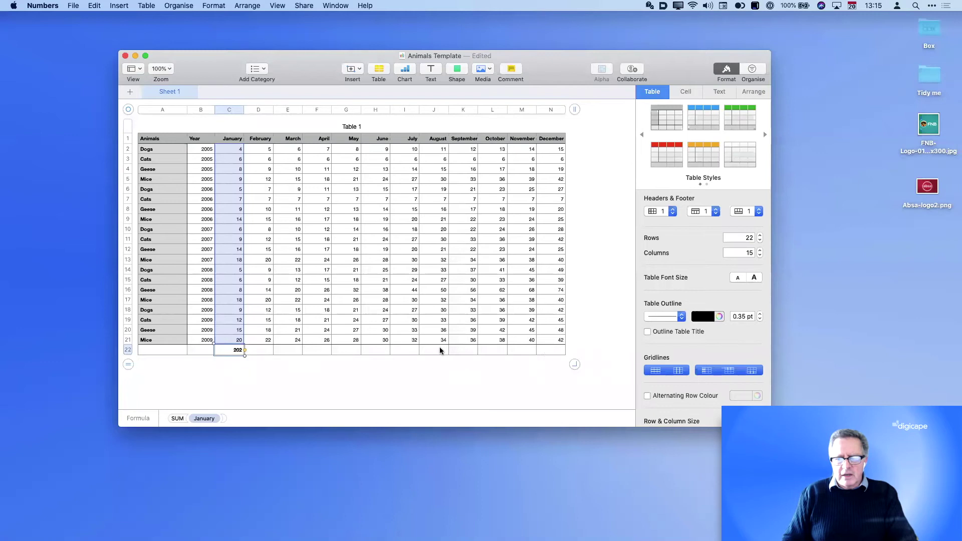
pyautogui.moveTo(244, 350); pyautogui.dragTo(553, 353)
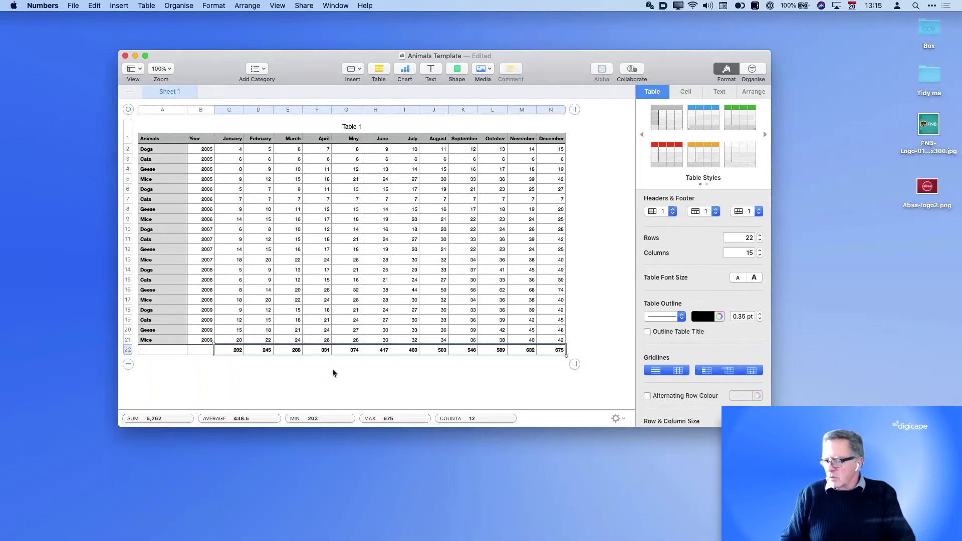
# - Delete the monthly totals from footer cells C22 to N22 and deselect the table
pyautogui.press('Delete')
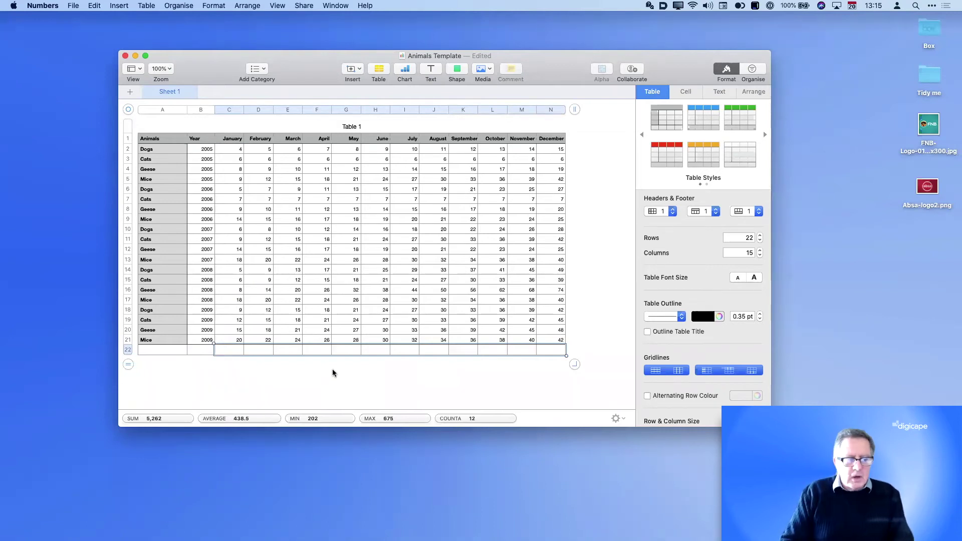
pyautogui.click(333, 372)
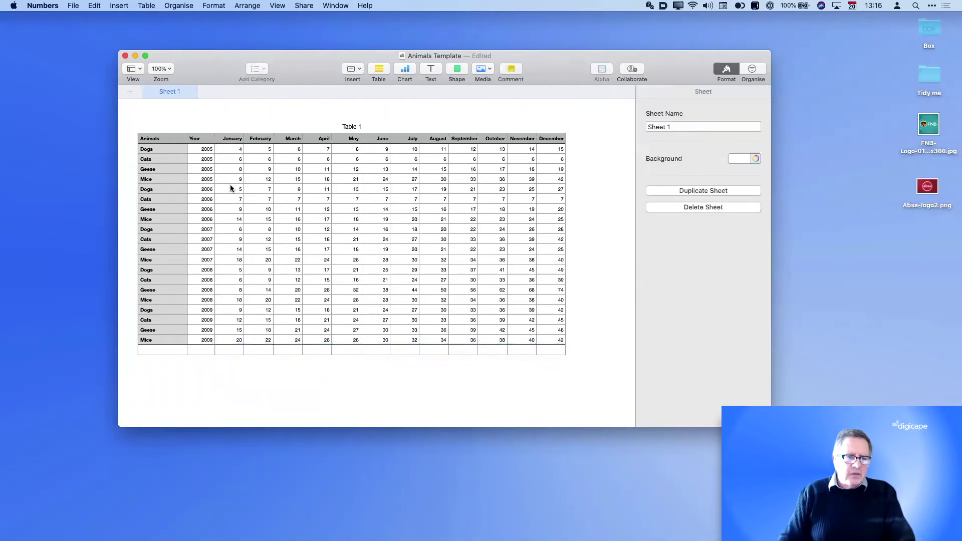
# - Set the sheet zoom to 125% and enlarge the window until Table 1 fits across to the December column
pyautogui.scroll(-3, 232, 150)
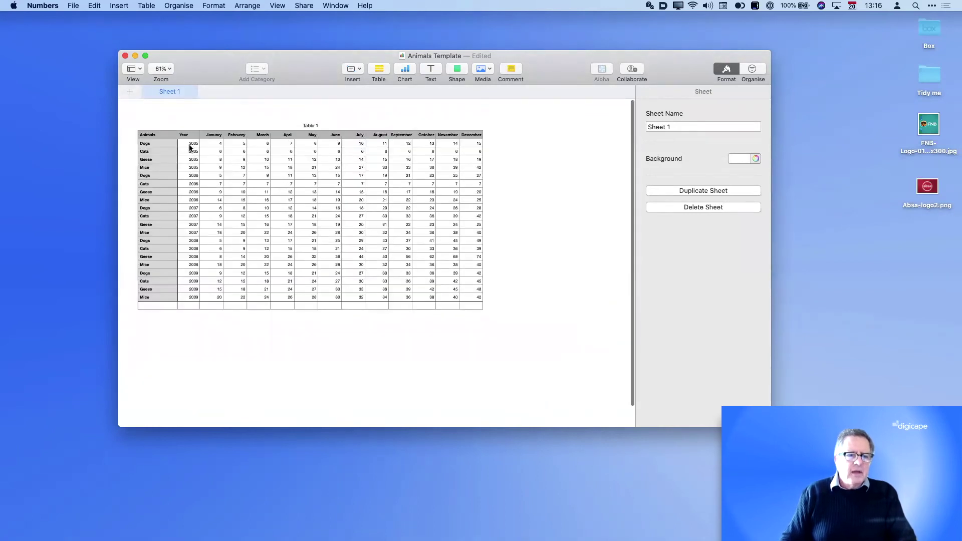
pyautogui.click(190, 148)
pyautogui.click(188, 111)
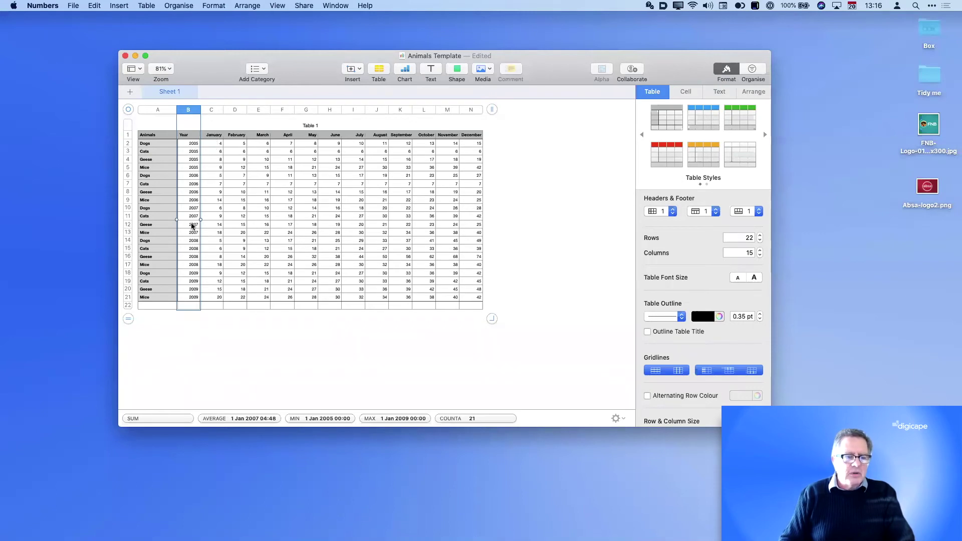
pyautogui.click(208, 111)
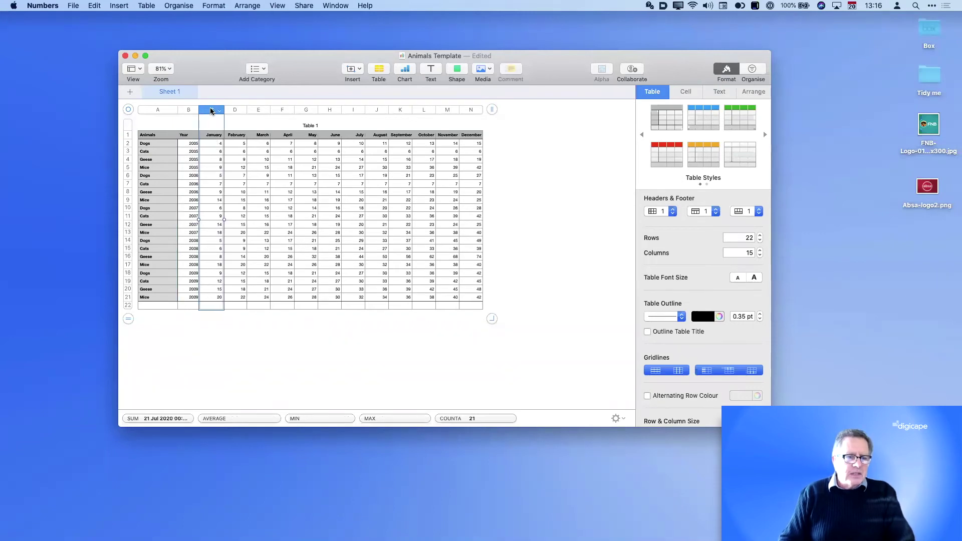
pyautogui.click(168, 70)
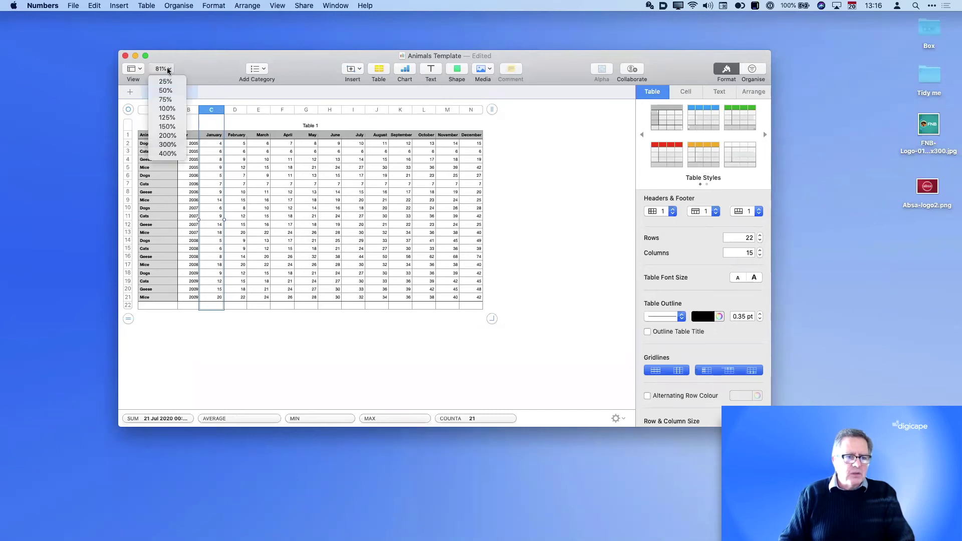
pyautogui.click(167, 117)
pyautogui.click(362, 294)
pyautogui.click(774, 430)
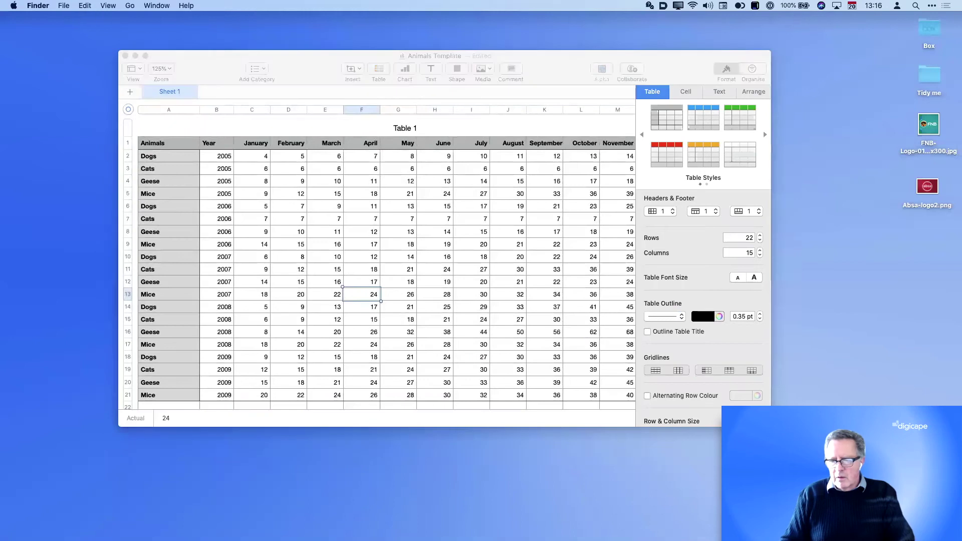
pyautogui.moveTo(771, 427); pyautogui.dragTo(874, 523)
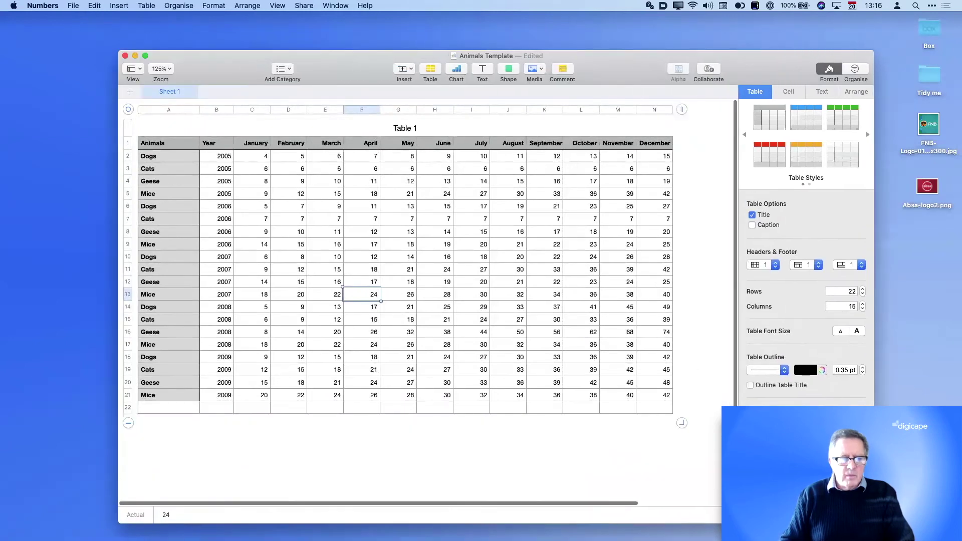
# - Place the January column's SUM in footer cell C22, autofill it across the footer to December and undo the autofill
pyautogui.click(252, 110)
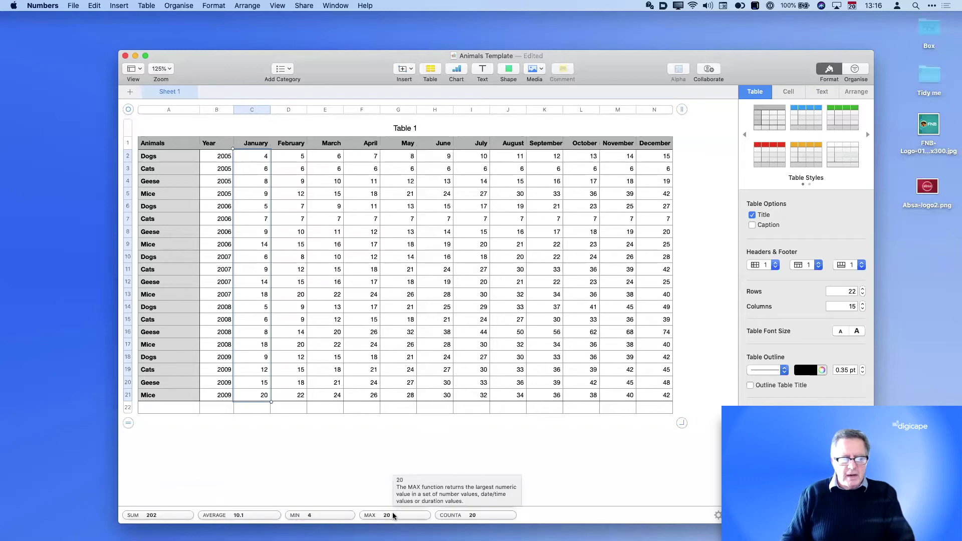
pyautogui.moveTo(154, 518); pyautogui.dragTo(251, 409)
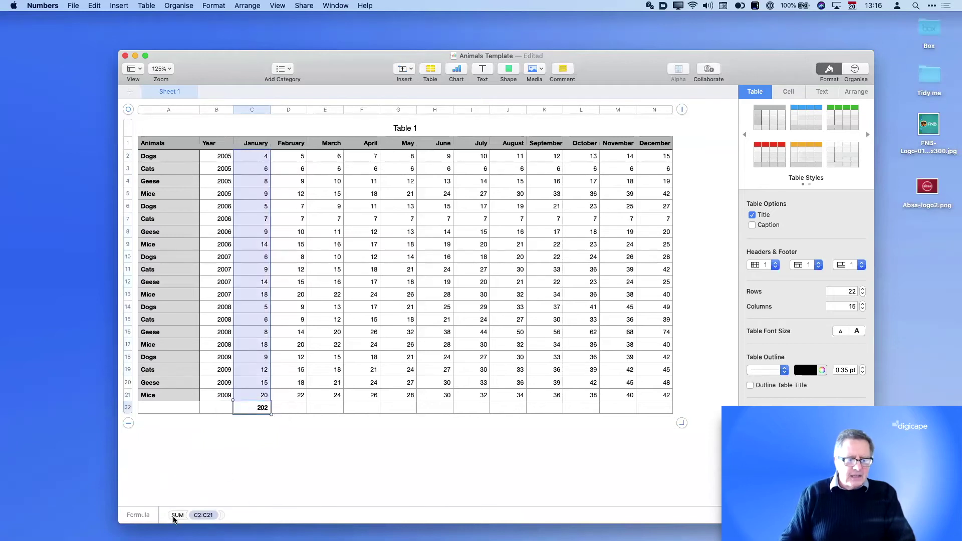
pyautogui.click(249, 456)
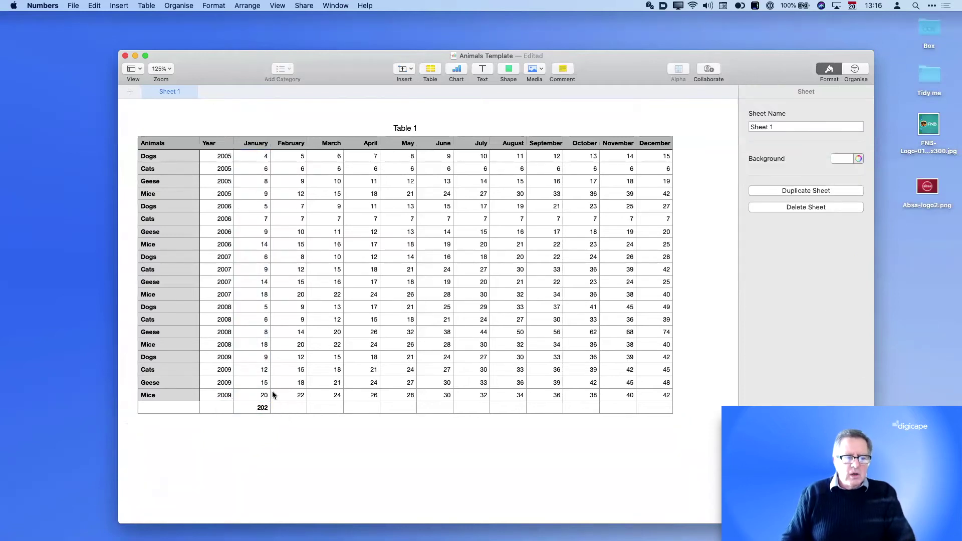
pyautogui.click(262, 409)
pyautogui.moveTo(270, 409); pyautogui.dragTo(672, 410)
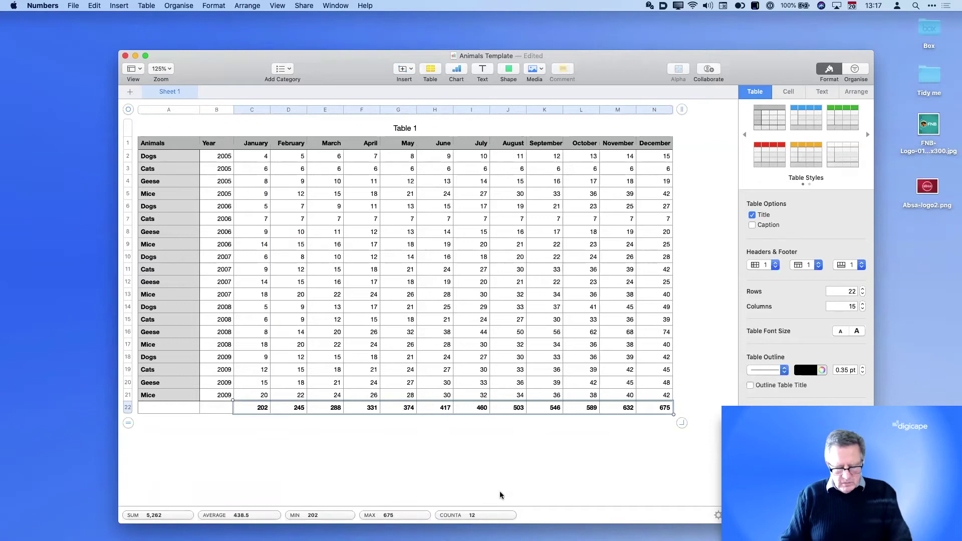
pyautogui.press('super+z')
pyautogui.press('super+z')
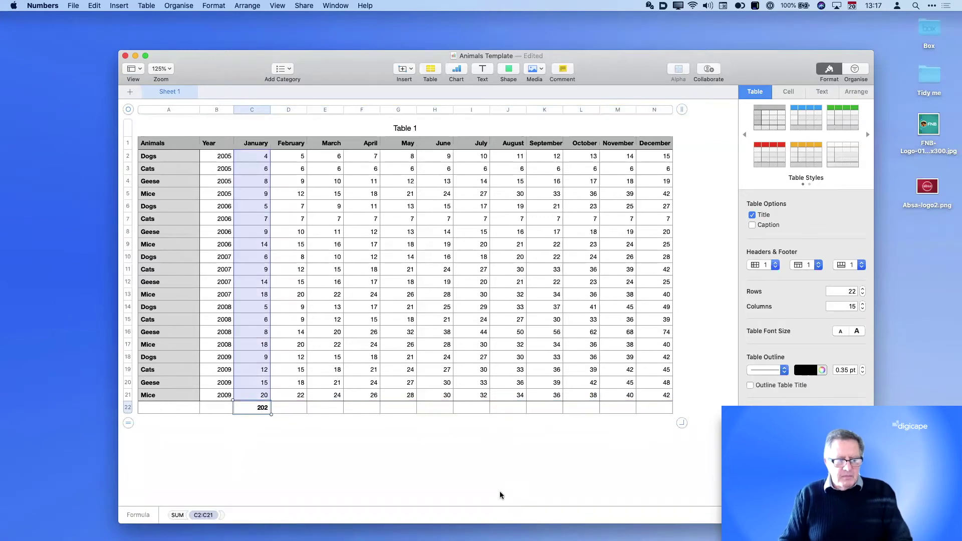
# - Place the January column's AVERAGE in footer cell C22 and clear the cell again
pyautogui.click(260, 109)
pyautogui.moveTo(253, 516); pyautogui.dragTo(256, 408)
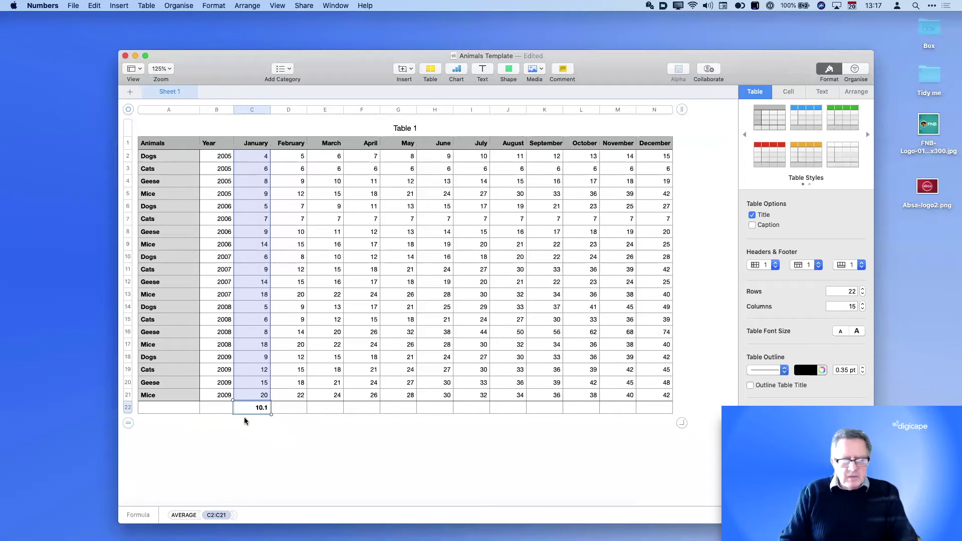
pyautogui.press('BackSpace')
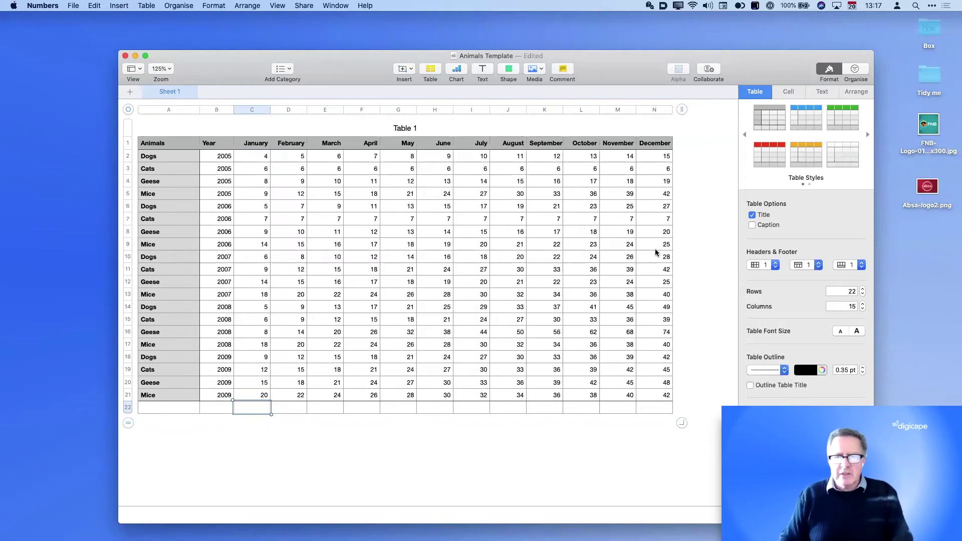
# - Minimise Animals Template, switch to the Online Streaming Attendees Report document and set its zoom to 125%
pyautogui.click(134, 56)
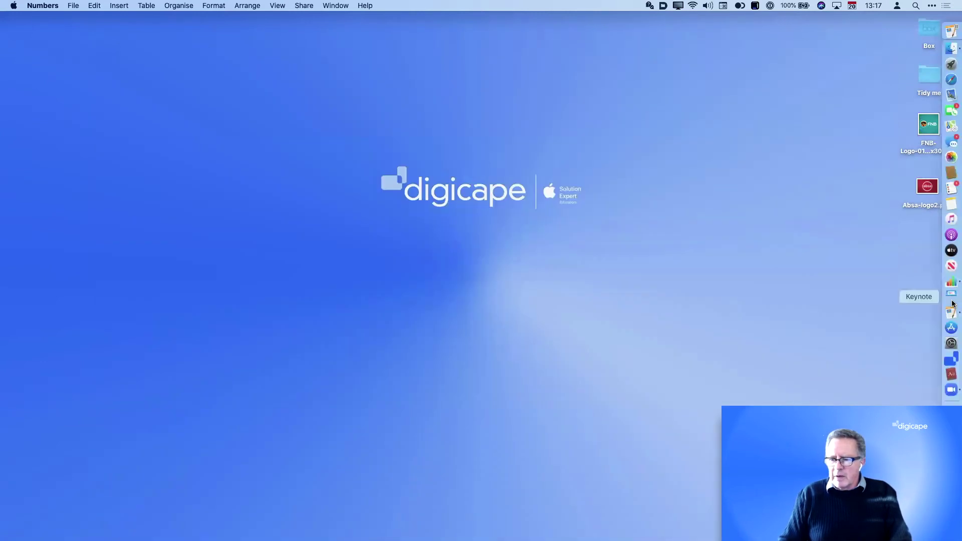
pyautogui.rightClick(951, 283)
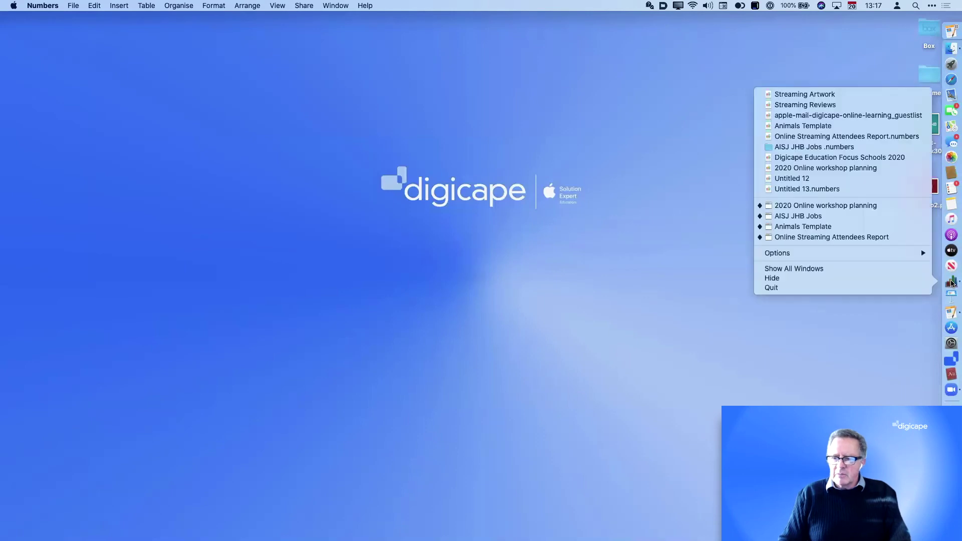
pyautogui.click(856, 237)
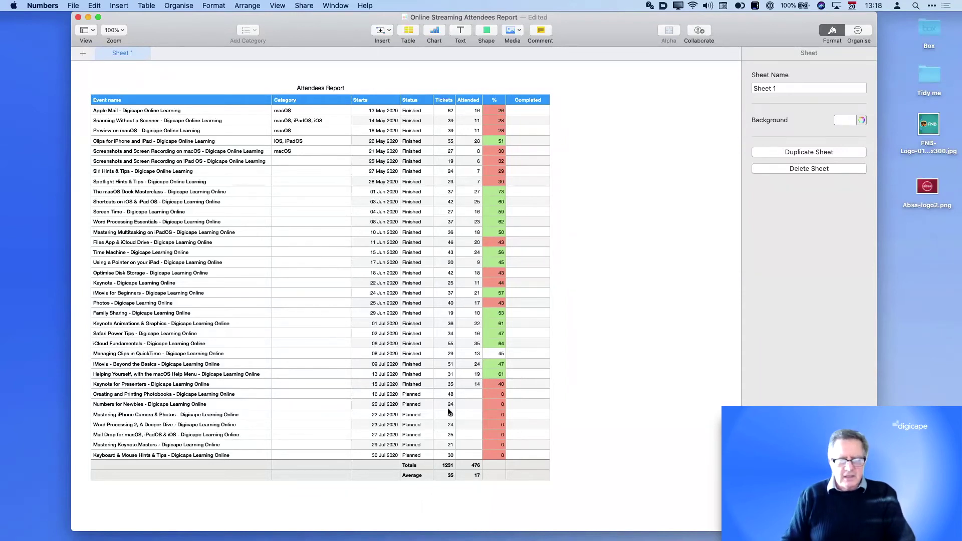
pyautogui.click(114, 30)
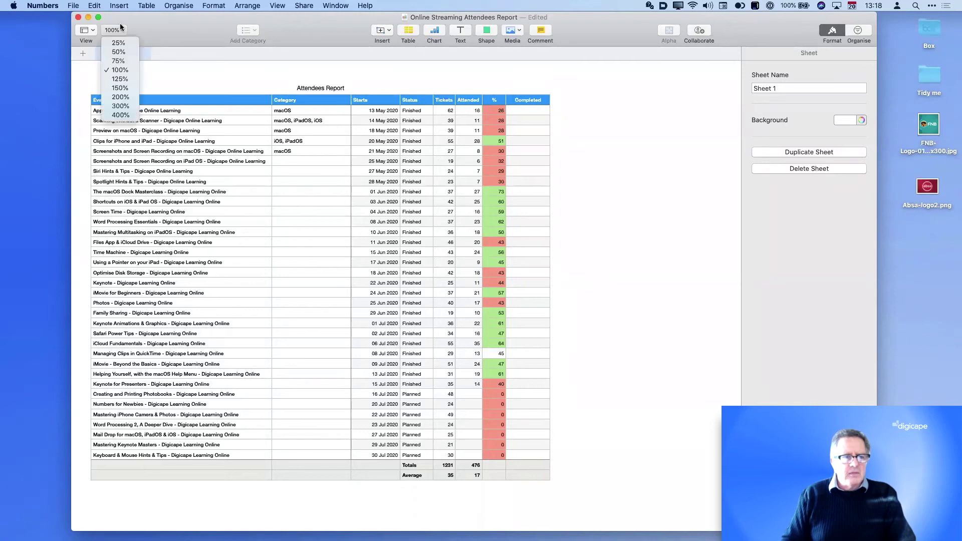
pyautogui.click(119, 78)
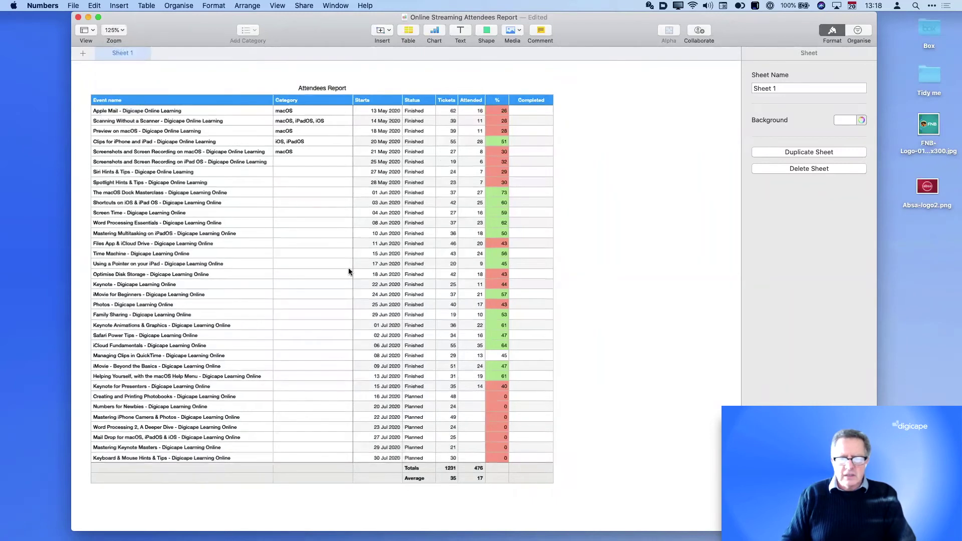
pyautogui.scroll(-3, 553, 462)
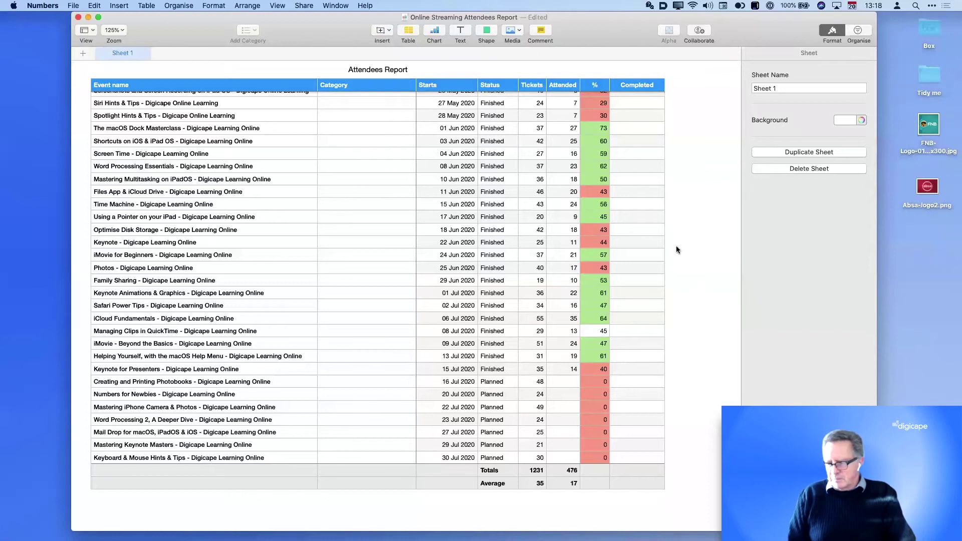
pyautogui.scroll(5, 676, 246)
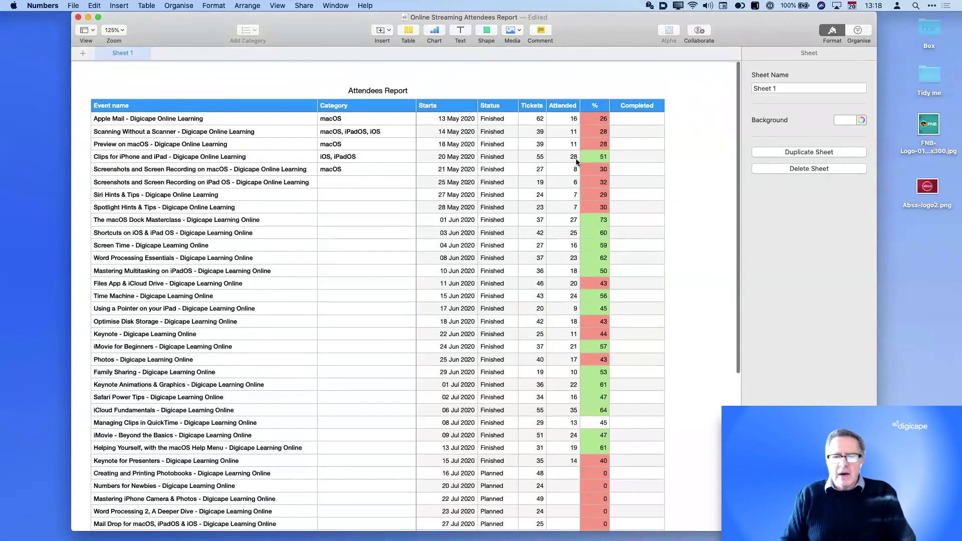
# - Examine the data format options for Tickets cell E2 and Status cell D2, leaving both formats unchanged
pyautogui.click(536, 119)
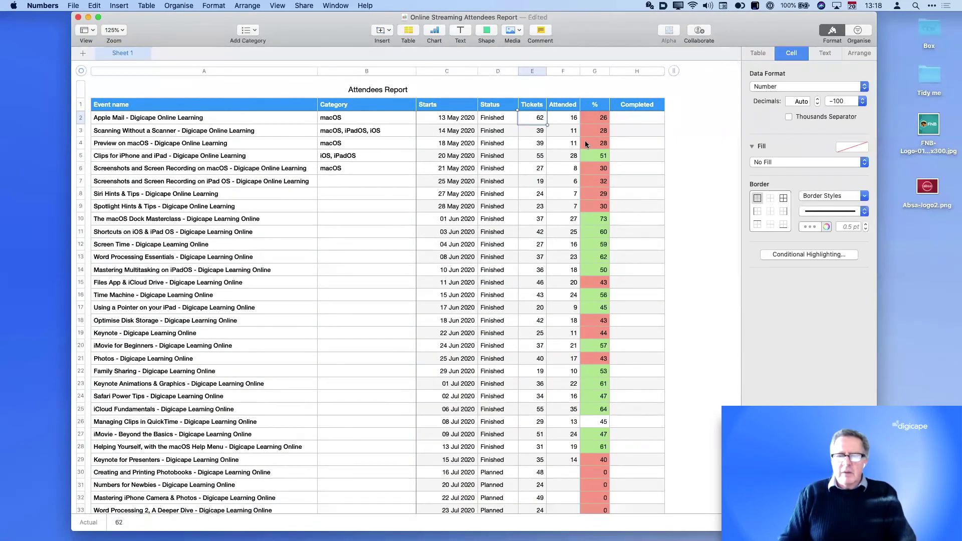
pyautogui.click(771, 85)
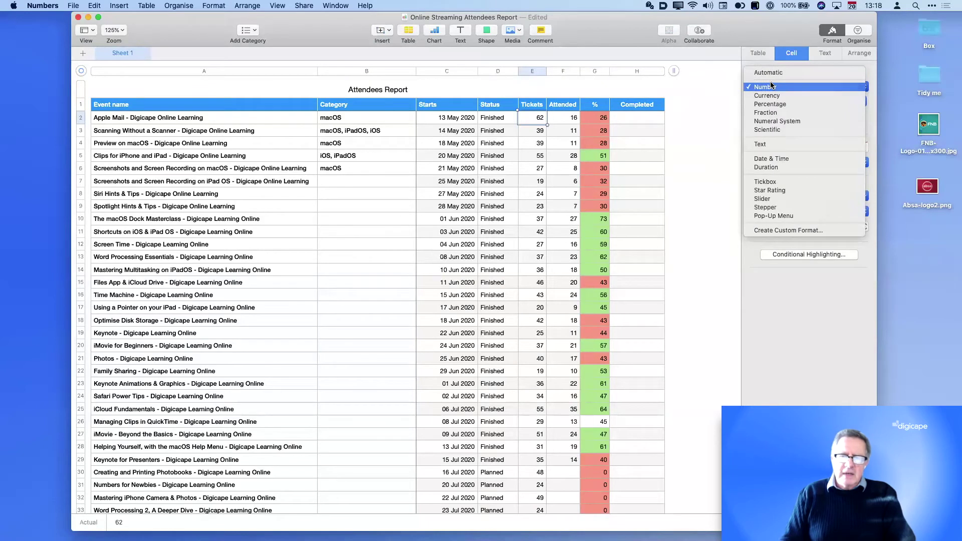
pyautogui.click(705, 112)
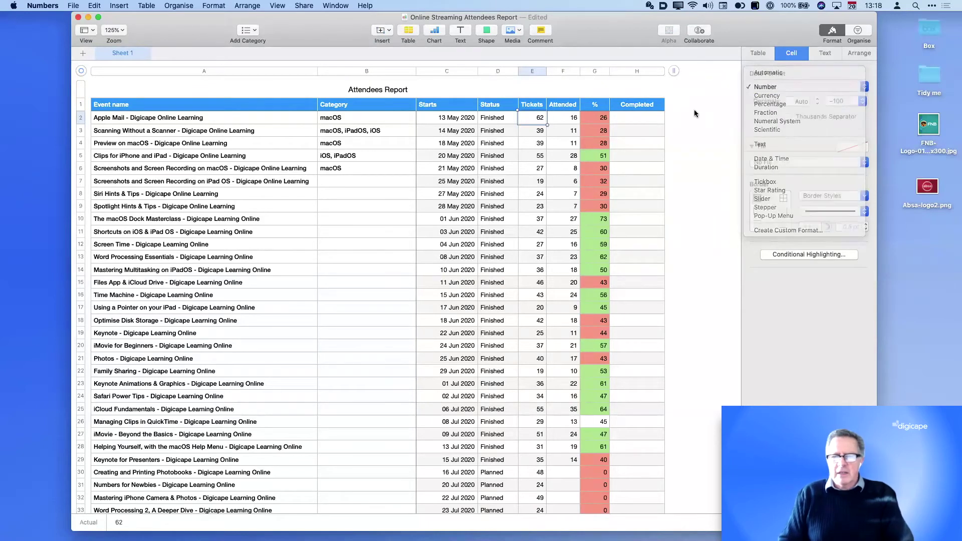
pyautogui.click(503, 116)
pyautogui.click(762, 87)
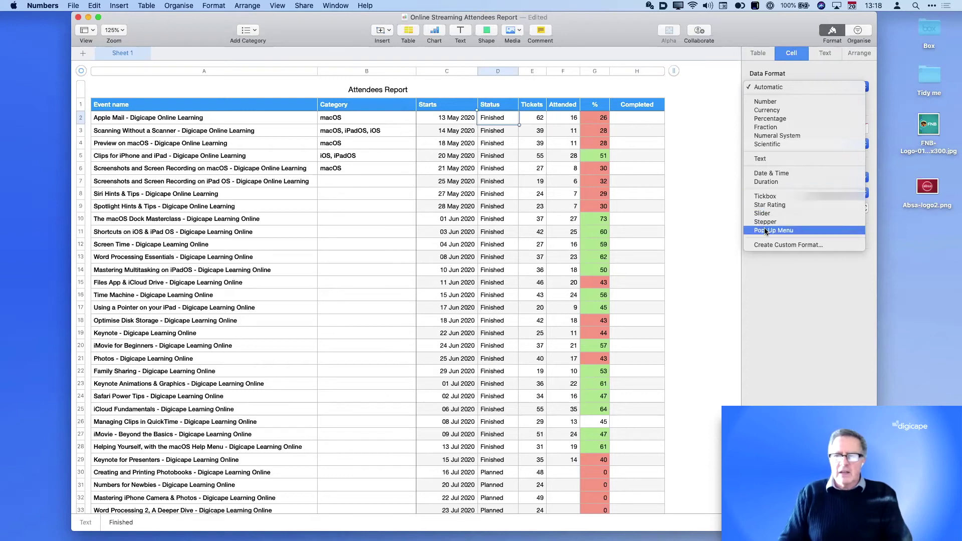
pyautogui.click(720, 216)
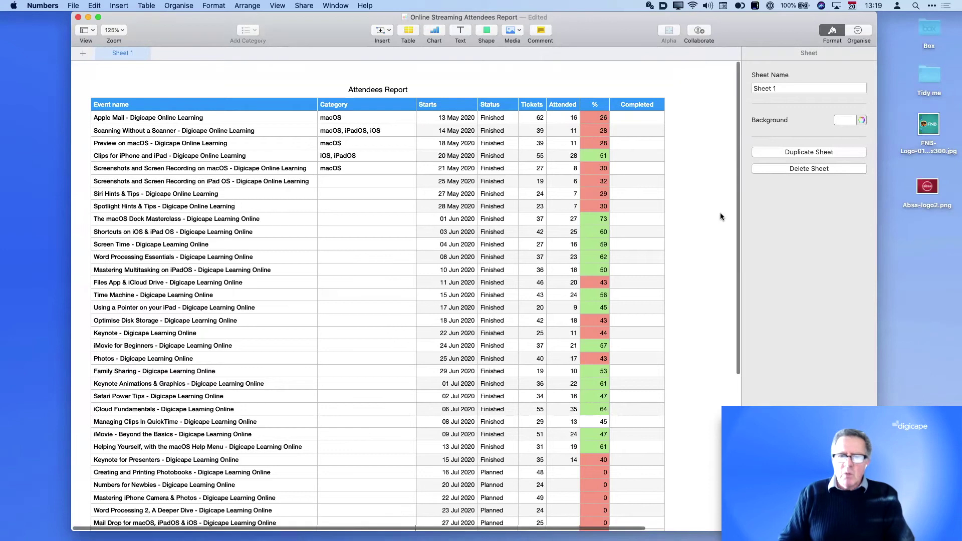
pyautogui.scroll(-1, 720, 216)
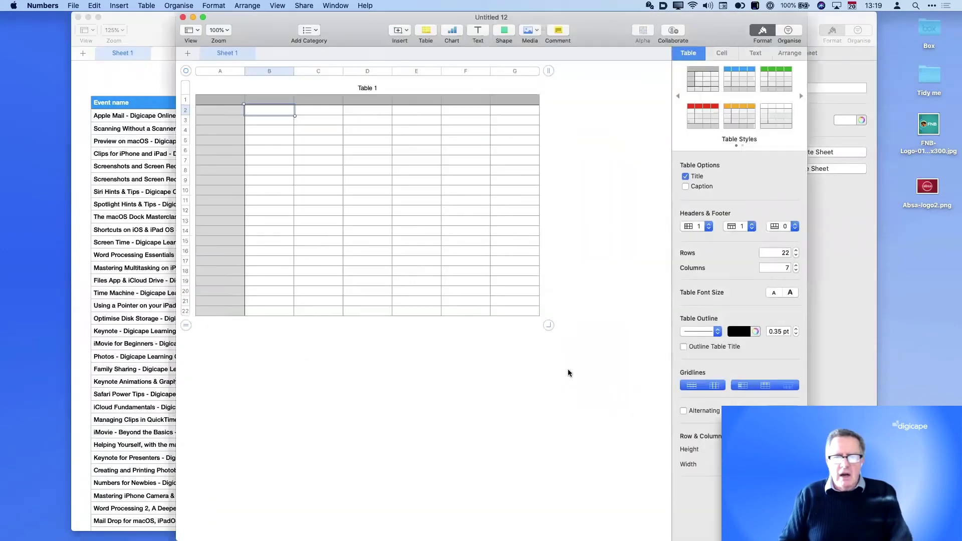
# - Try the green, red, orange and plain white table styles on Table 1 of Untitled 12 and reapply the grey header style
pyautogui.click(593, 212)
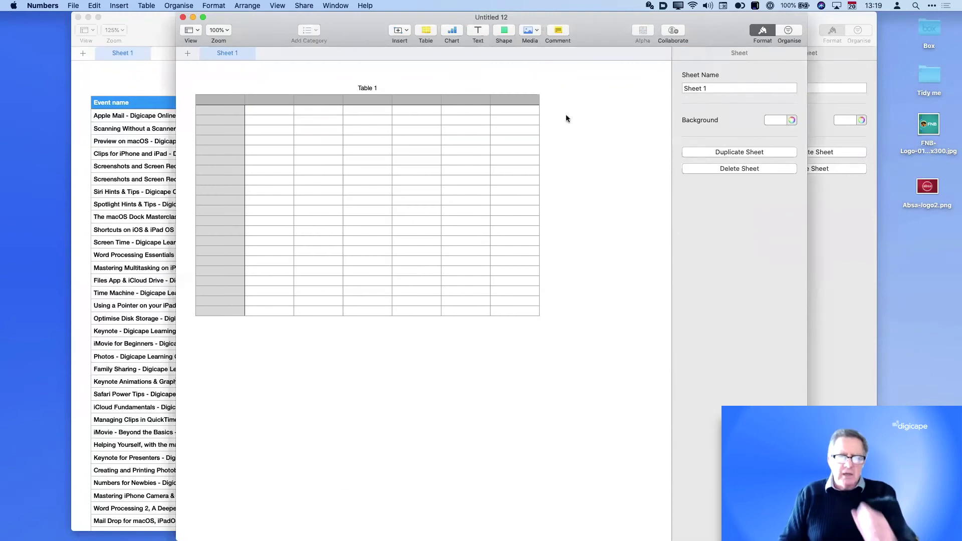
pyautogui.click(459, 121)
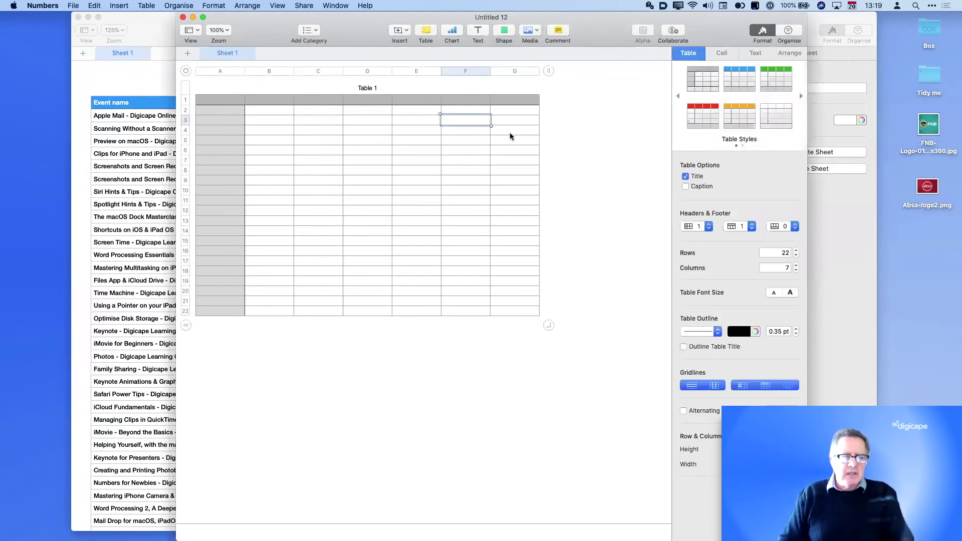
pyautogui.click(735, 74)
pyautogui.click(772, 78)
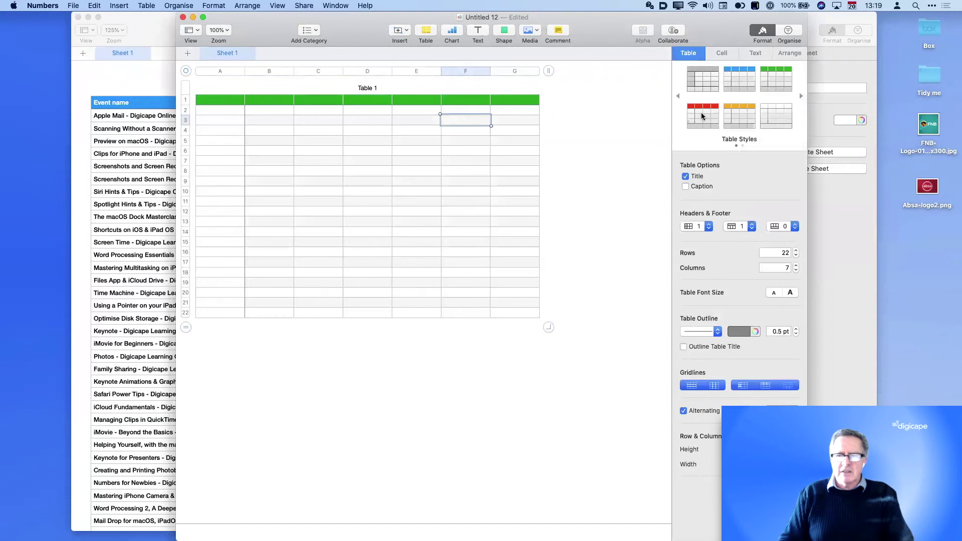
pyautogui.click(701, 116)
pyautogui.click(735, 120)
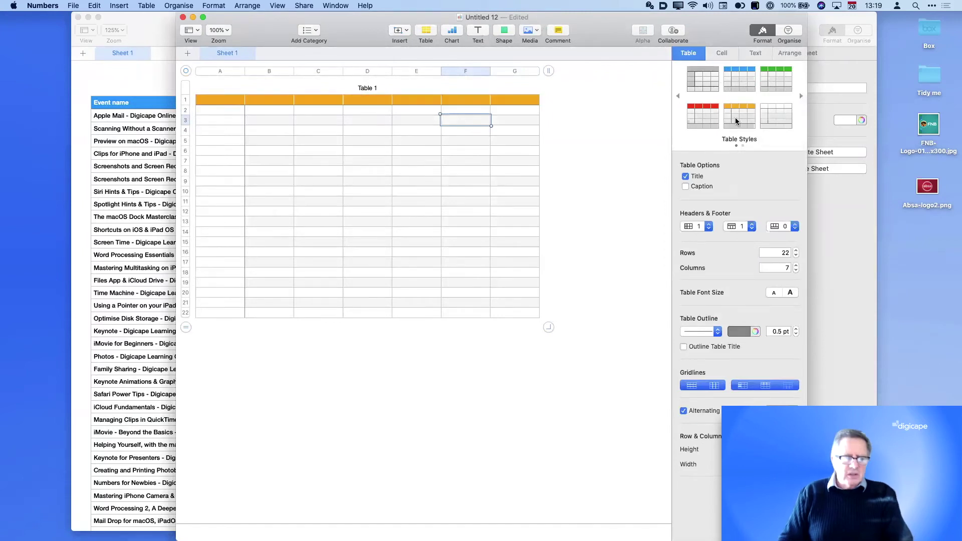
pyautogui.click(774, 125)
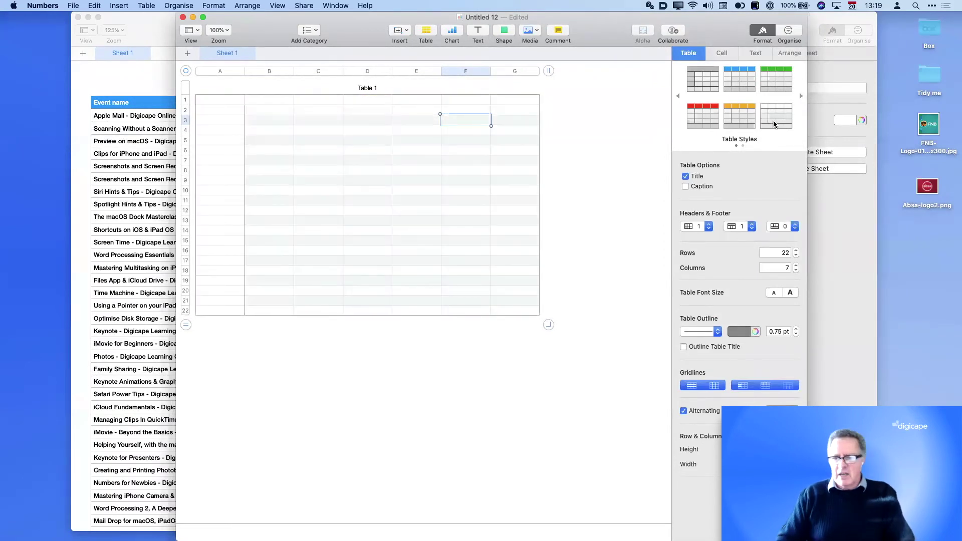
pyautogui.click(745, 125)
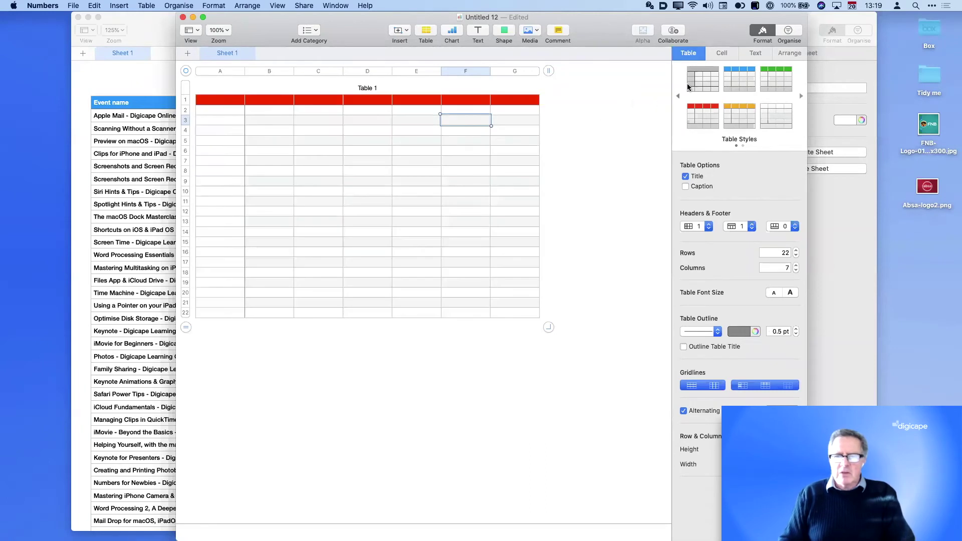
pyautogui.click(688, 82)
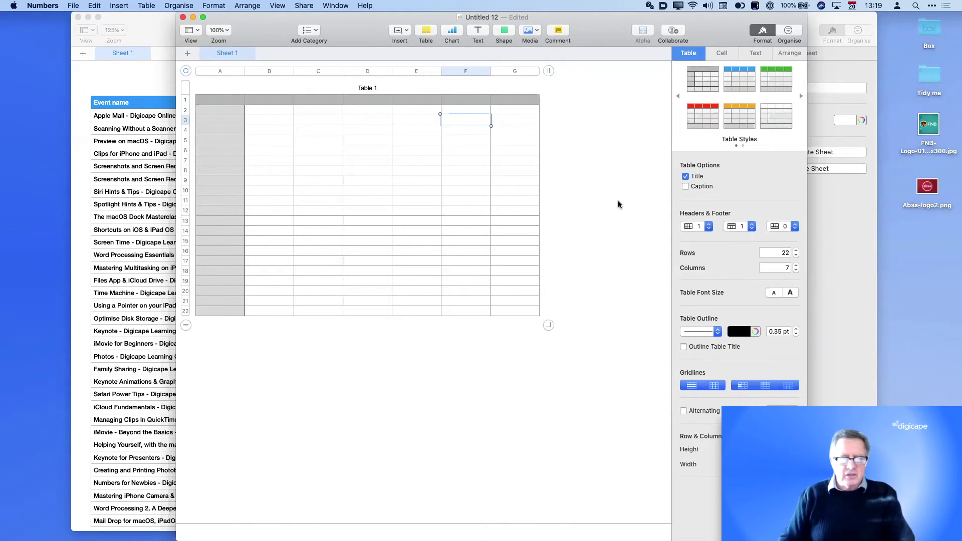
# - Add a custom table style to Table 1's style set and create another from the image FNB-Logo-01-300x300.jpg
pyautogui.click(802, 96)
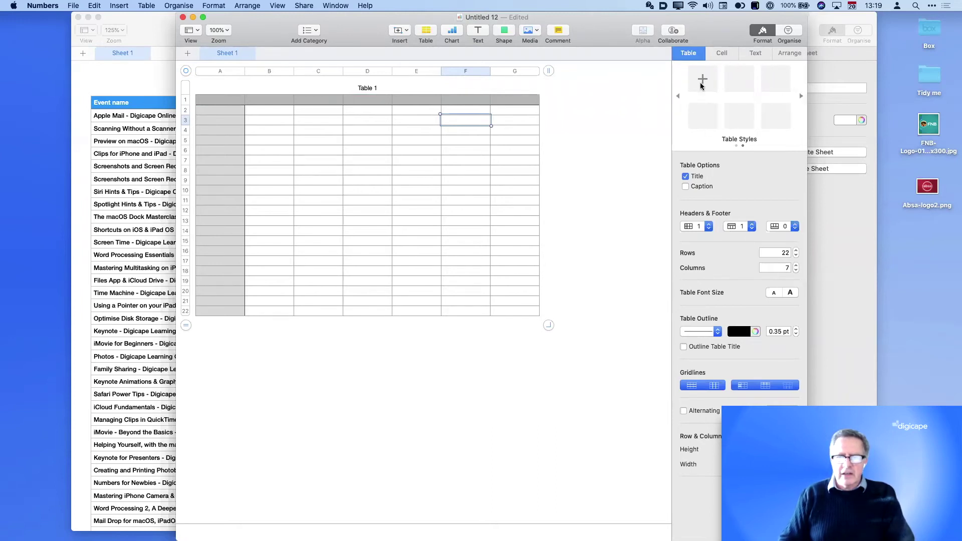
pyautogui.click(230, 102)
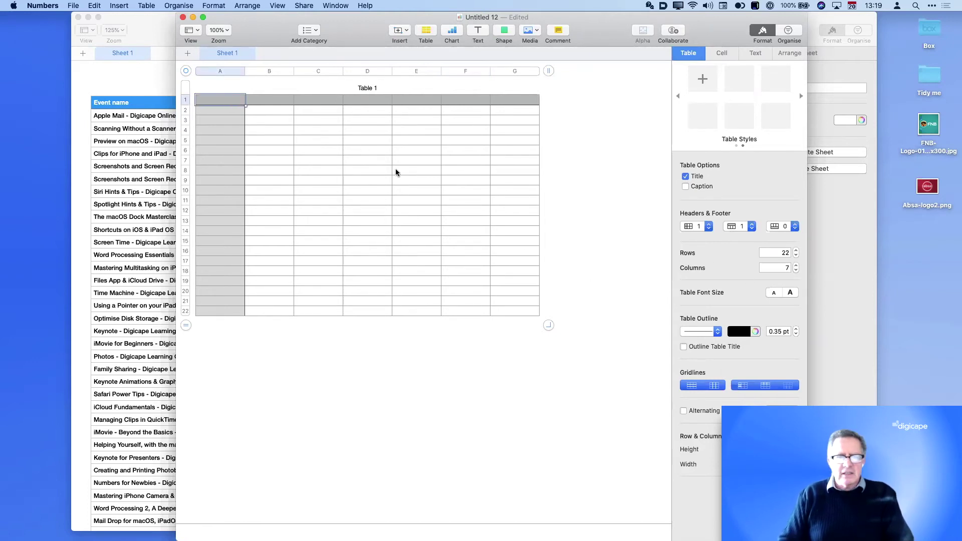
pyautogui.click(704, 80)
pyautogui.rightClick(703, 82)
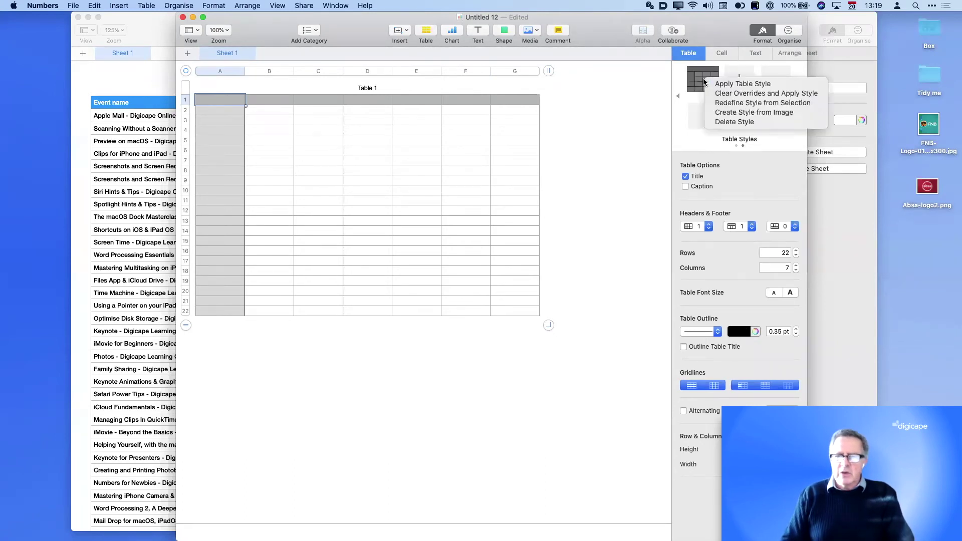
pyautogui.click(726, 113)
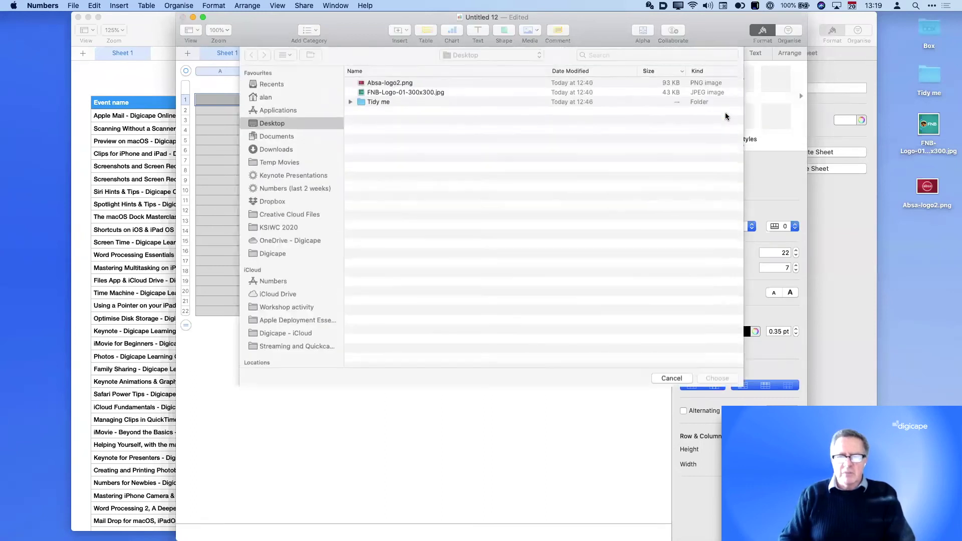
pyautogui.press('f')
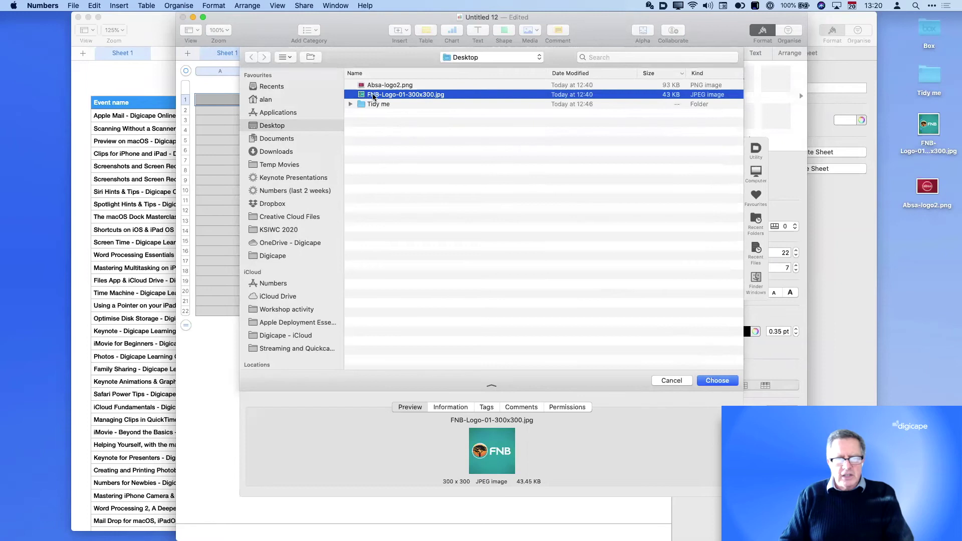
pyautogui.click(712, 384)
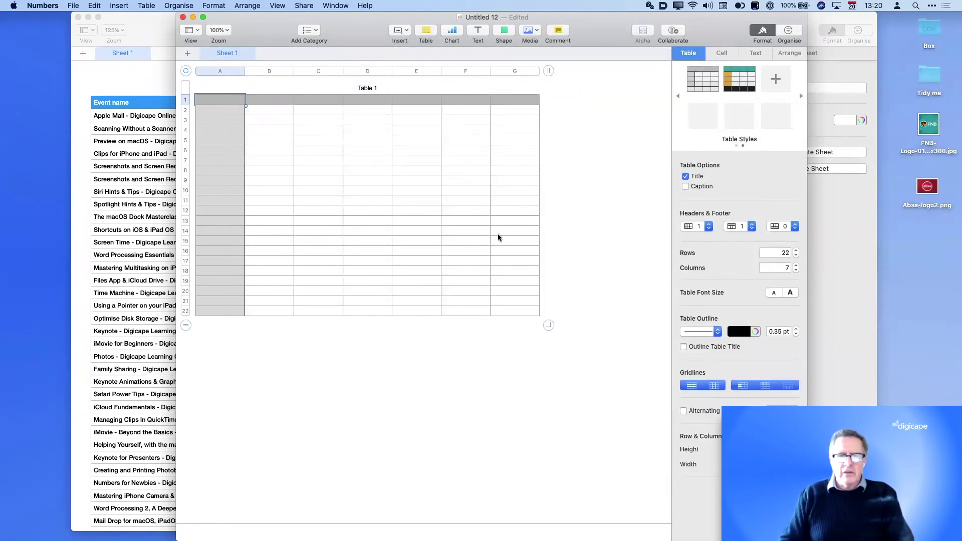
# - Apply the table style made from the FNB logo to Table 1 and add one footer row
pyautogui.click(736, 80)
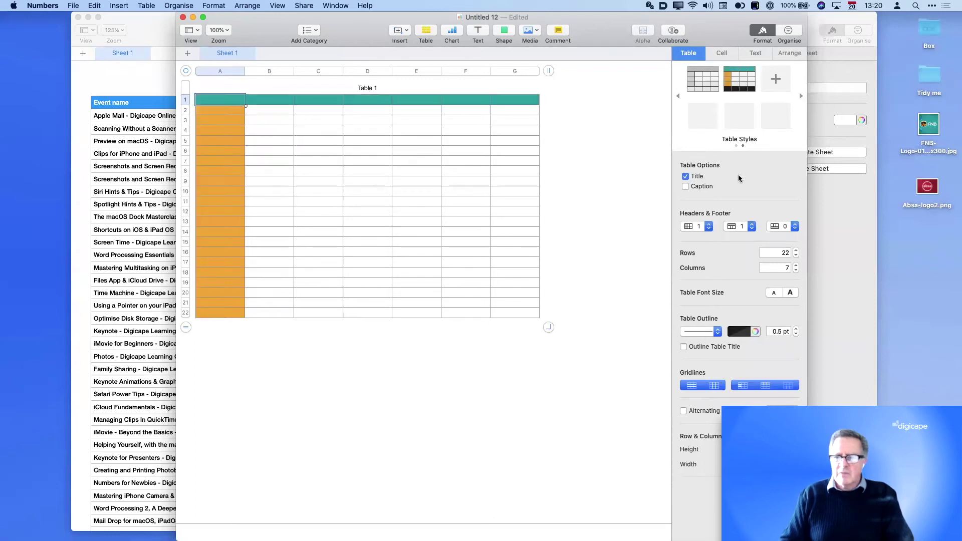
pyautogui.click(774, 226)
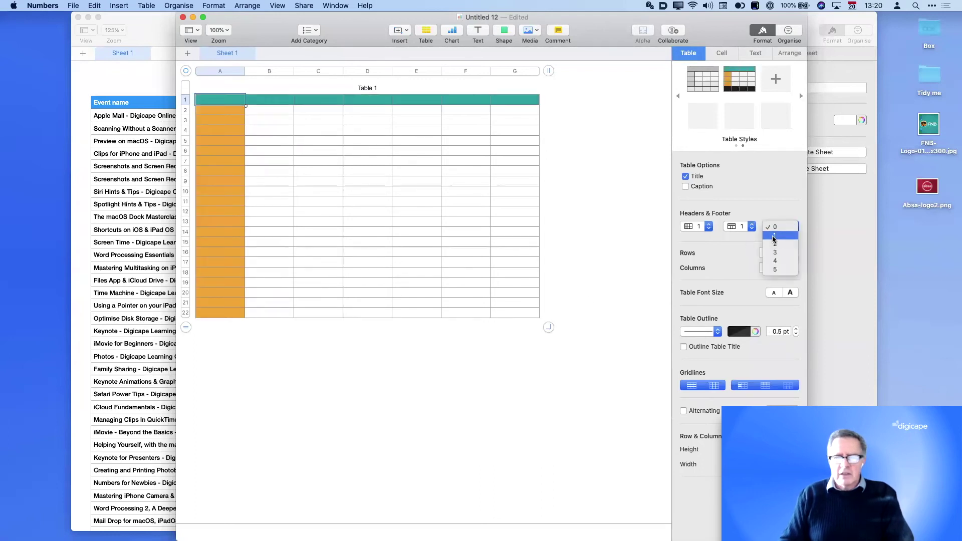
pyautogui.click(781, 236)
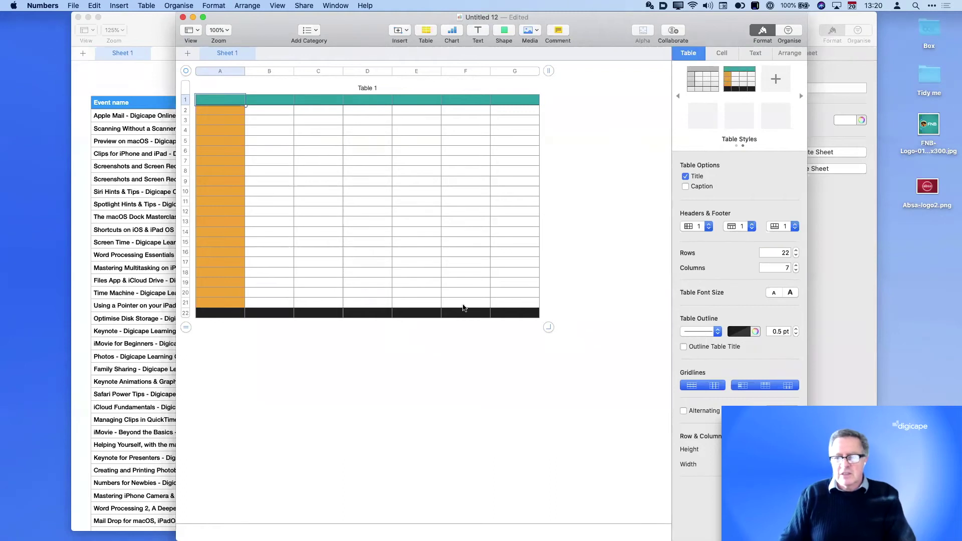
# - Create a table style from the image Absa-logo2.png and apply it to Table 1
pyautogui.click(776, 80)
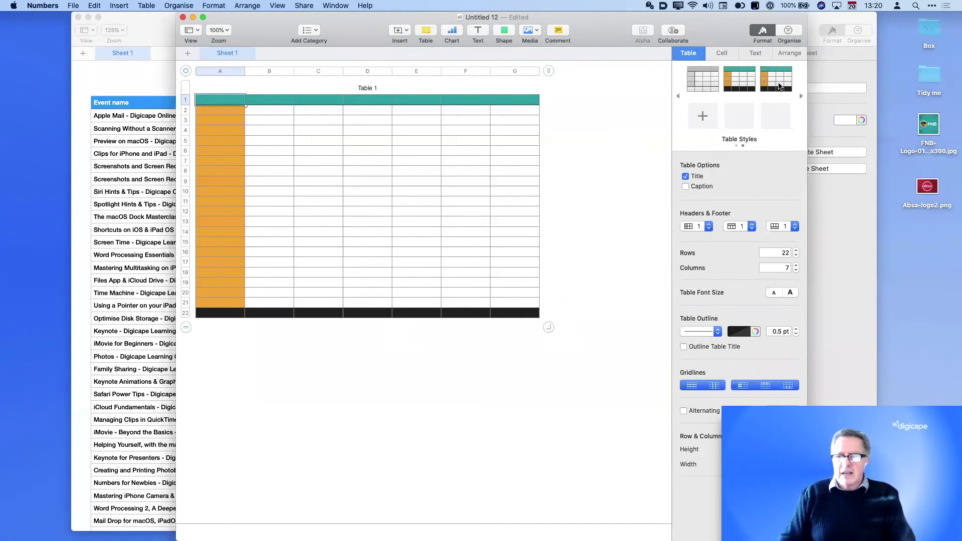
pyautogui.rightClick(779, 86)
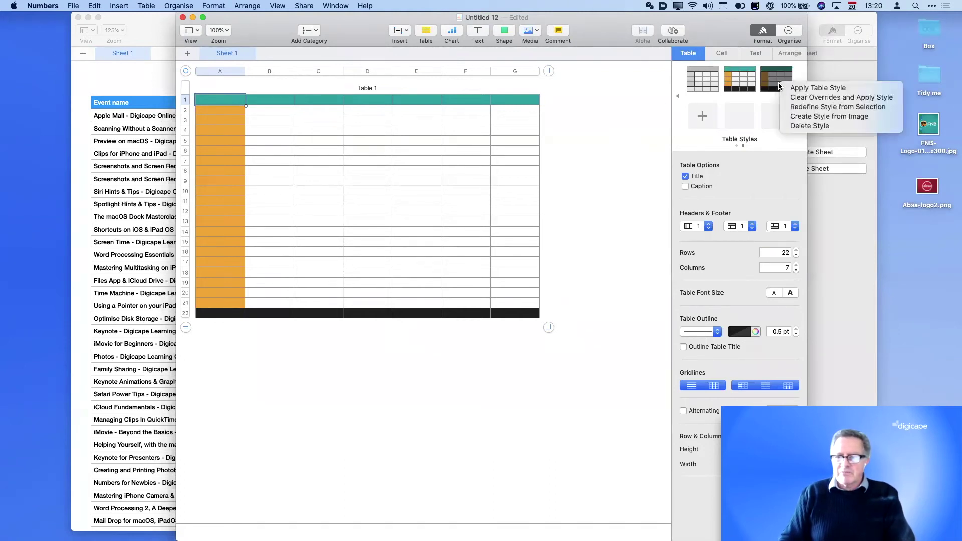
pyautogui.click(802, 118)
pyautogui.click(403, 95)
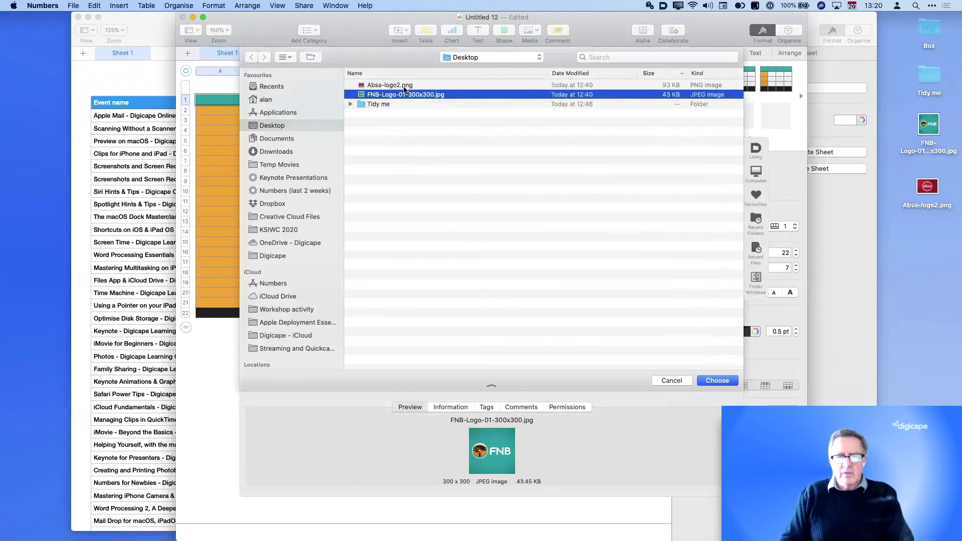
pyautogui.click(404, 86)
pyautogui.click(708, 380)
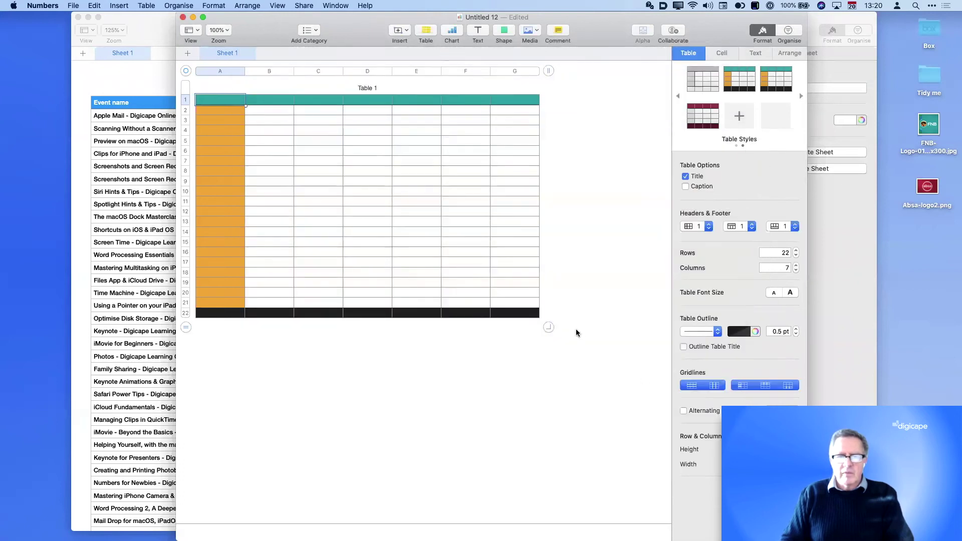
pyautogui.click(703, 126)
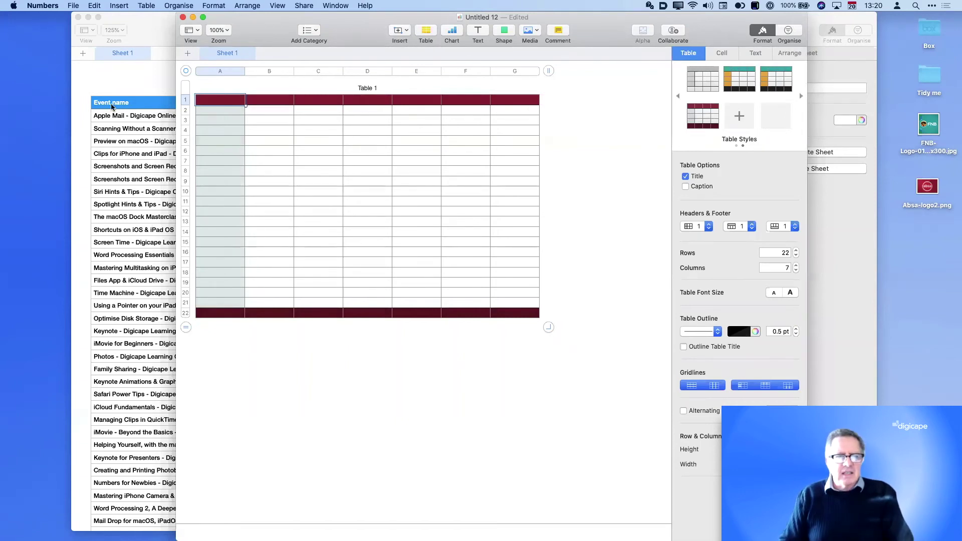
# - Close the Untitled 12 document and delete it without saving
pyautogui.moveTo(239, 25); pyautogui.dragTo(259, 28)
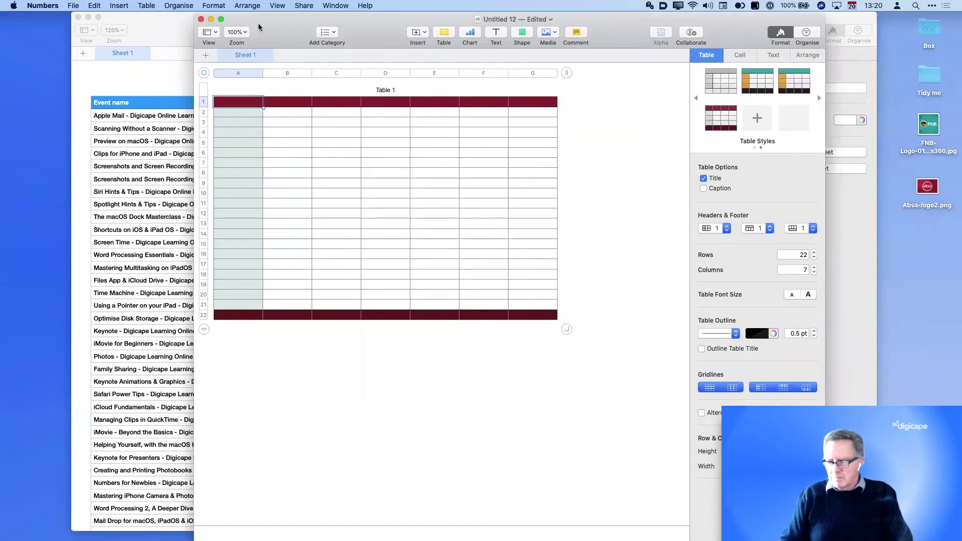
pyautogui.click(201, 20)
pyautogui.click(581, 145)
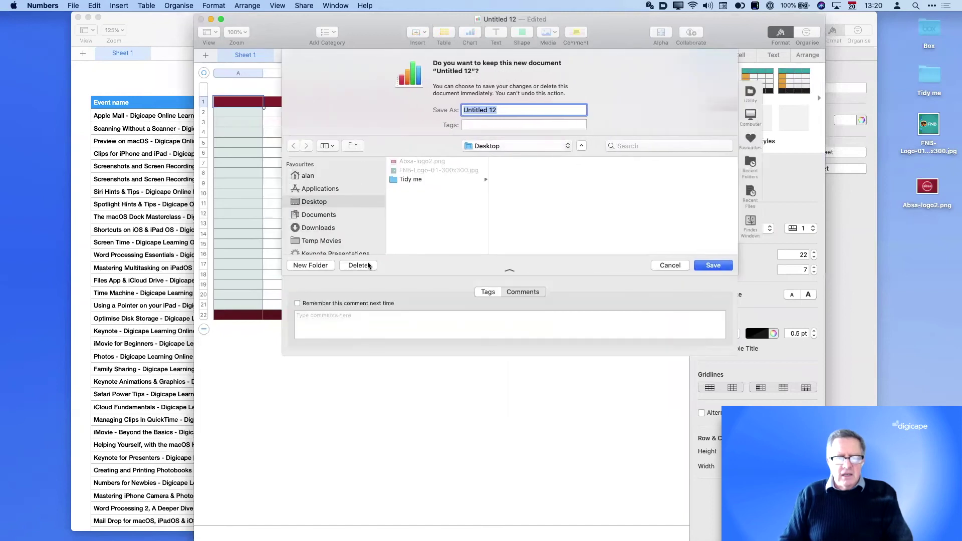
pyautogui.click(368, 265)
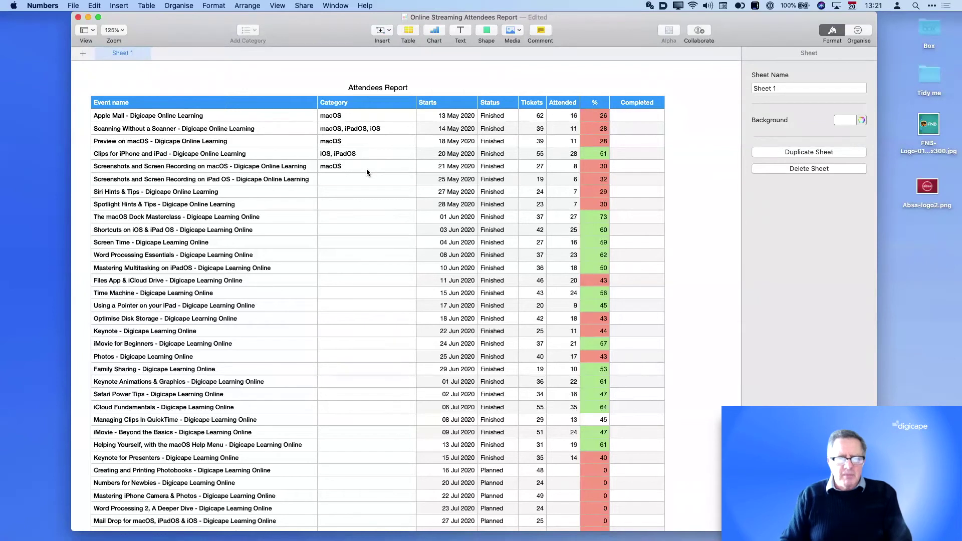
# - Try the autocomplete suggestions macOS and macOS, iPadOS, iOS in Category cell B7, and erase the entry again
pyautogui.click(363, 181)
pyautogui.write('m')
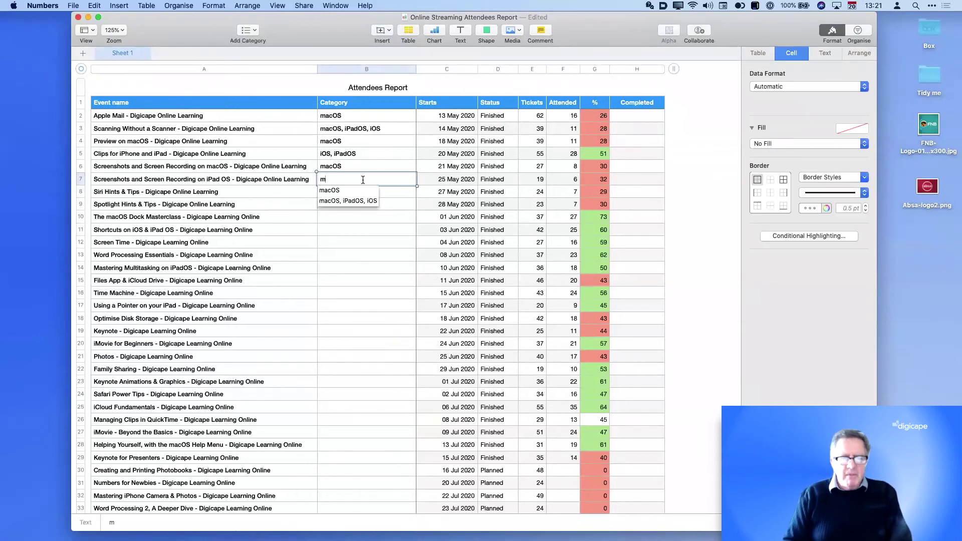
pyautogui.press('Down')
pyautogui.press('Down')
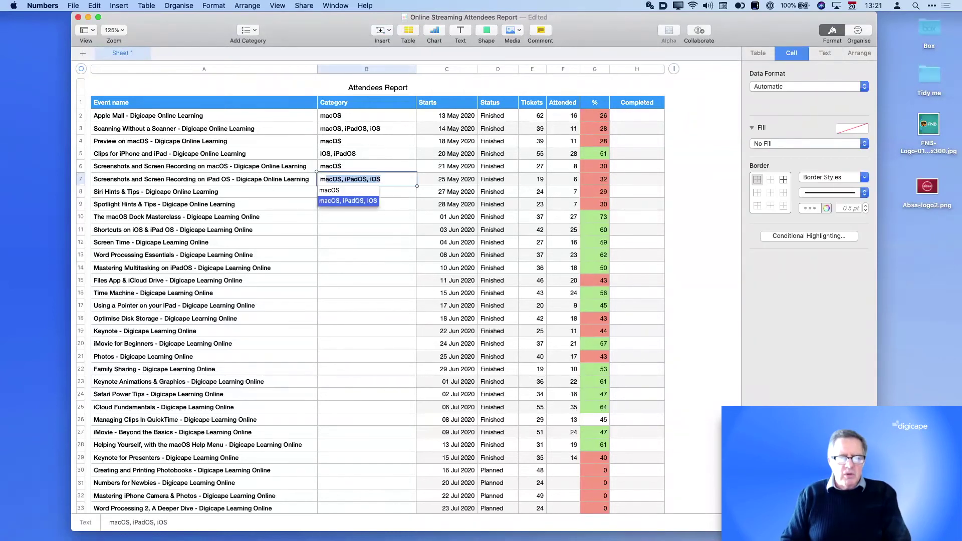
pyautogui.press('Up')
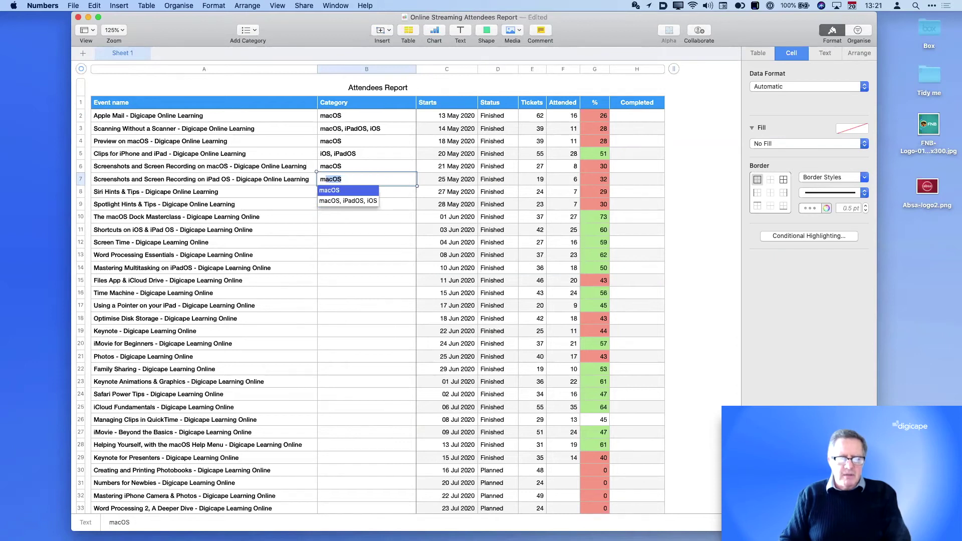
pyautogui.press('Return')
pyautogui.press('BackSpace')
pyautogui.press('BackSpace')
pyautogui.press('BackSpace')
pyautogui.press('BackSpace')
pyautogui.press('BackSpace')
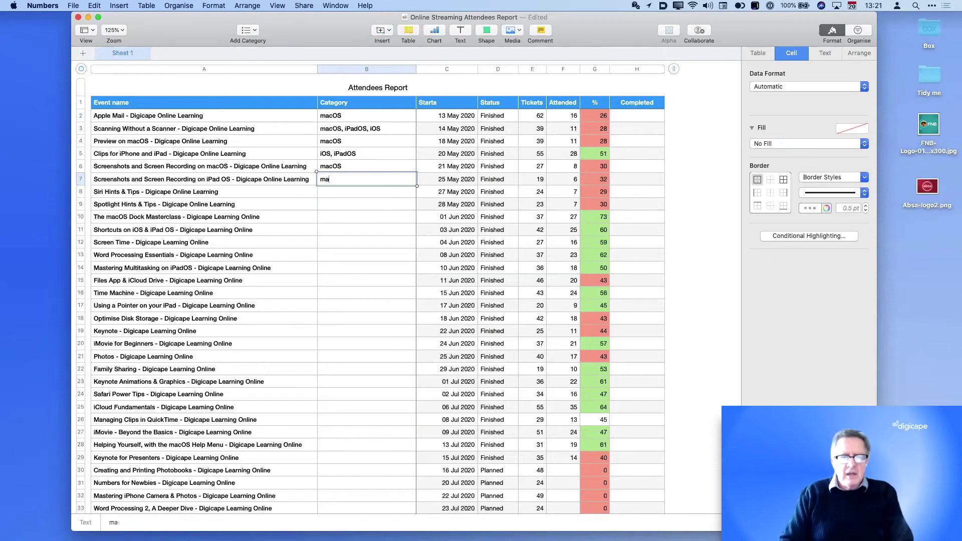
# - Clear the contents of Category cell B6
pyautogui.click(358, 165)
pyautogui.doubleClick(358, 165)
pyautogui.press('BackSpace')
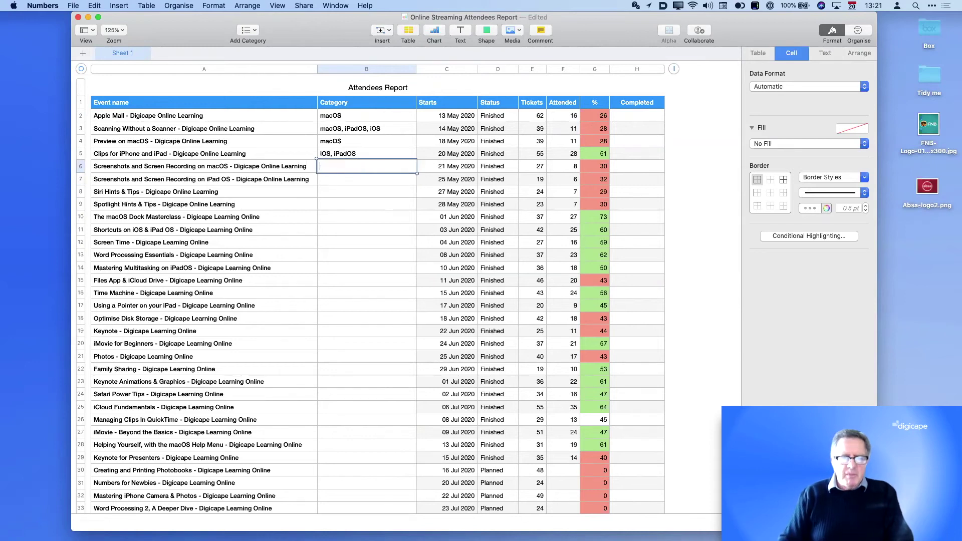
# - Try the Pop-Up Menu data format on cell B6, open its Item 1 for editing, and clear the cell again
pyautogui.click(780, 86)
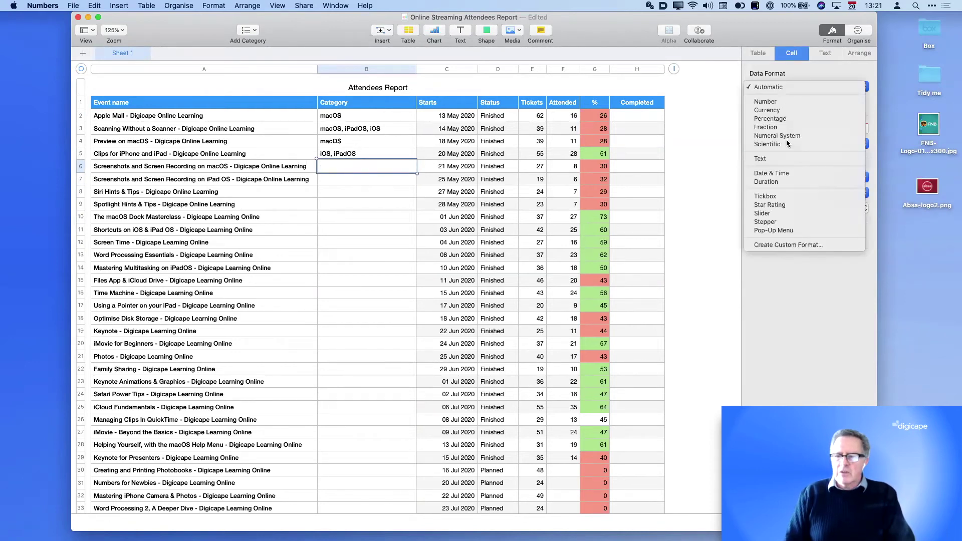
pyautogui.click(789, 231)
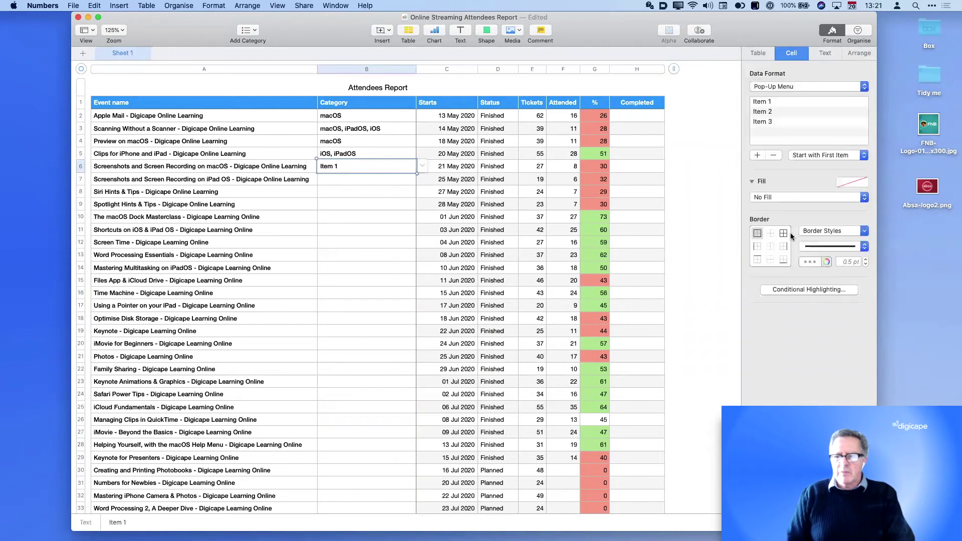
pyautogui.doubleClick(772, 102)
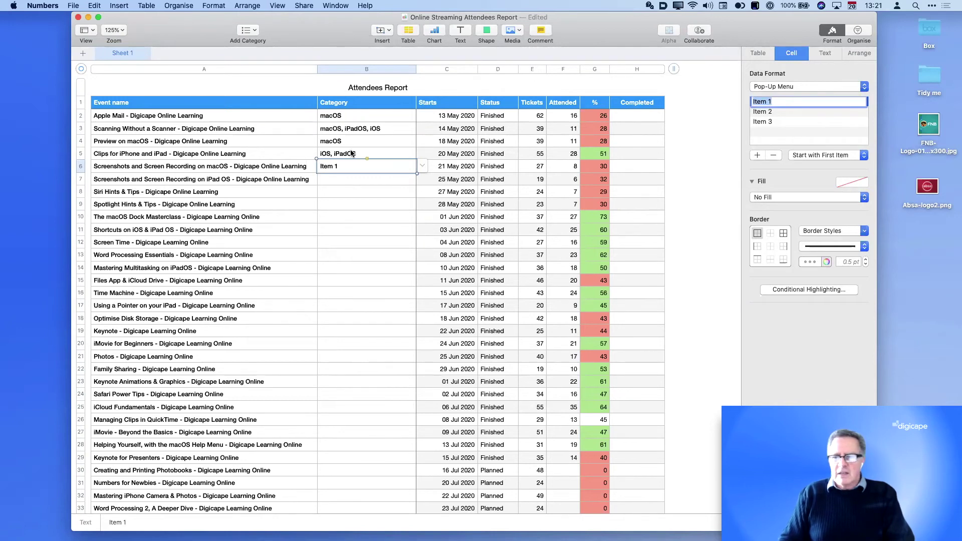
pyautogui.click(353, 174)
pyautogui.click(350, 164)
pyautogui.press('Delete')
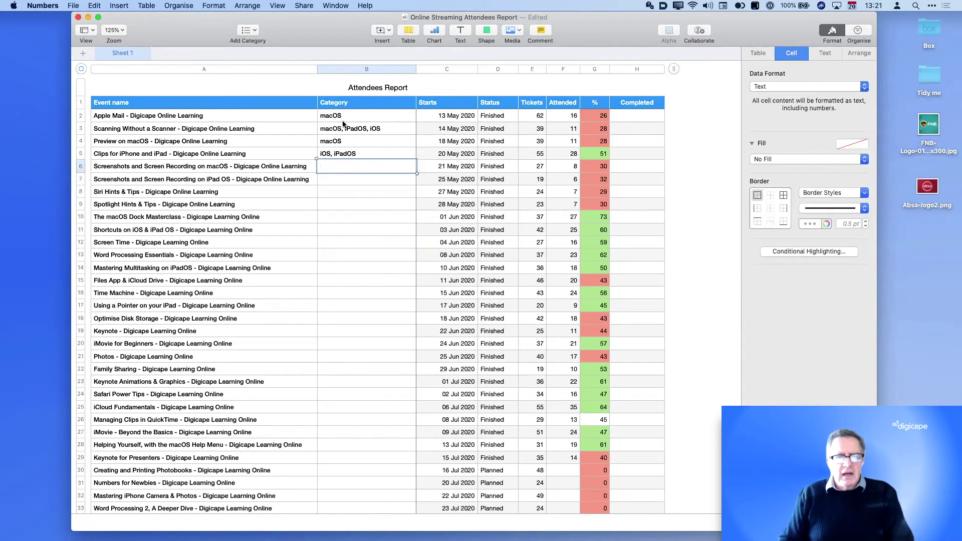
# - Set the data format of the whole Category column to Pop-Up Menu, keeping the Start with Blank option
pyautogui.click(347, 69)
pyautogui.scroll(-3, 365, 479)
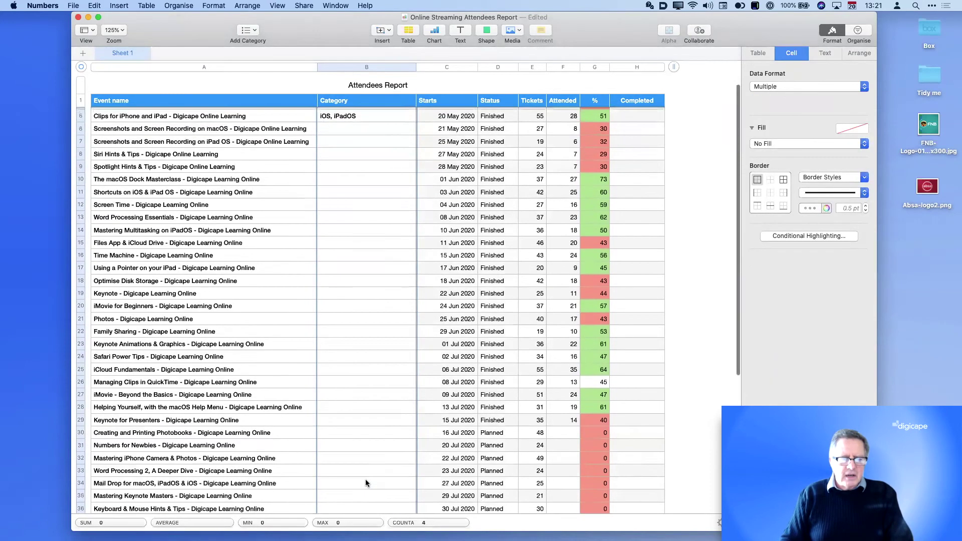
pyautogui.scroll(3, 366, 479)
pyautogui.click(763, 86)
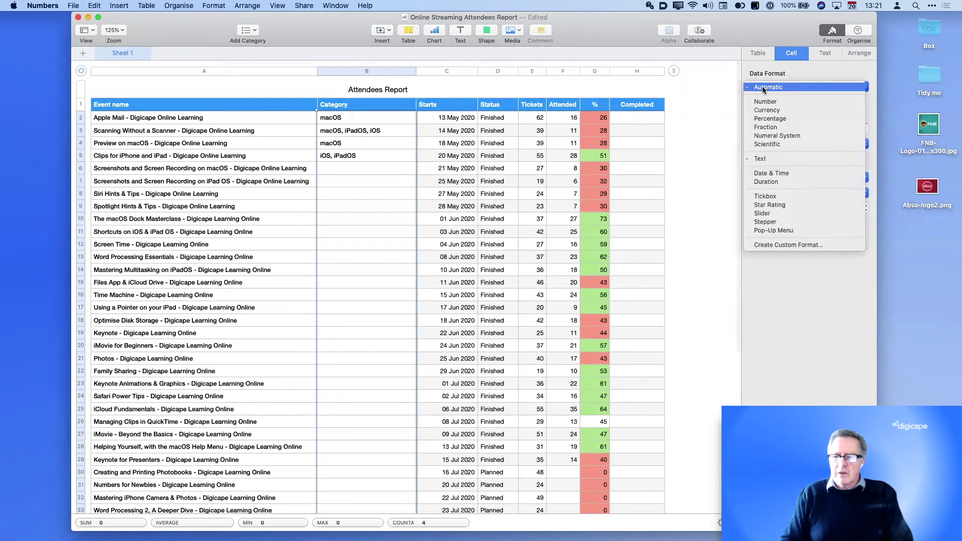
pyautogui.click(773, 230)
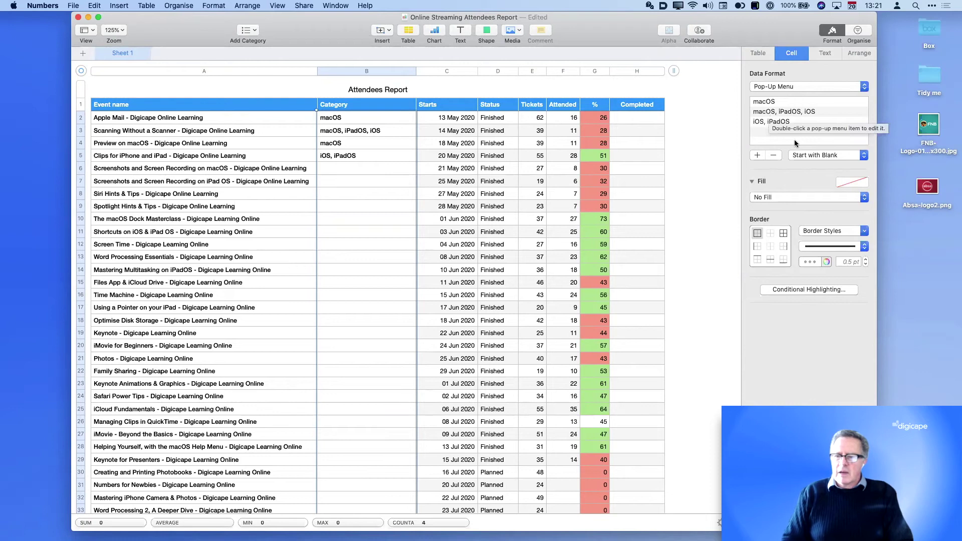
pyautogui.click(797, 153)
pyautogui.click(798, 152)
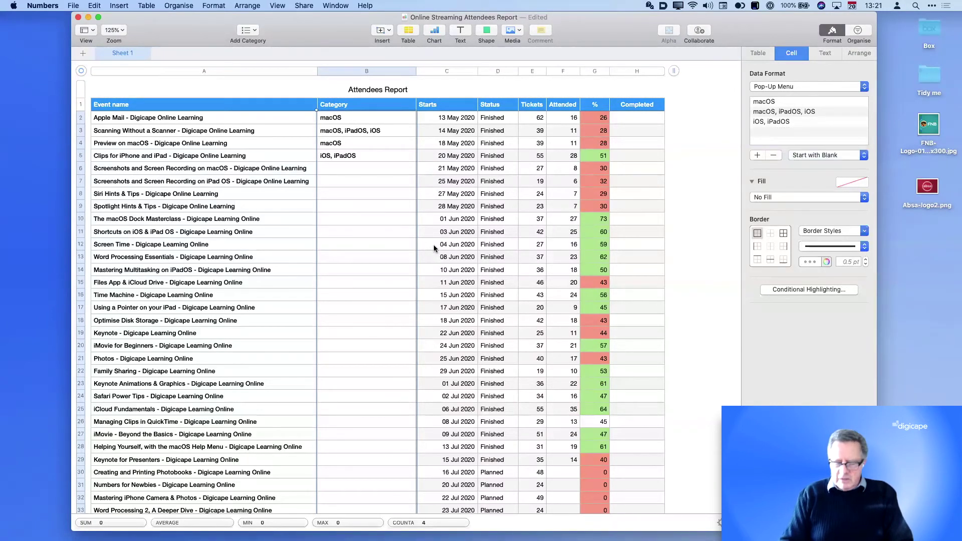
pyautogui.press('Down')
# - Choose macOS for cell B6 and macOS, iPadOS, iOS for cell B7 from their pop-ups, and clear both cells again
pyautogui.click(362, 163)
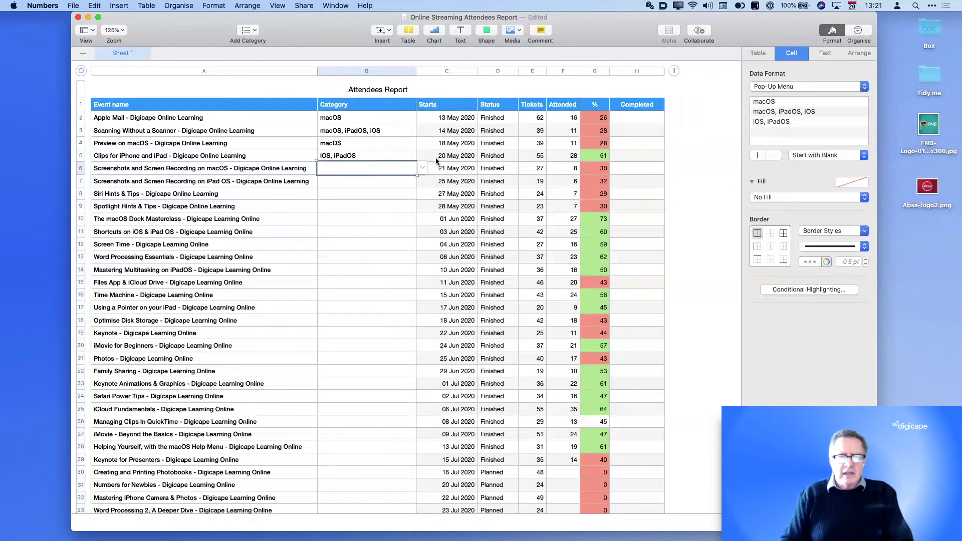
pyautogui.click(421, 169)
pyautogui.click(401, 175)
pyautogui.click(398, 181)
pyautogui.click(420, 183)
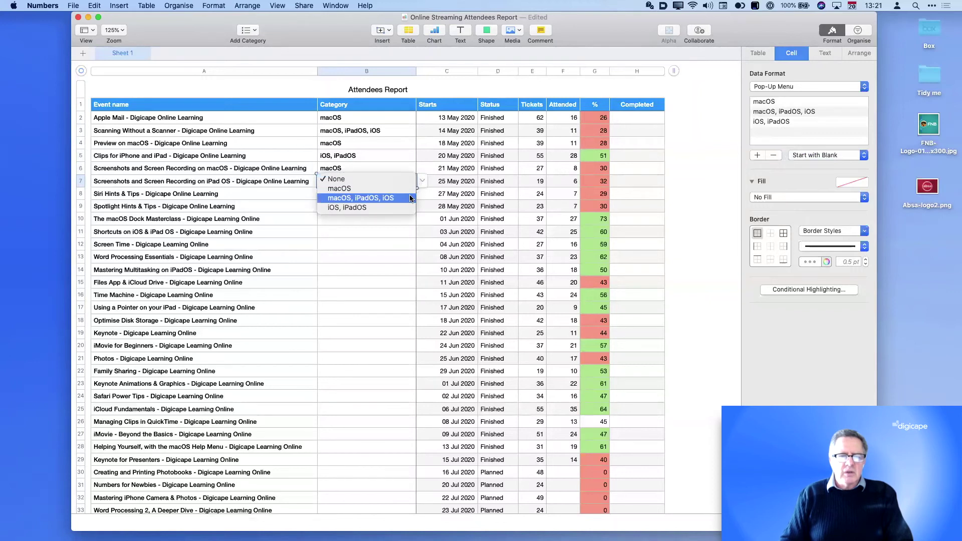
pyautogui.click(398, 201)
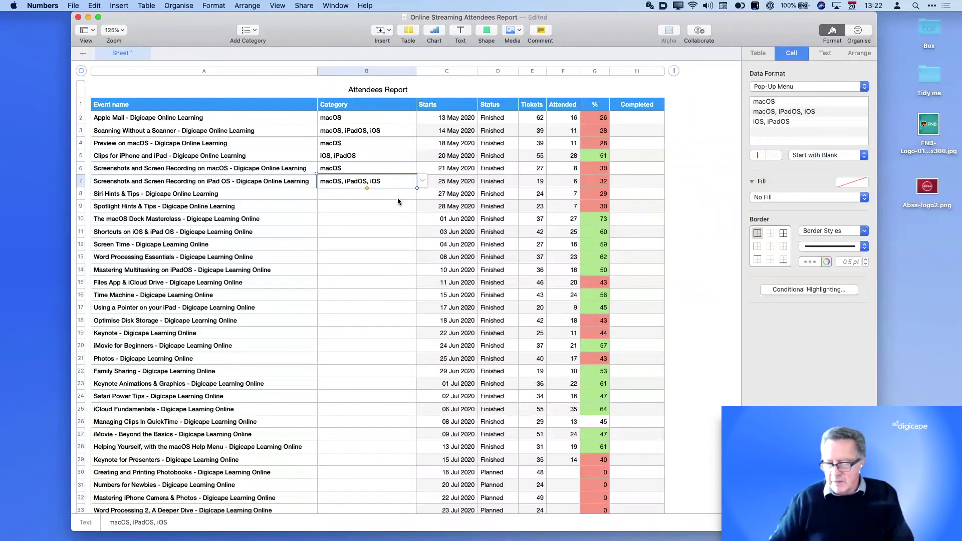
pyautogui.keyDown('shift'); pyautogui.click(386, 171); pyautogui.keyUp('shift')
pyautogui.press('Delete')
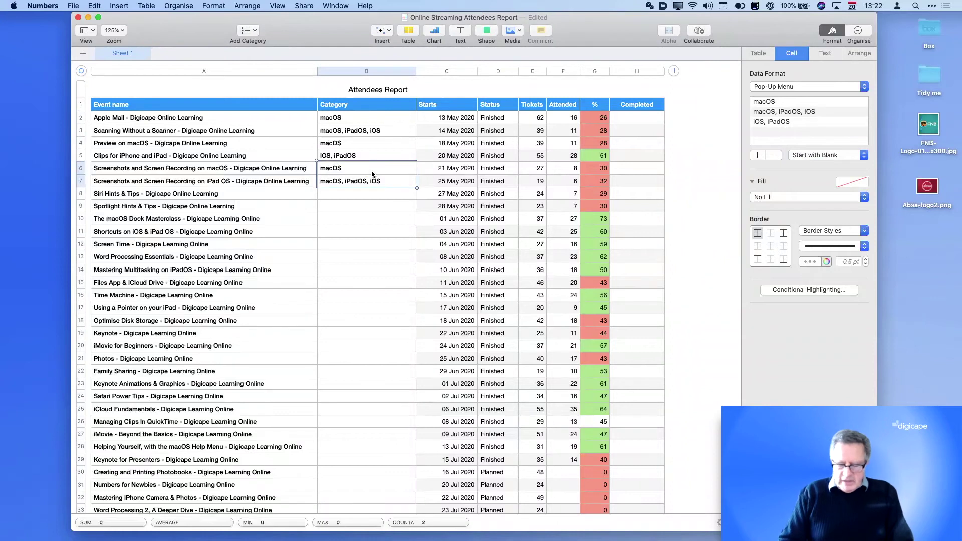
# - Set the data format of the Completed column, cells H2 to H36, to Tickbox
pyautogui.click(636, 116)
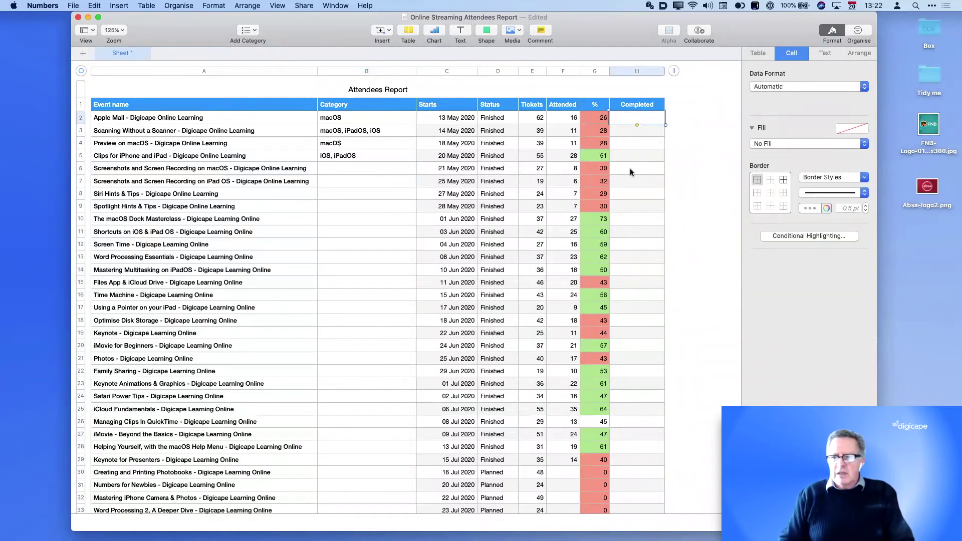
pyautogui.scroll(-2, 630, 285)
pyautogui.scroll(2, 630, 284)
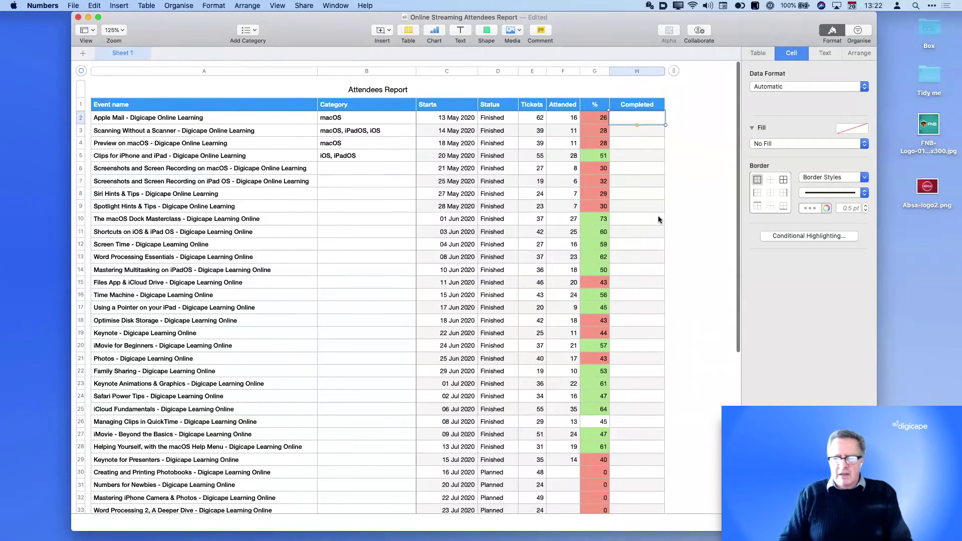
pyautogui.scroll(-10, 658, 216)
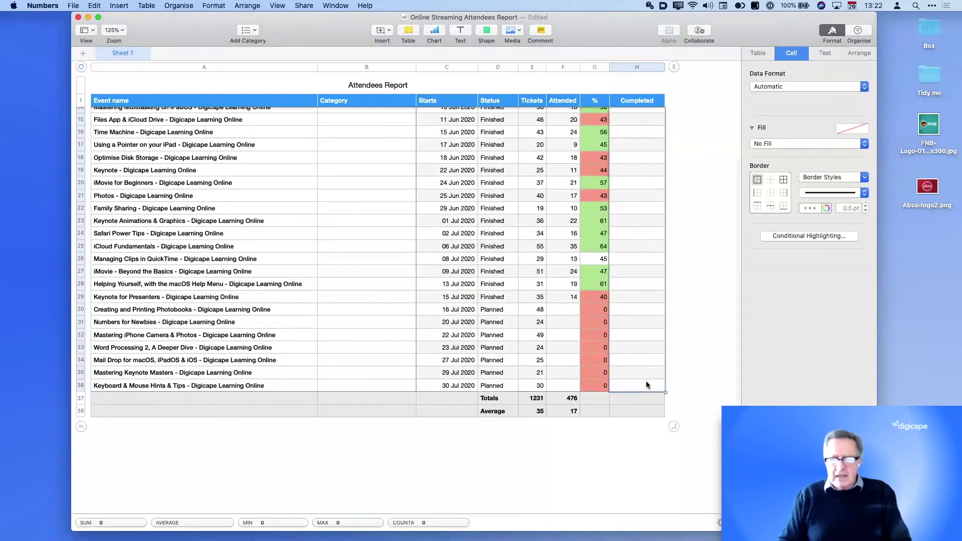
pyautogui.scroll(10, 646, 385)
pyautogui.click(783, 86)
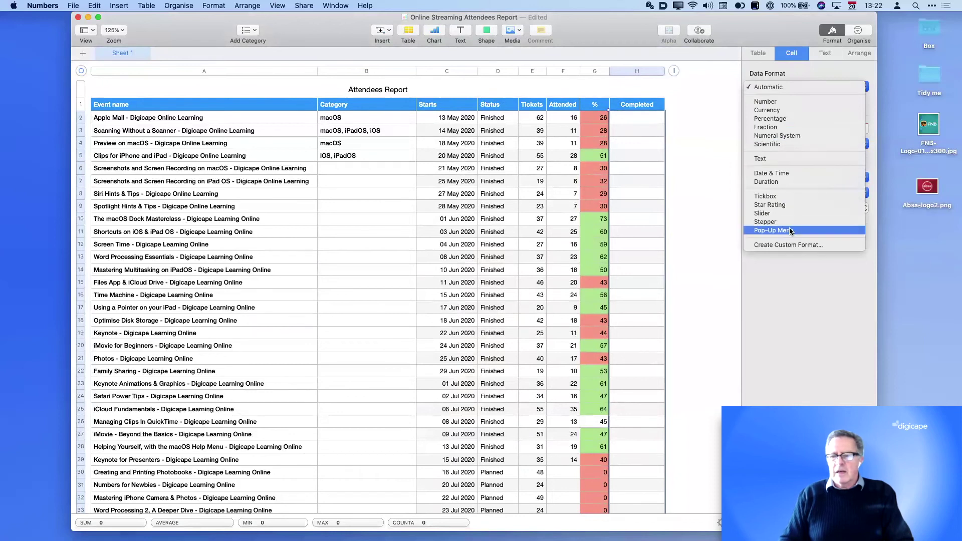
pyautogui.click(789, 197)
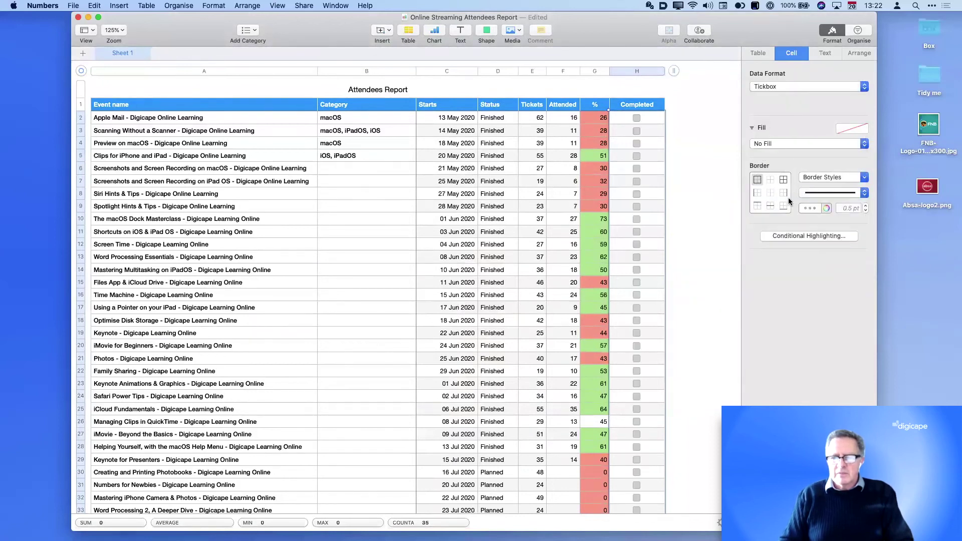
# - Tick the Completed boxes of rows 2, 4 and 5, and untick them all again
pyautogui.click(668, 132)
pyautogui.click(635, 118)
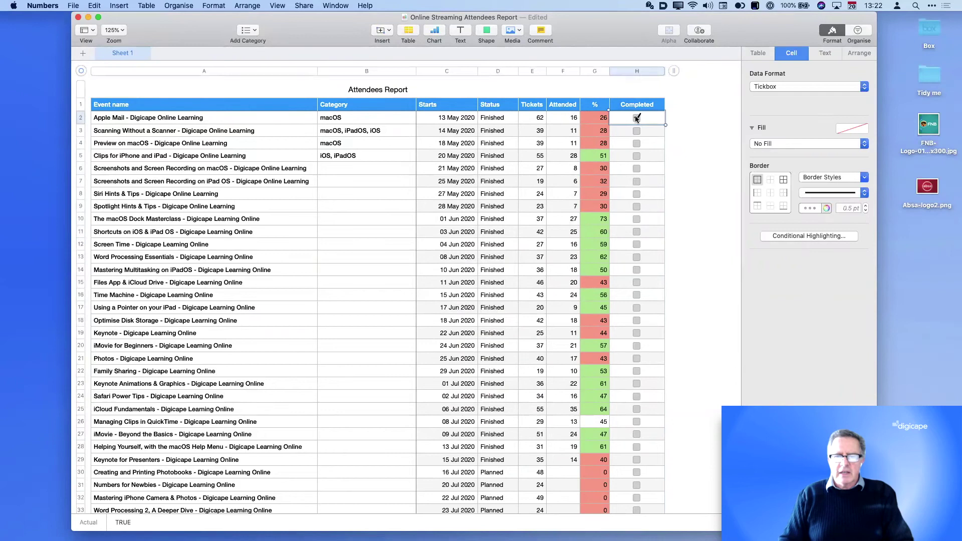
pyautogui.click(637, 144)
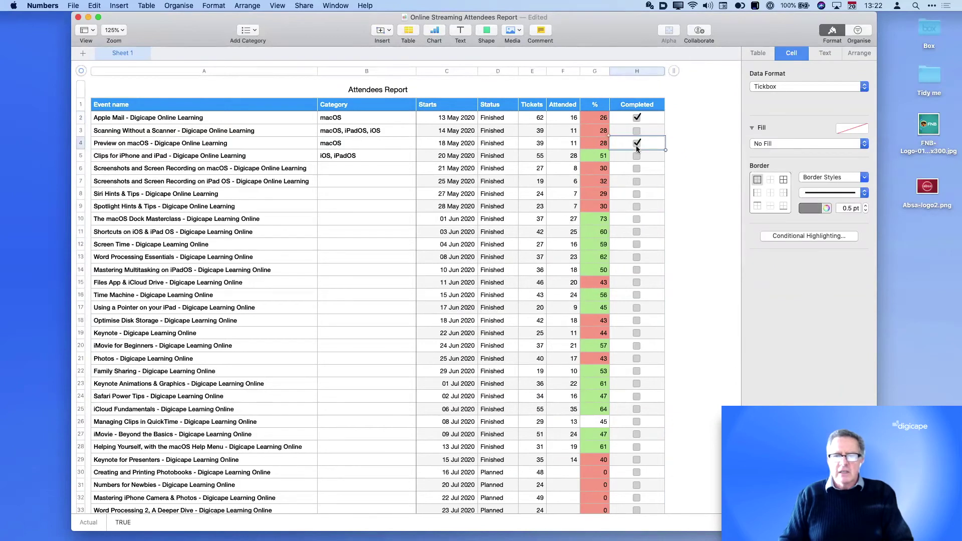
pyautogui.click(637, 152)
pyautogui.click(636, 144)
pyautogui.click(636, 155)
pyautogui.click(636, 118)
pyautogui.click(637, 118)
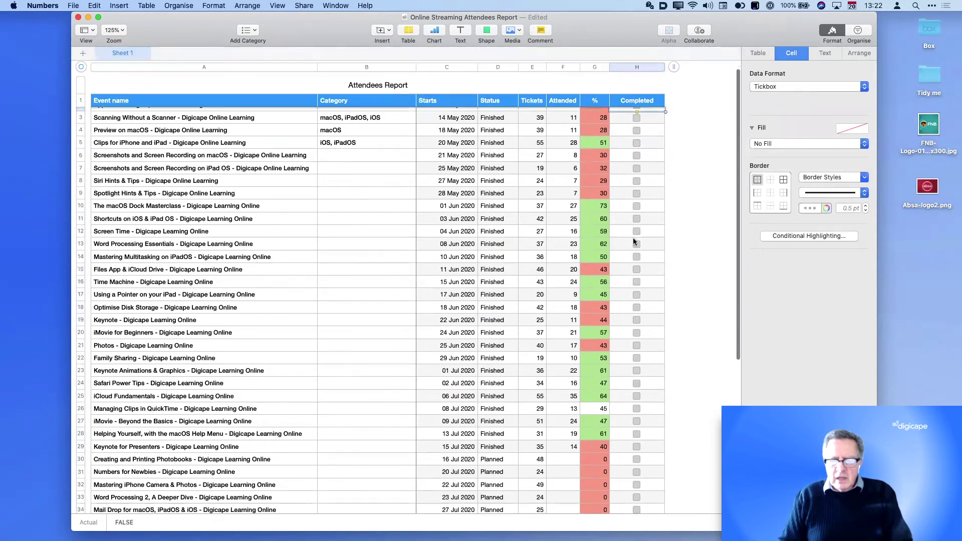
# - Clear the tickboxes from Completed cells H2 to H36
pyautogui.scroll(-5, 633, 238)
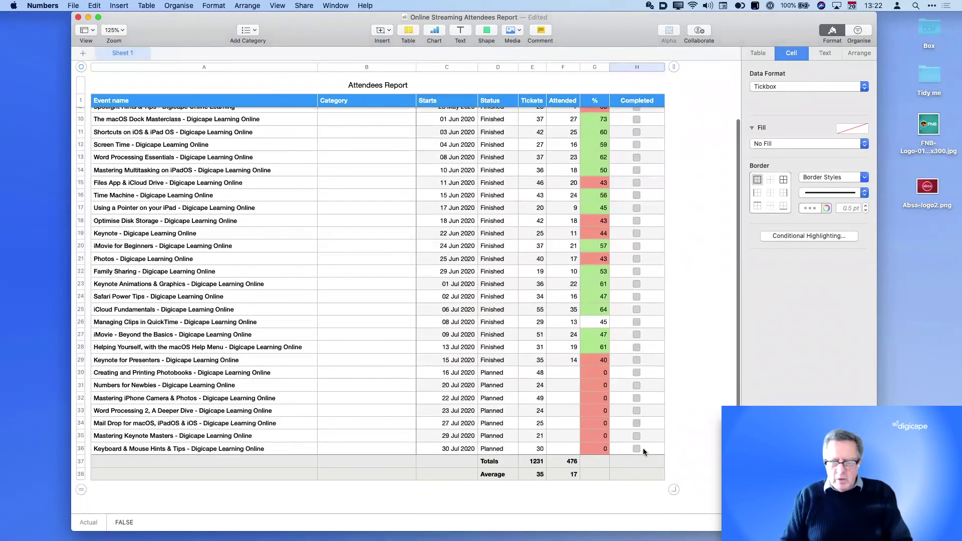
pyautogui.keyDown('shift'); pyautogui.click(642, 448); pyautogui.keyUp('shift')
pyautogui.press('Delete')
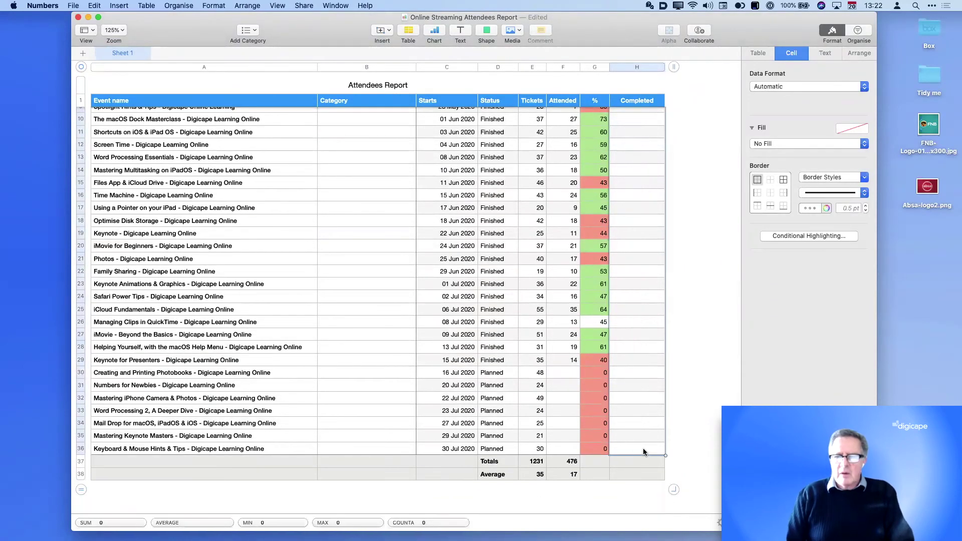
# - Set the data format of Completed cells H2 to H36 to Stepper, with a minimum of 5 and an increment of 5
pyautogui.scroll(5, 642, 448)
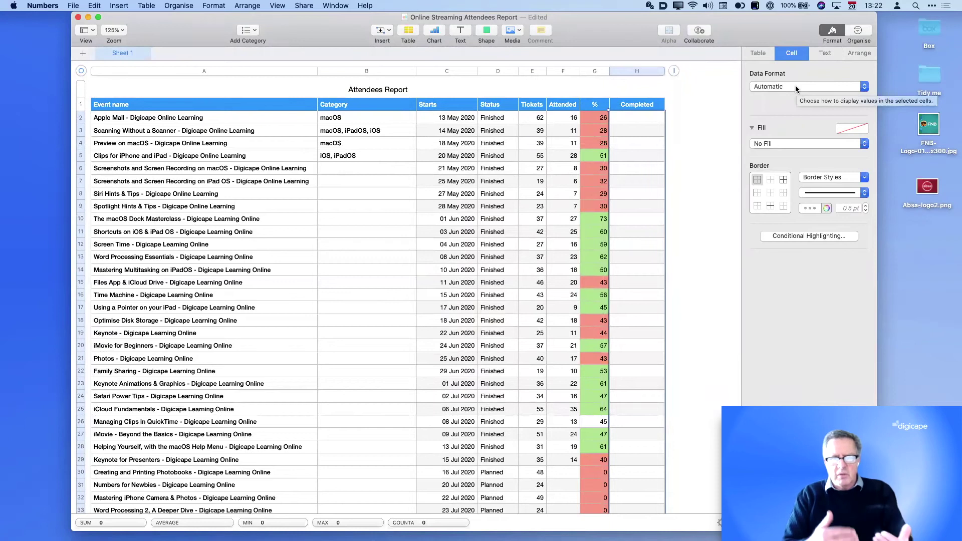
pyautogui.click(796, 86)
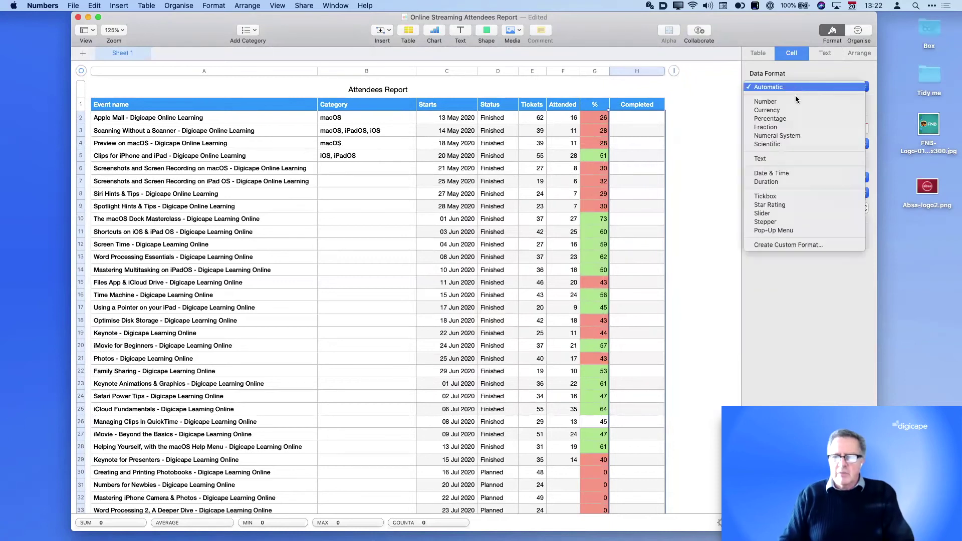
pyautogui.click(789, 222)
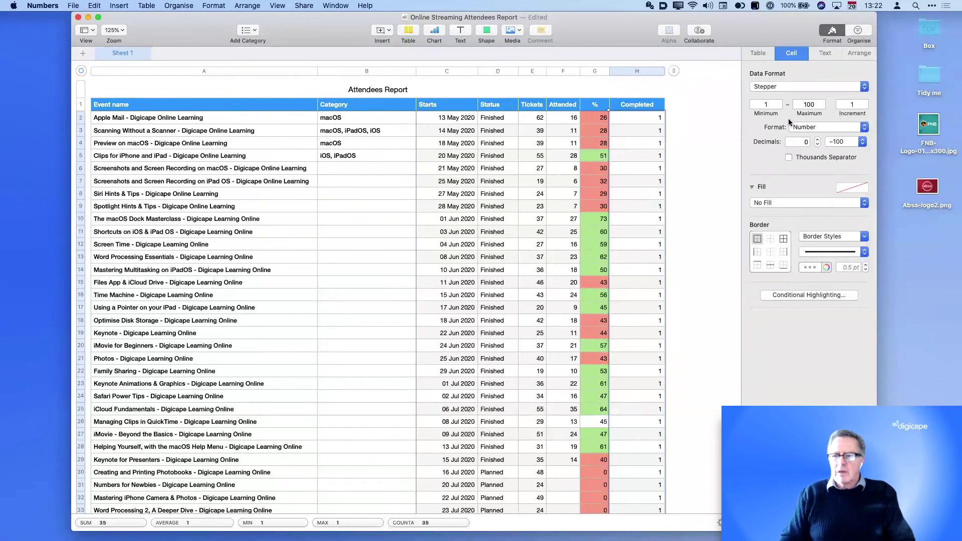
pyautogui.click(775, 102)
pyautogui.press('BackSpace')
pyautogui.write('5')
pyautogui.click(860, 102)
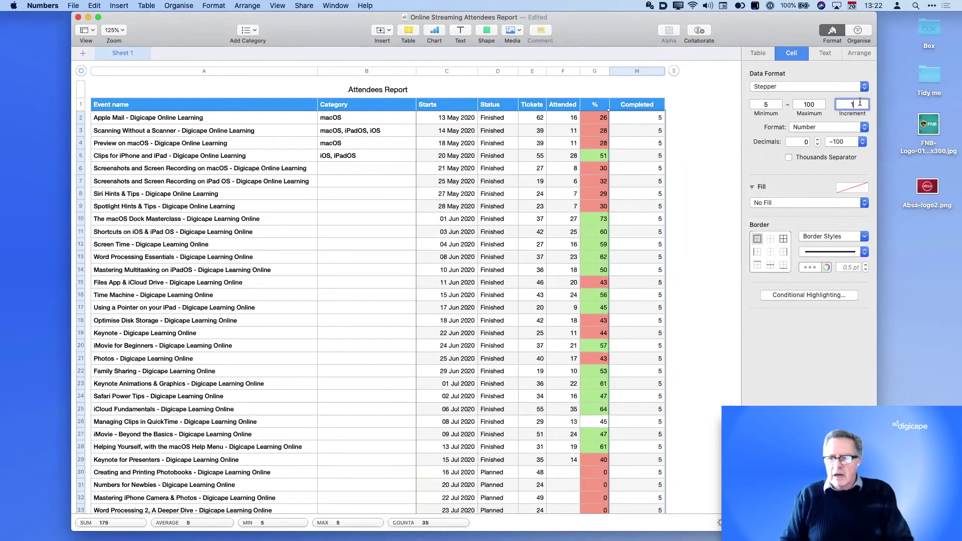
pyautogui.press('BackSpace')
pyautogui.write('5')
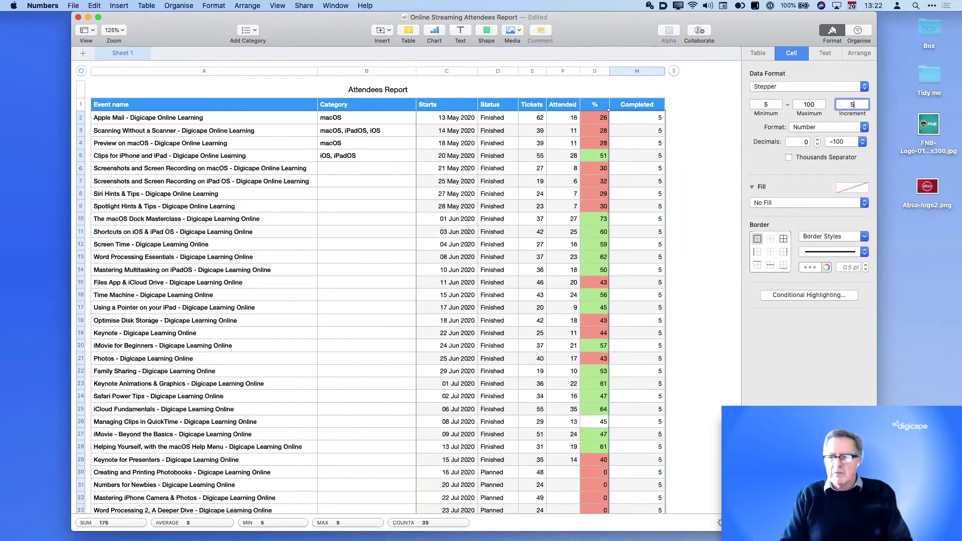
# - Raise the value of Completed cell H2 to 40 with its stepper
pyautogui.click(651, 114)
pyautogui.click(673, 115)
pyautogui.click(673, 115)
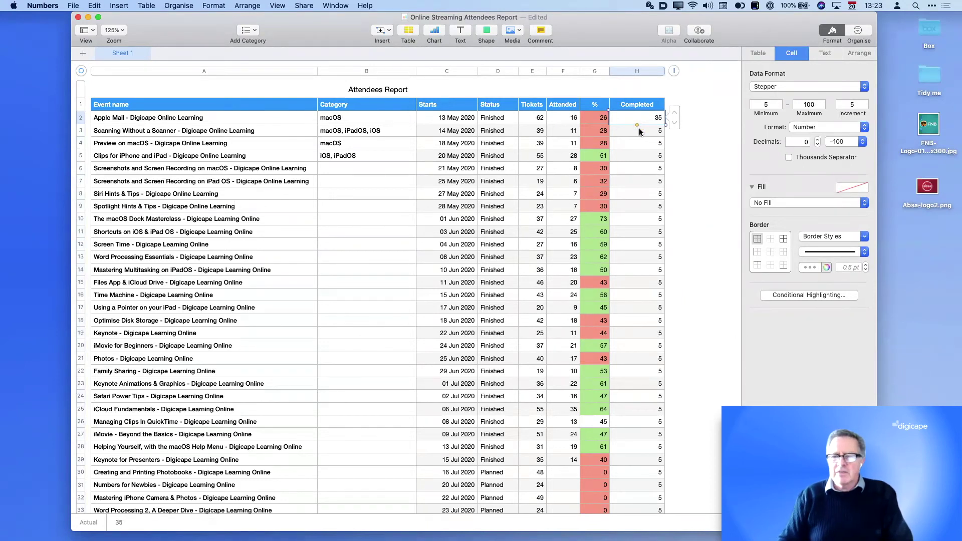
pyautogui.click(675, 113)
pyautogui.click(675, 126)
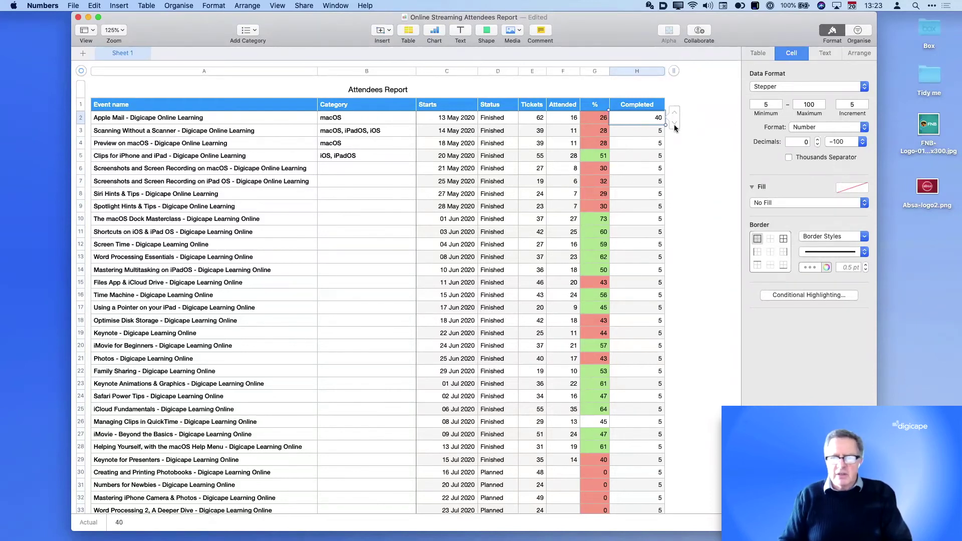
# - Clear the stepper values from Completed cells H2 to H36
pyautogui.scroll(-10, 642, 231)
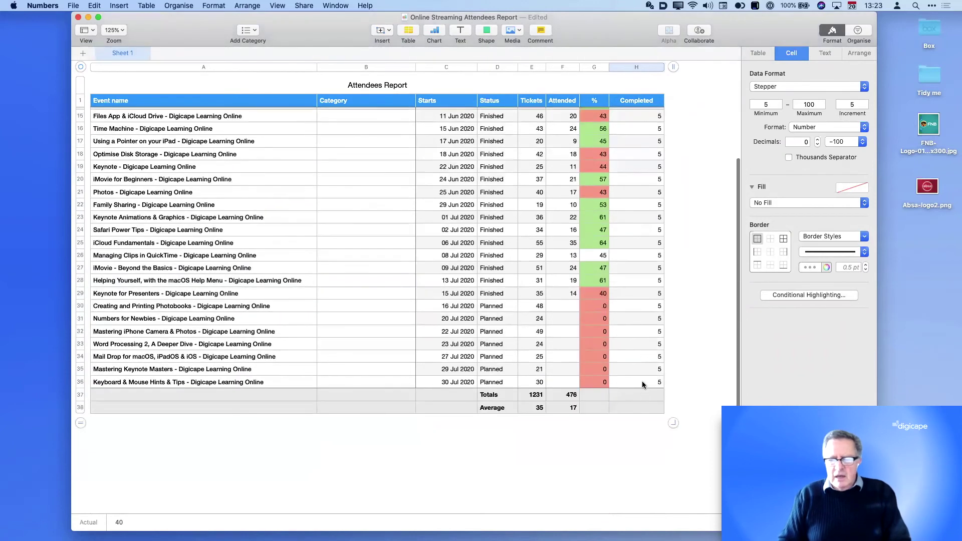
pyautogui.keyDown('shift'); pyautogui.click(642, 382); pyautogui.keyUp('shift')
pyautogui.press('Delete')
pyautogui.scroll(3, 636, 151)
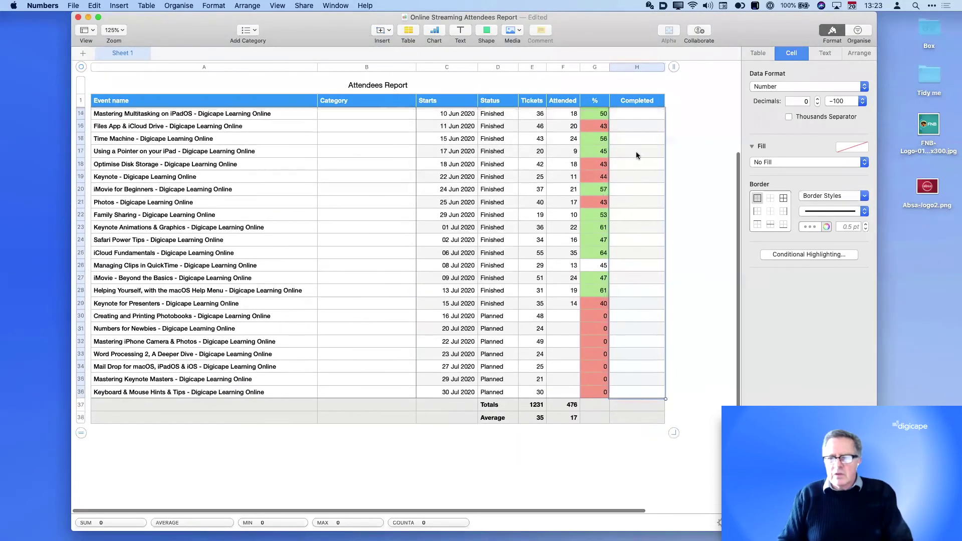
# - Set the data format of Completed cell H2 to Slider and slide its value to 72
pyautogui.scroll(3, 630, 114)
pyautogui.click(651, 118)
pyautogui.click(823, 86)
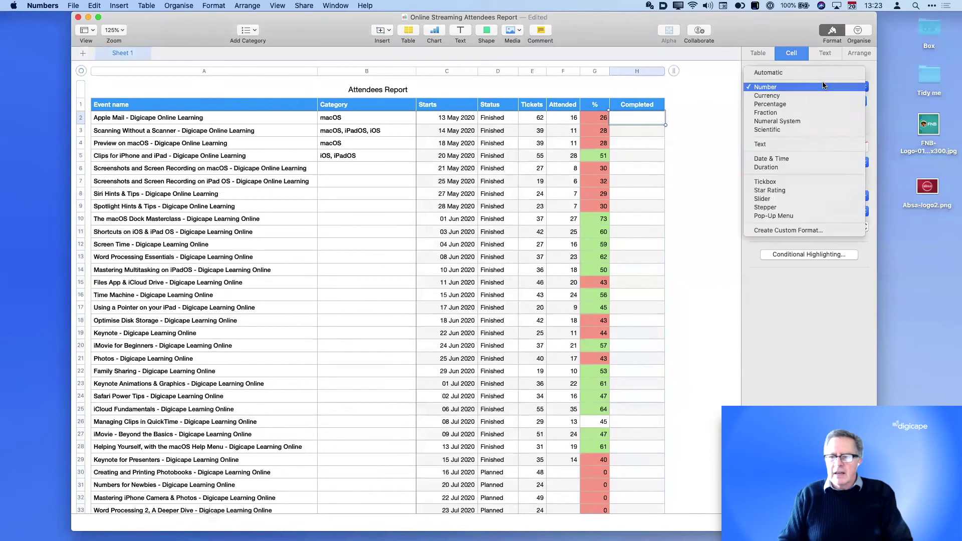
pyautogui.click(812, 200)
pyautogui.moveTo(674, 118)
pyautogui.mouseDown()
pyautogui.moveTo(675, 90)
pyautogui.moveTo(675, 132)
pyautogui.moveTo(675, 106)
pyautogui.mouseUp()
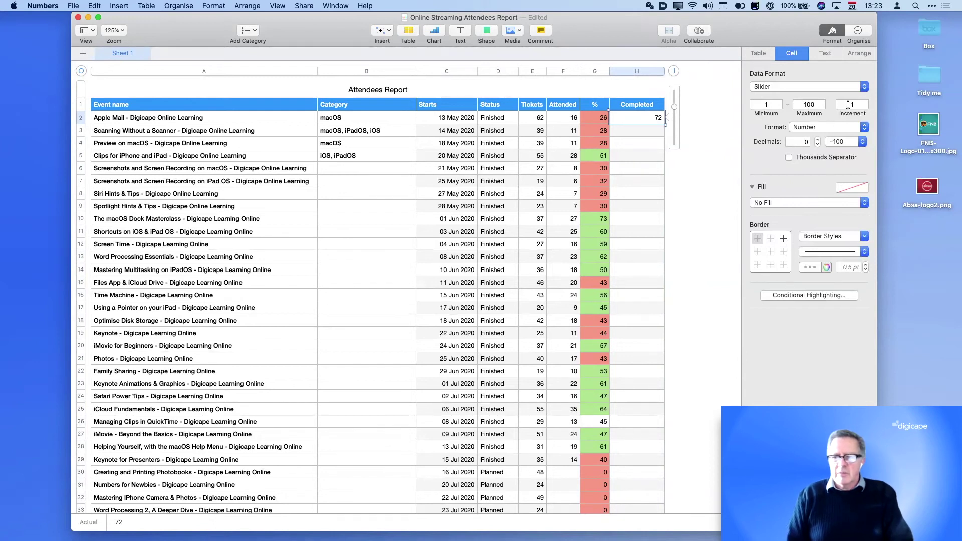
# - Set the slider increment of cell H2 to 10 and slide its value down to 1
pyautogui.doubleClick(841, 105)
pyautogui.write('10')
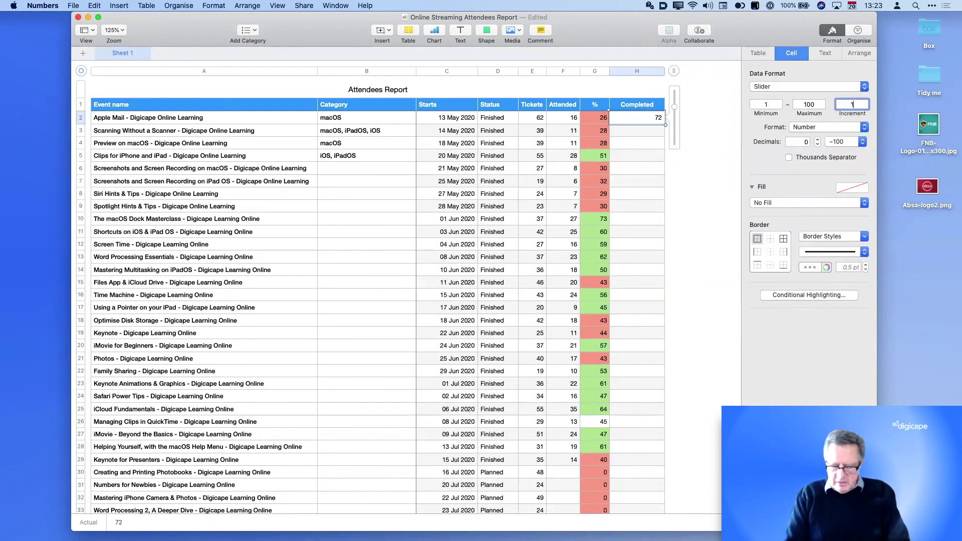
pyautogui.press('Return')
pyautogui.moveTo(674, 107); pyautogui.dragTo(676, 128)
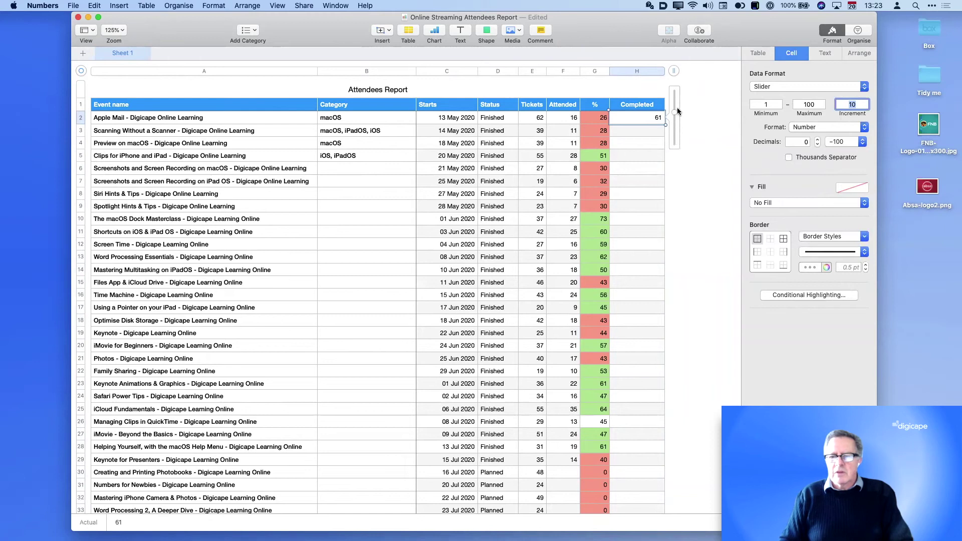
pyautogui.moveTo(676, 95); pyautogui.dragTo(684, 169)
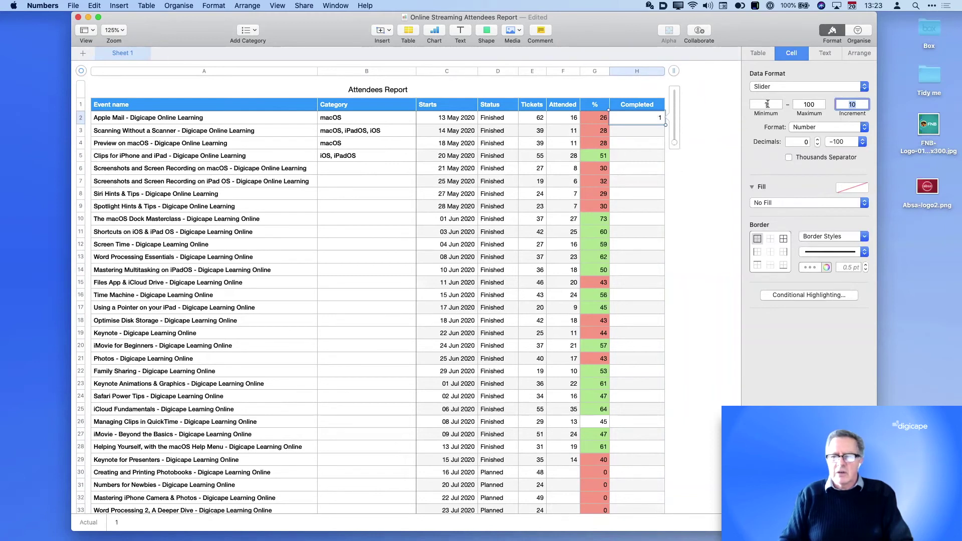
# - Set the slider minimum of cell H2 to 0 and slide its value to 0
pyautogui.click(754, 104)
pyautogui.write('0')
pyautogui.press('Return')
pyautogui.click(674, 143)
pyautogui.moveTo(674, 144)
pyautogui.mouseDown()
pyautogui.moveTo(672, 112)
pyautogui.moveTo(678, 155)
pyautogui.mouseUp()
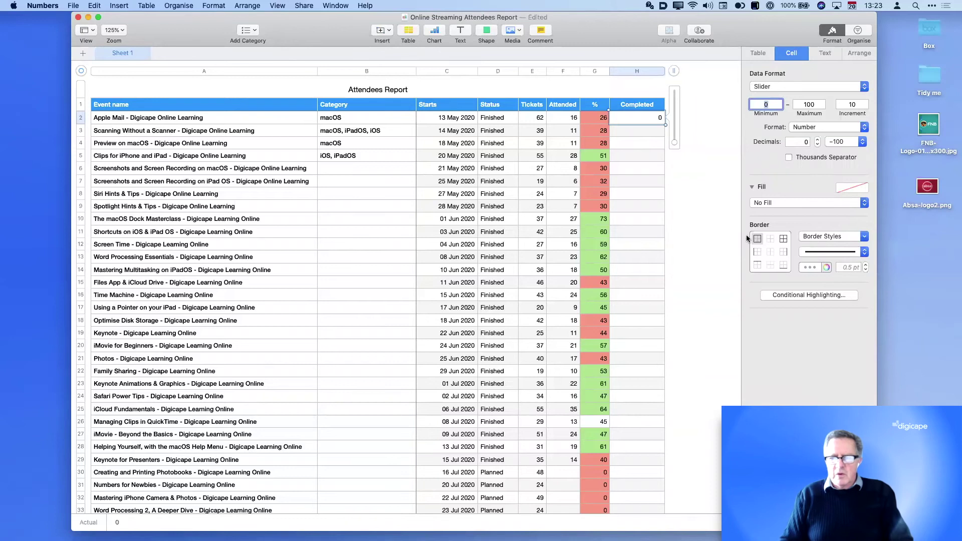
pyautogui.click(727, 238)
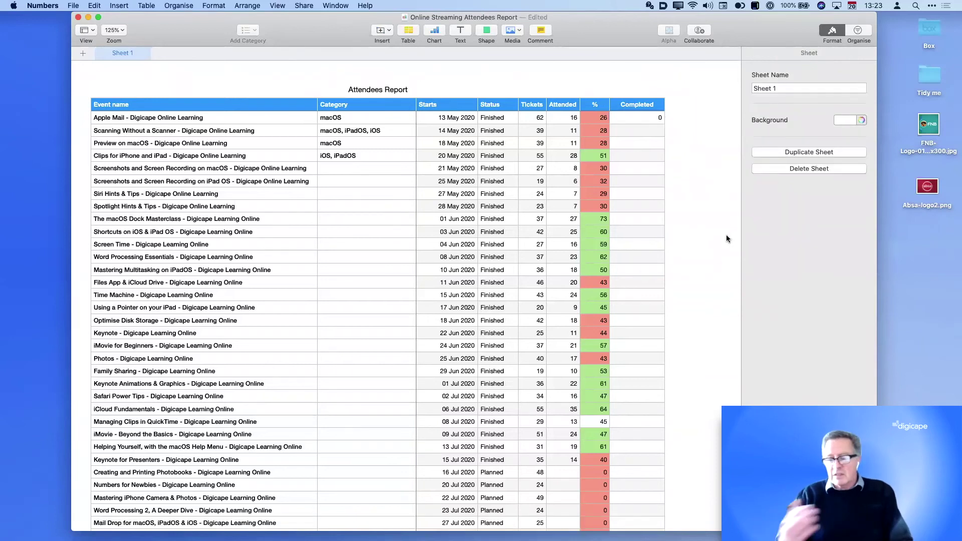
# - Clear the slider cell together with the rest of the Completed column down to H36
pyautogui.click(633, 121)
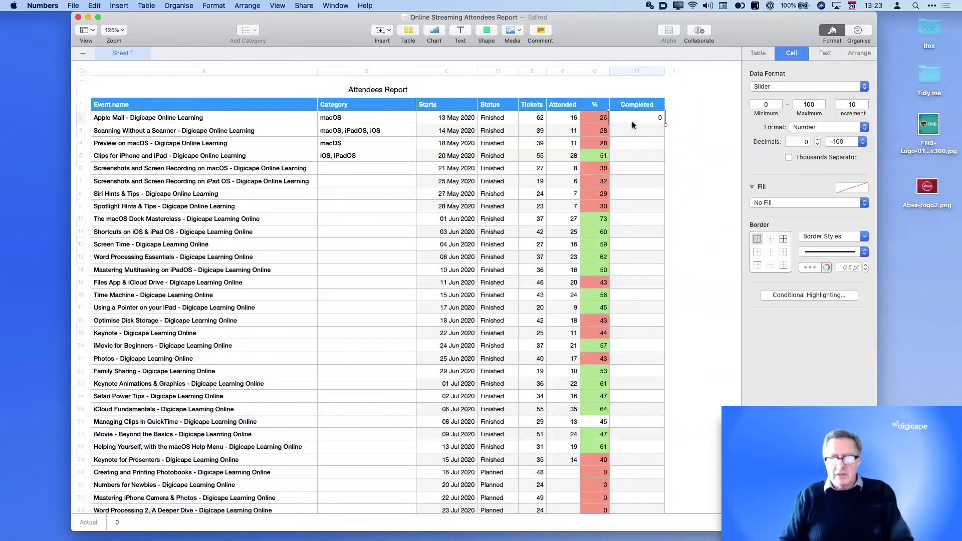
pyautogui.scroll(-1, 632, 125)
pyautogui.scroll(-5, 633, 122)
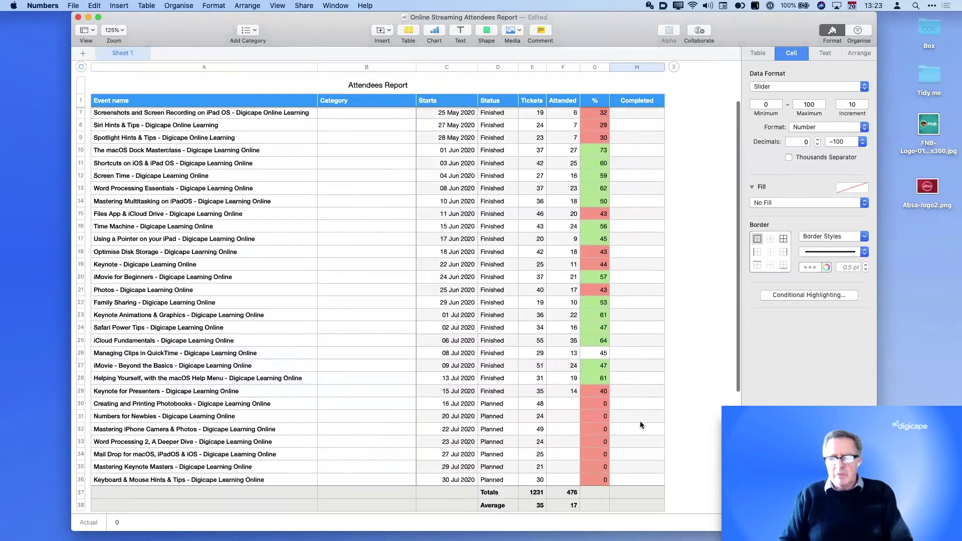
pyautogui.keyDown('shift'); pyautogui.click(633, 439); pyautogui.keyUp('shift')
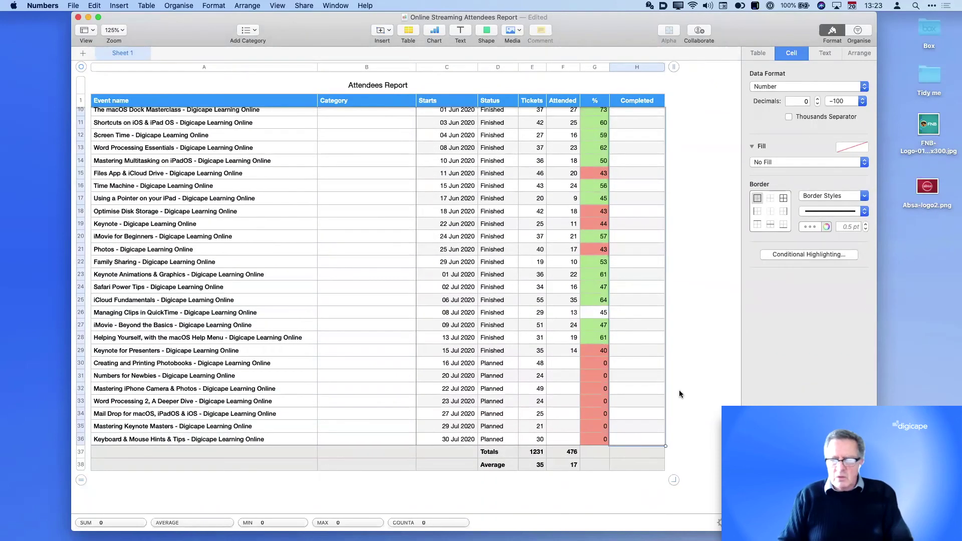
pyautogui.scroll(4, 684, 390)
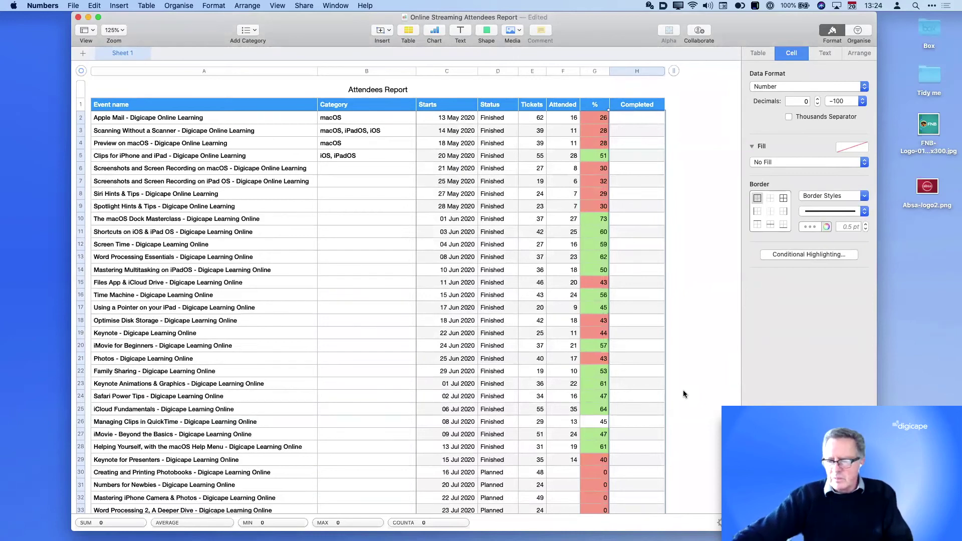
# - Apply the Tickbox data format to Completed cells H2 to H36
pyautogui.click(639, 120)
pyautogui.scroll(-1, 629, 326)
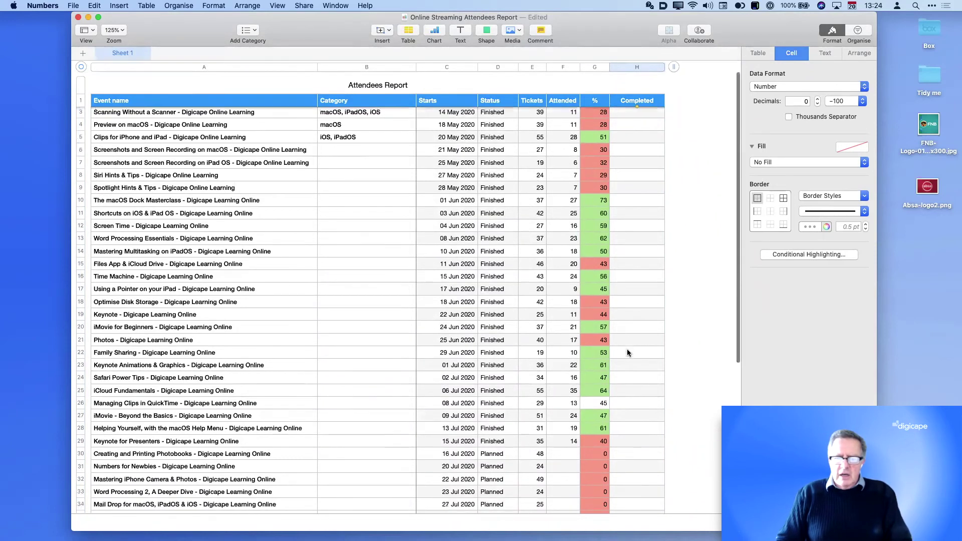
pyautogui.scroll(-8, 627, 349)
pyautogui.keyDown('shift'); pyautogui.click(629, 330); pyautogui.keyUp('shift')
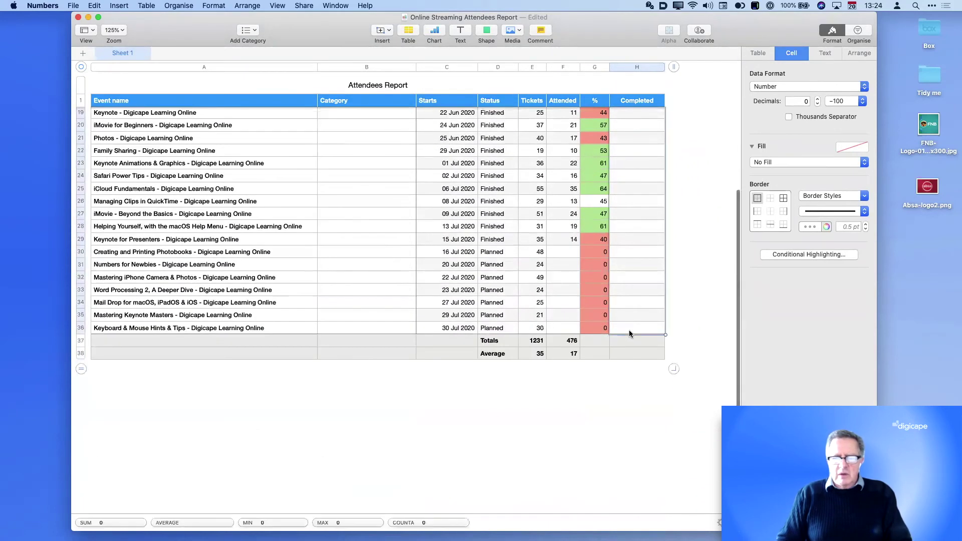
pyautogui.click(786, 87)
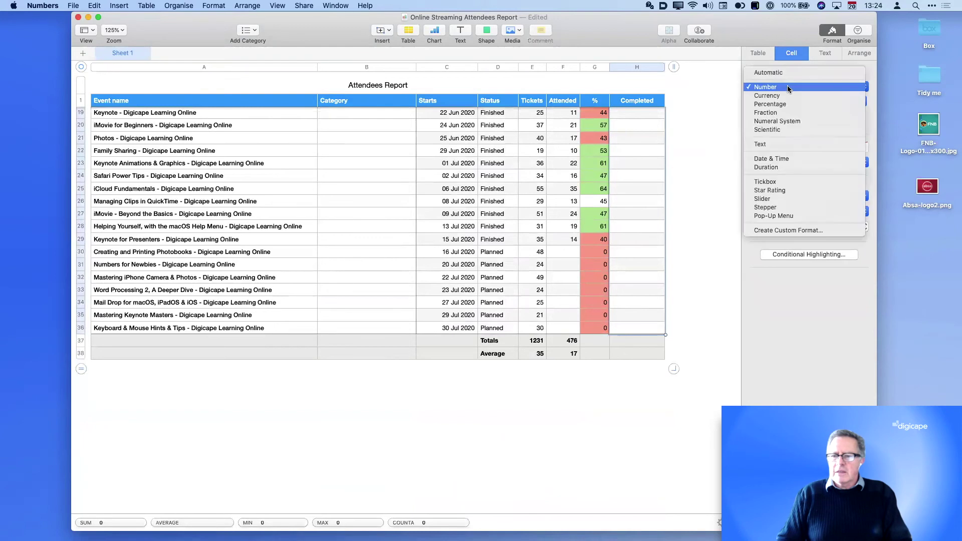
pyautogui.click(784, 182)
# - Tick the Completed boxes for Apple Mail, The macOS Dock Masterclass and Optimise Disk Storage
pyautogui.scroll(10, 705, 170)
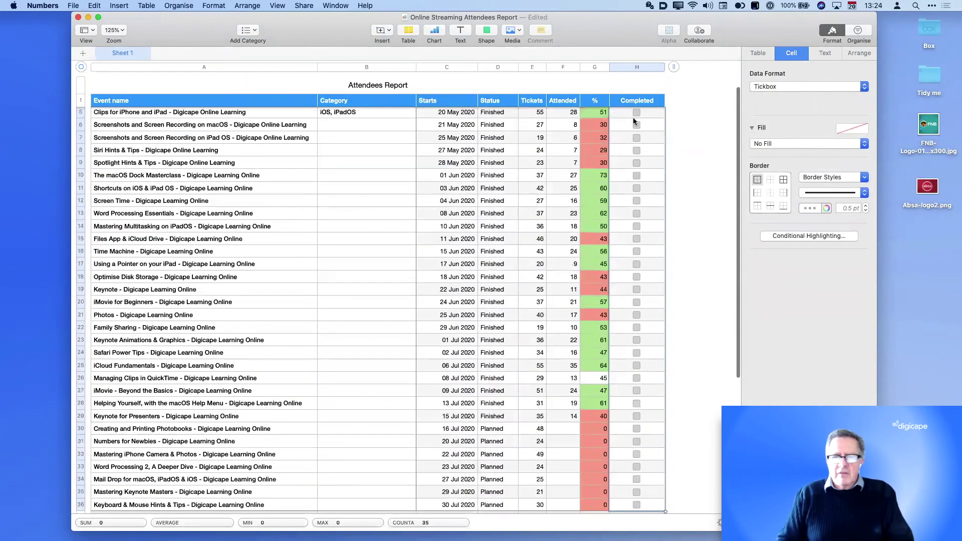
pyautogui.scroll(3, 633, 120)
pyautogui.click(635, 118)
pyautogui.click(637, 220)
pyautogui.click(637, 321)
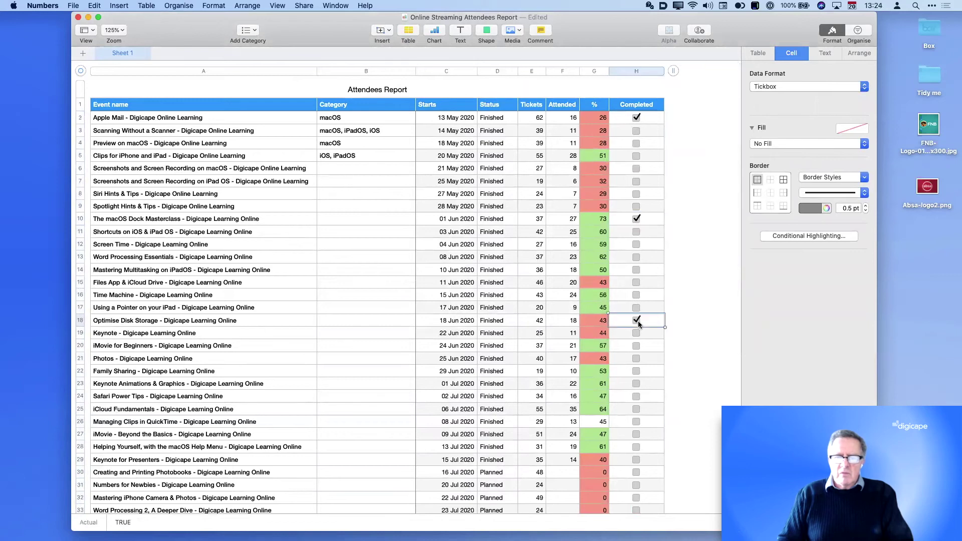
# - Tick the Completed box for the Helping Yourself, with the macOS Help Menu event
pyautogui.click(636, 447)
pyautogui.scroll(-5, 636, 447)
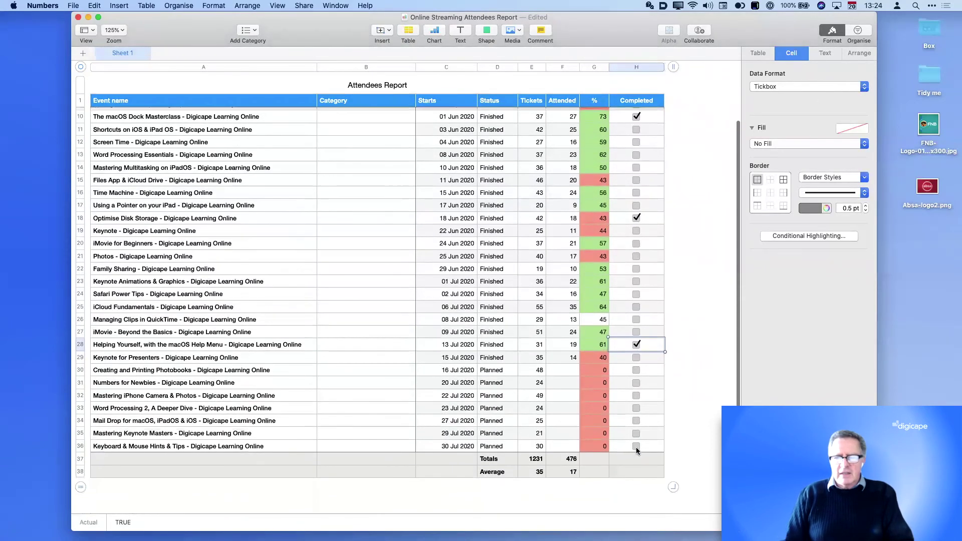
pyautogui.scroll(5, 636, 447)
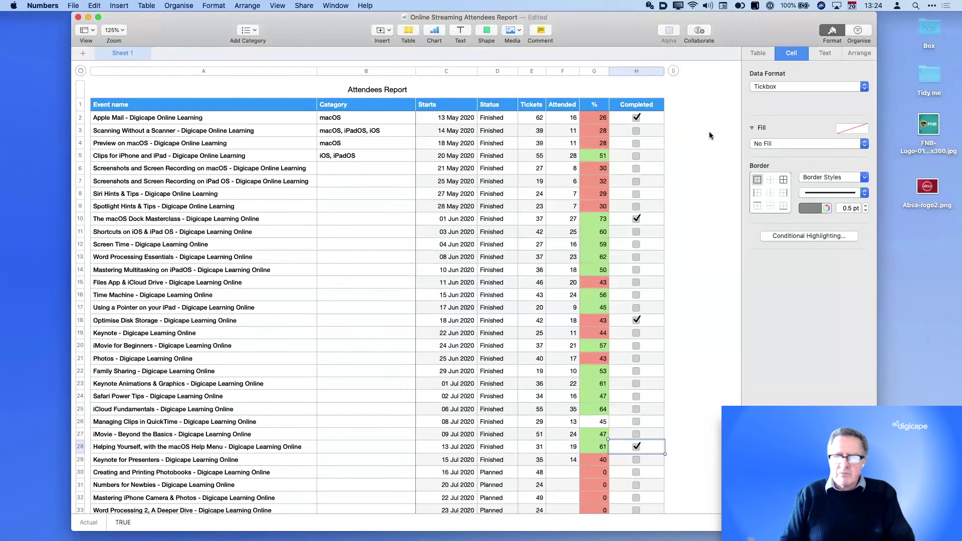
pyautogui.click(658, 71)
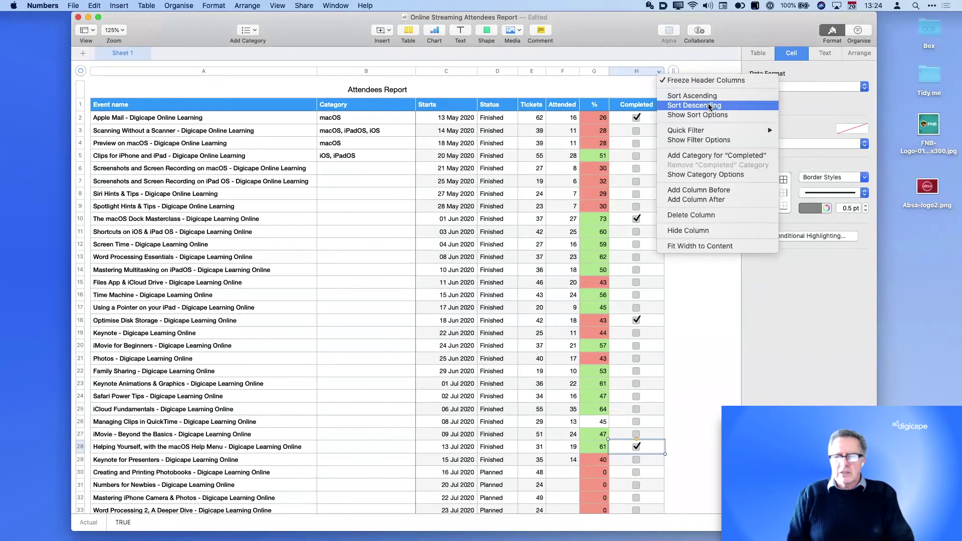
pyautogui.click(703, 70)
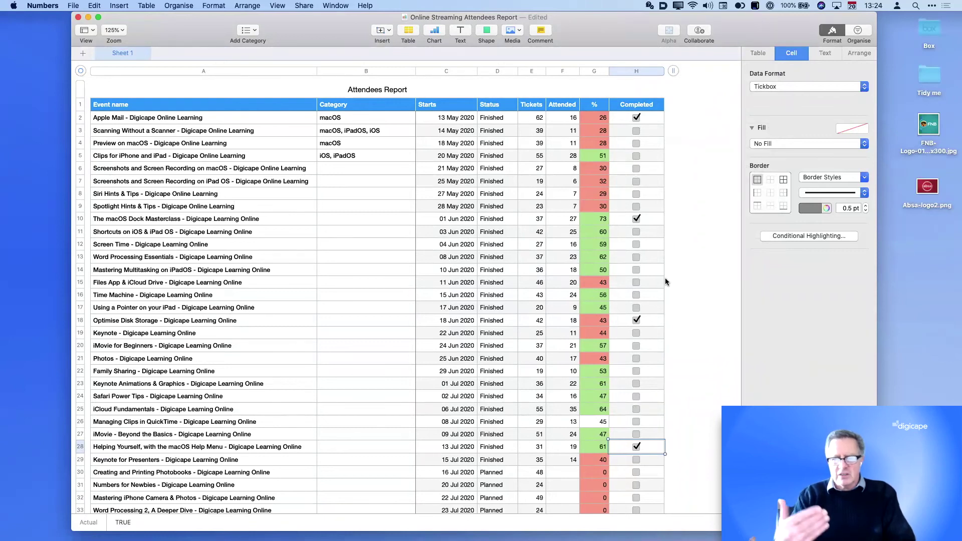
# - Change the data format of Completed cells H2 to H36 to Text and review the column's values
pyautogui.click(650, 122)
pyautogui.scroll(-6, 678, 423)
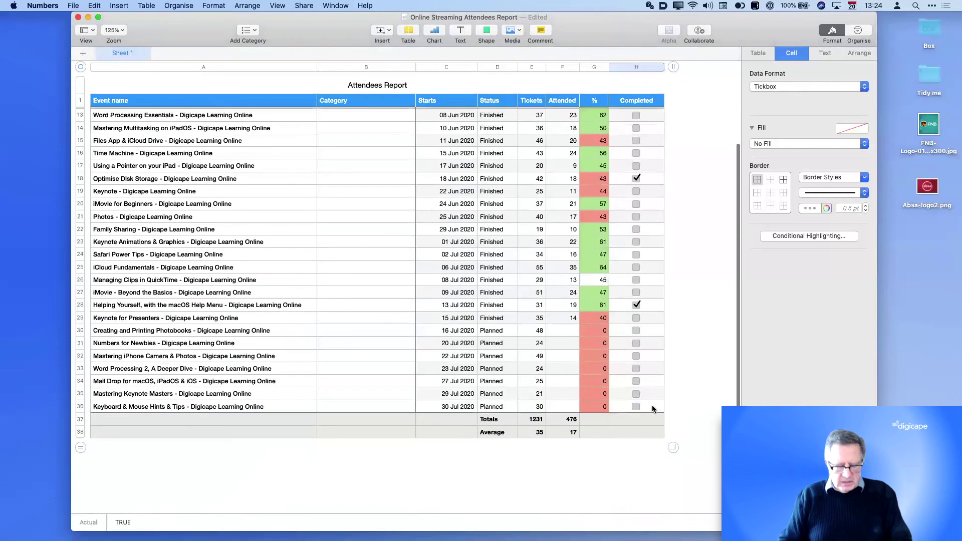
pyautogui.keyDown('shift'); pyautogui.click(651, 405); pyautogui.keyUp('shift')
pyautogui.click(774, 88)
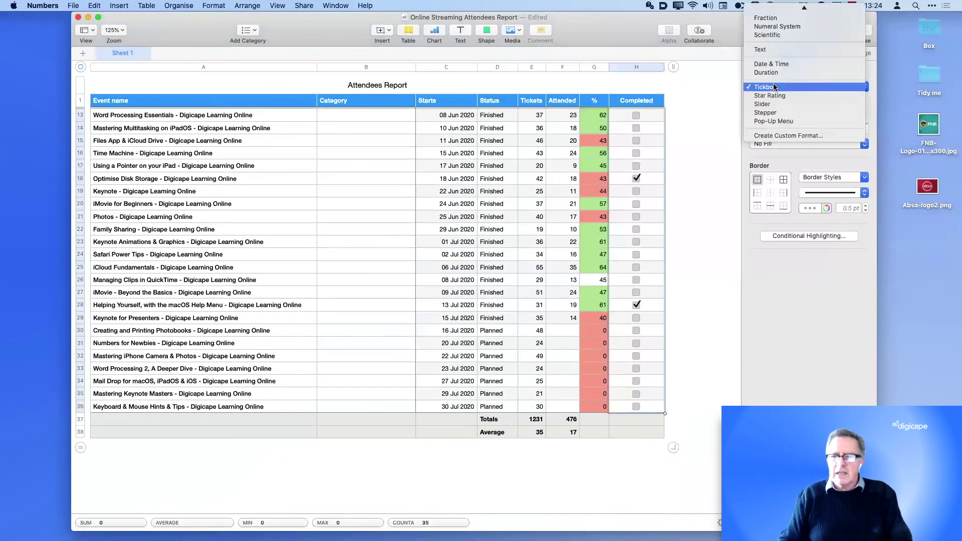
pyautogui.click(704, 151)
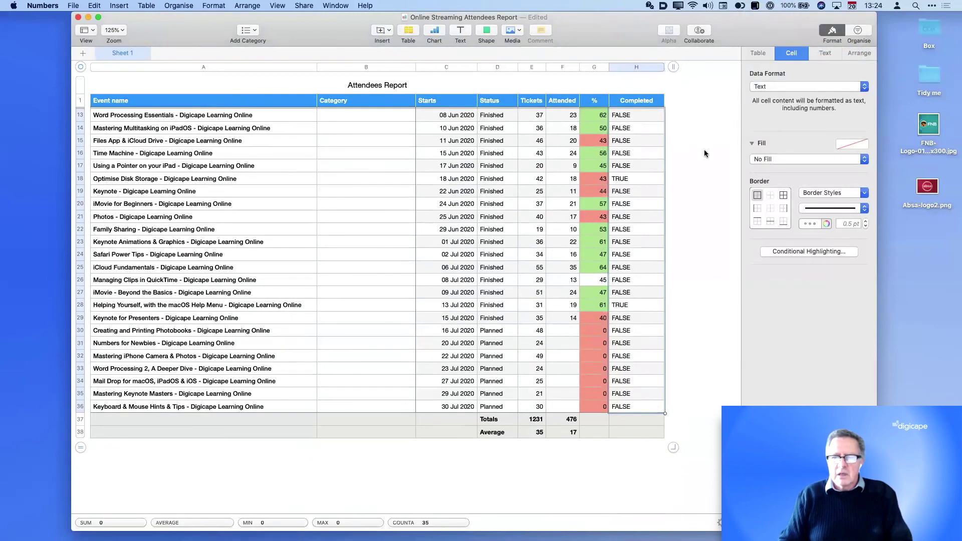
pyautogui.scroll(6, 704, 149)
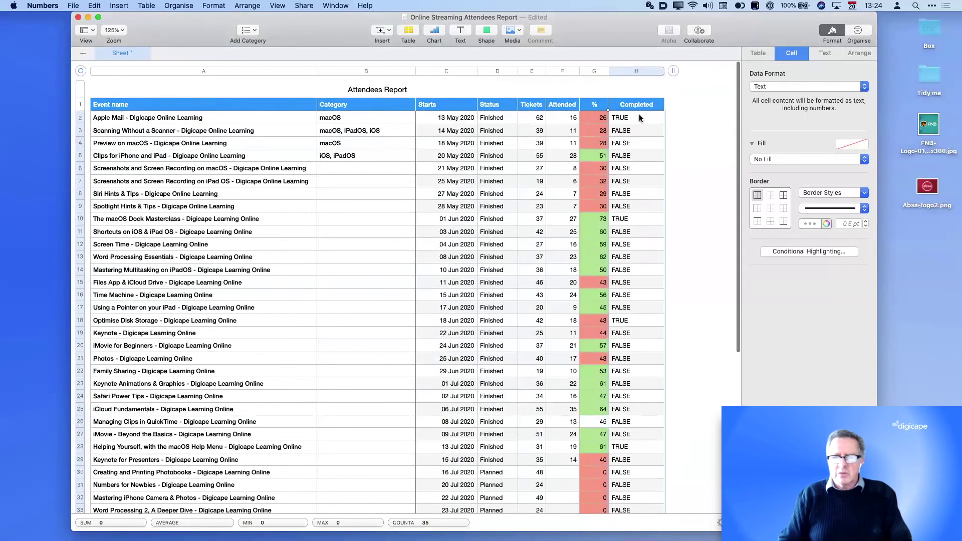
pyautogui.scroll(-1, 636, 474)
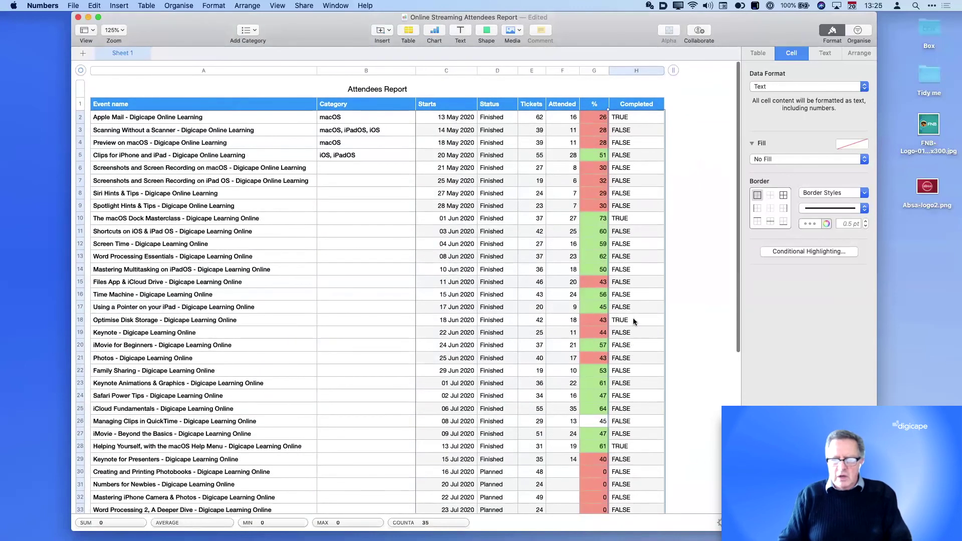
pyautogui.scroll(-5, 638, 498)
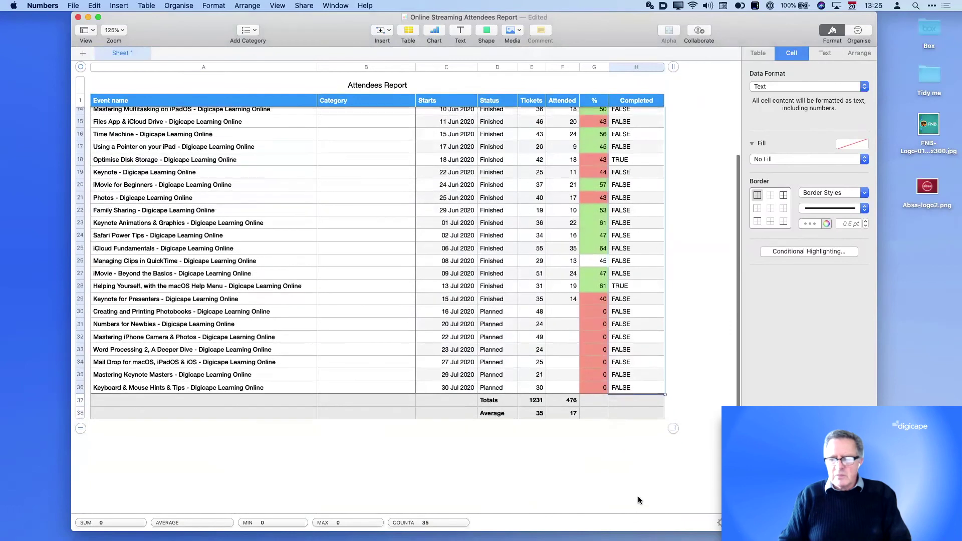
pyautogui.scroll(2, 639, 500)
pyautogui.scroll(2, 638, 496)
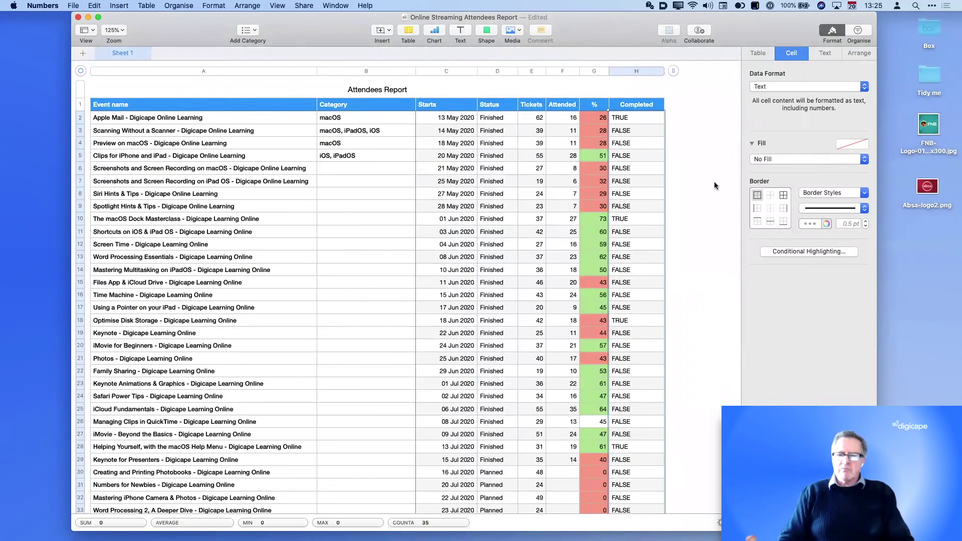
# - Try grouping the table rows into categories by the Completed column, and undo the grouping
pyautogui.click(858, 30)
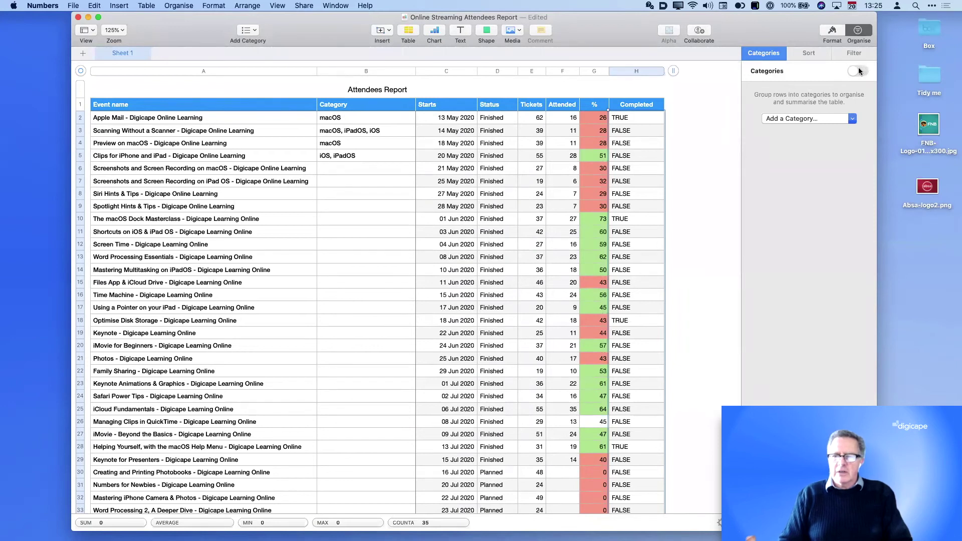
pyautogui.click(825, 117)
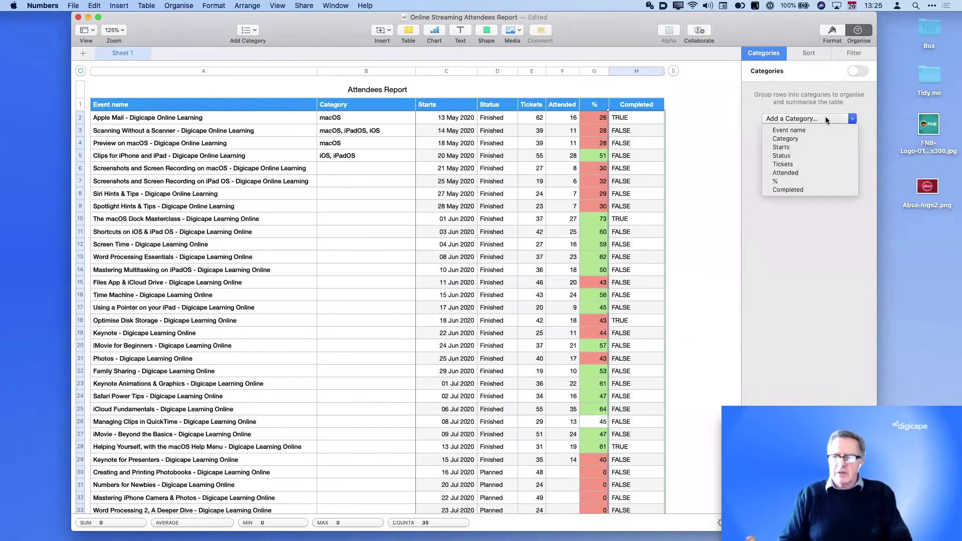
pyautogui.click(797, 190)
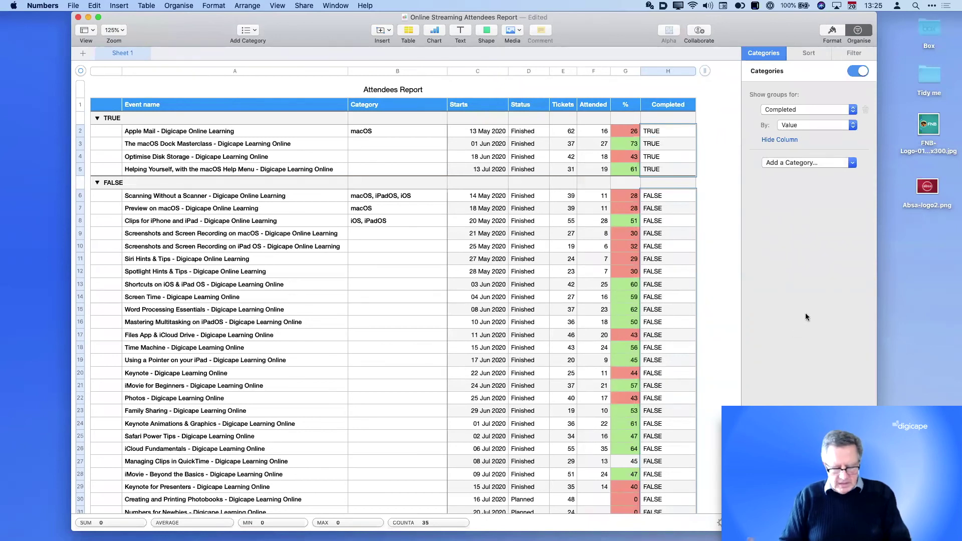
pyautogui.press('super+z')
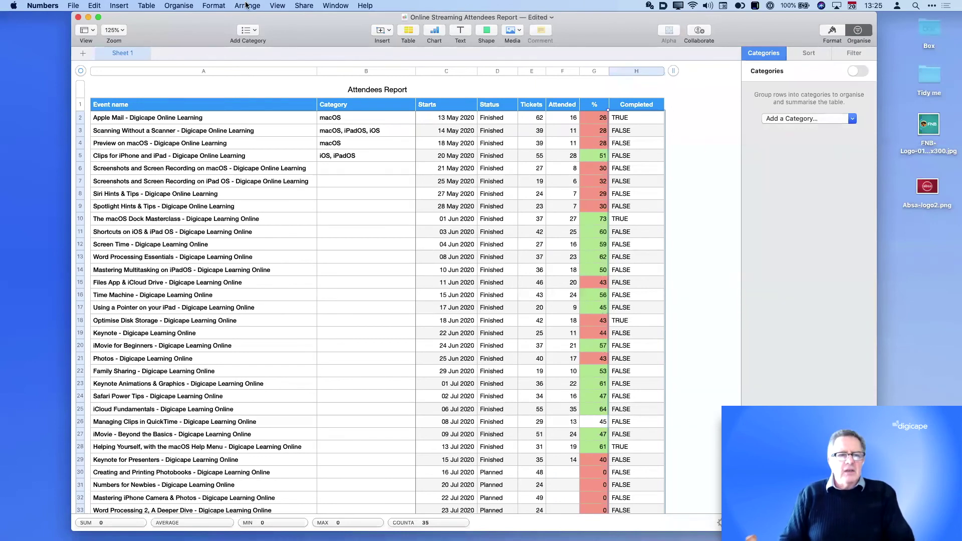
# - Add a conditional highlighting rule giving Completed cells H2 to H36 a Green Fill where the text is True
pyautogui.click(220, 5)
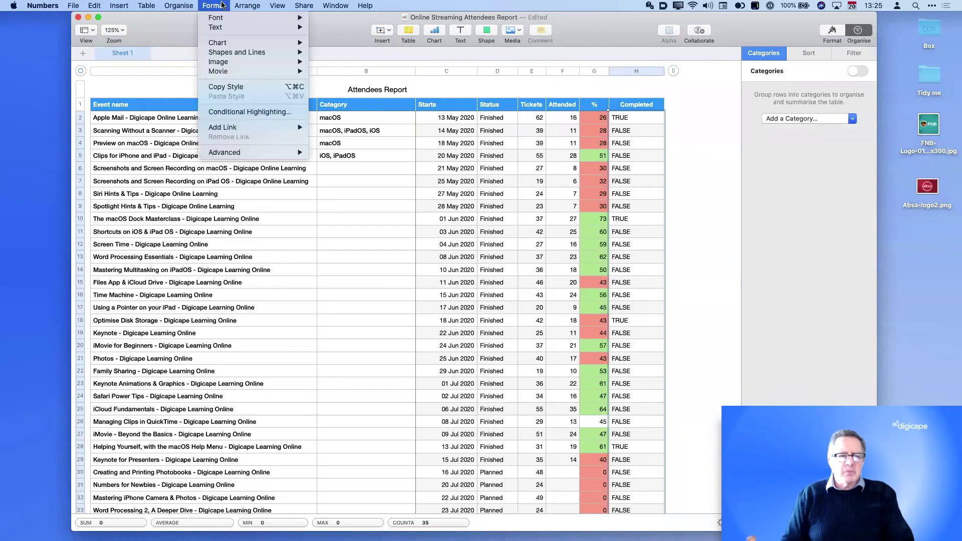
pyautogui.click(235, 111)
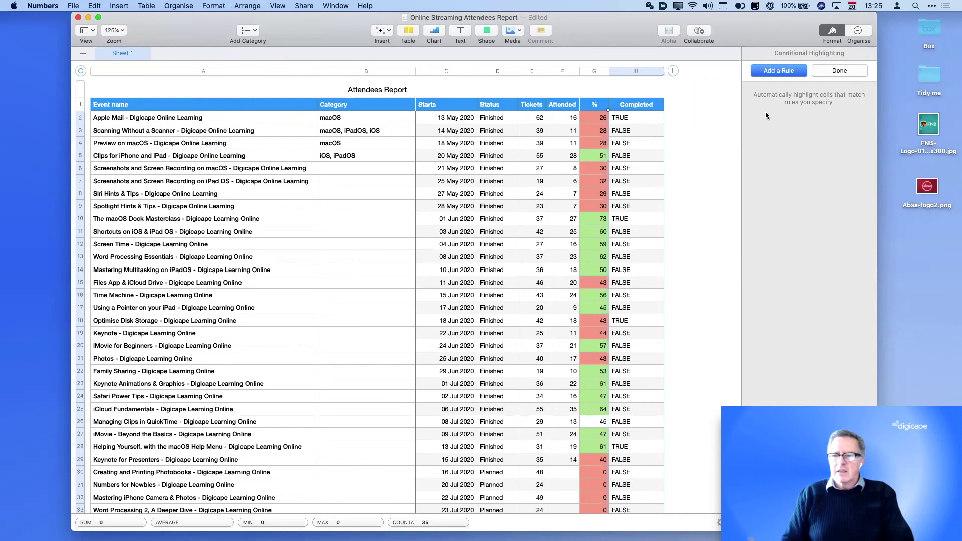
pyautogui.click(785, 73)
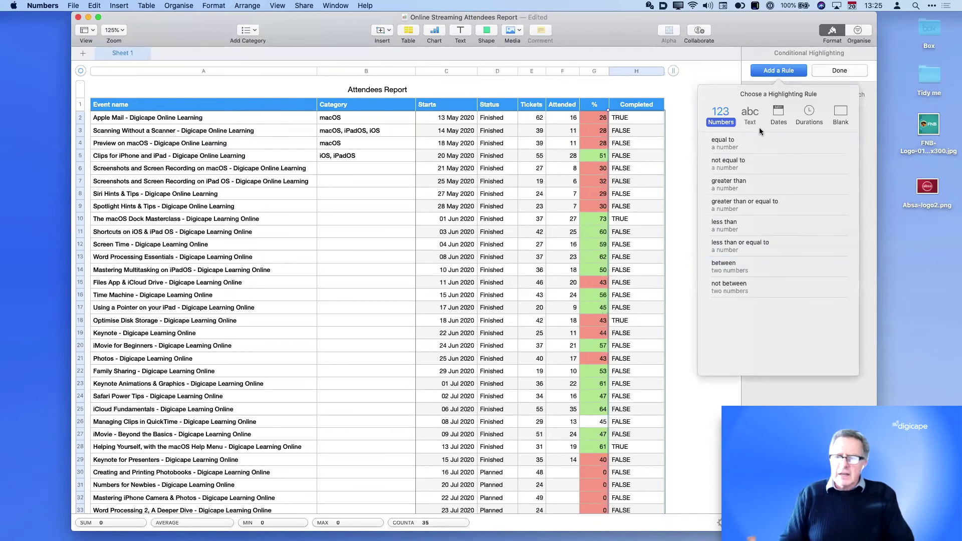
pyautogui.click(750, 115)
pyautogui.click(723, 140)
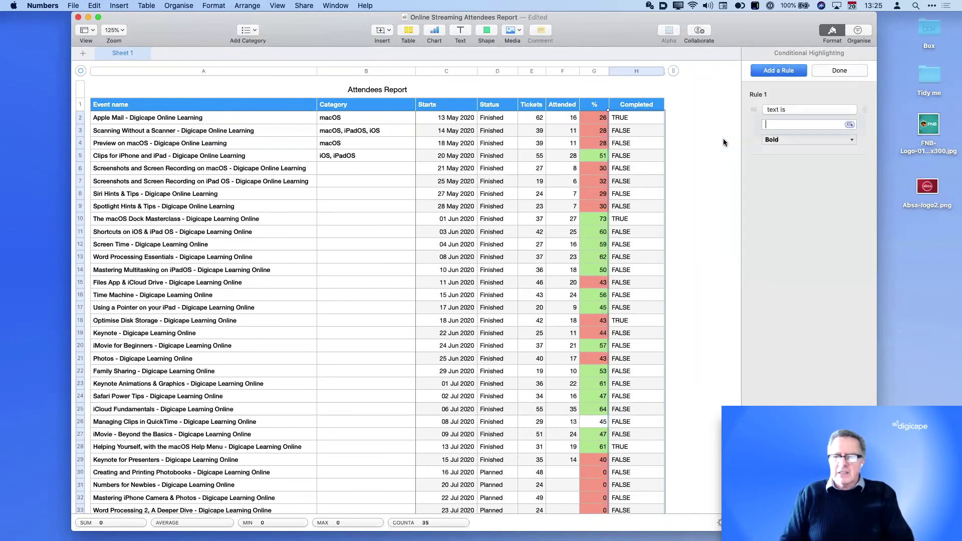
pyautogui.write('True')
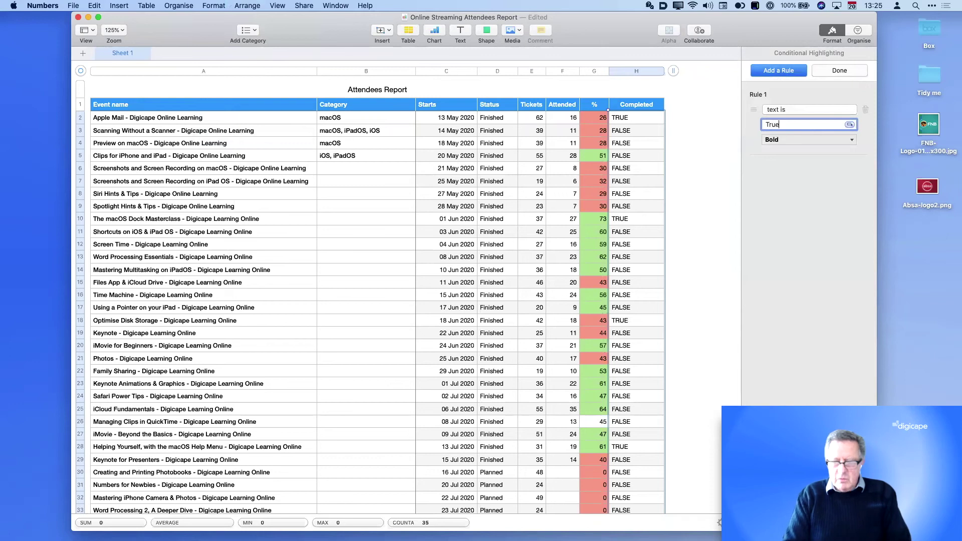
pyautogui.click(782, 141)
pyautogui.scroll(-4, 794, 251)
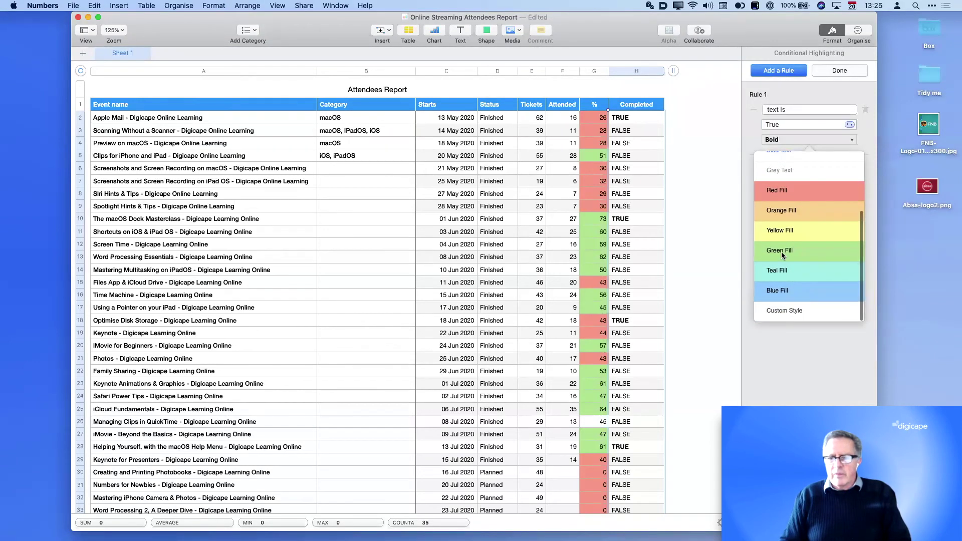
pyautogui.click(782, 253)
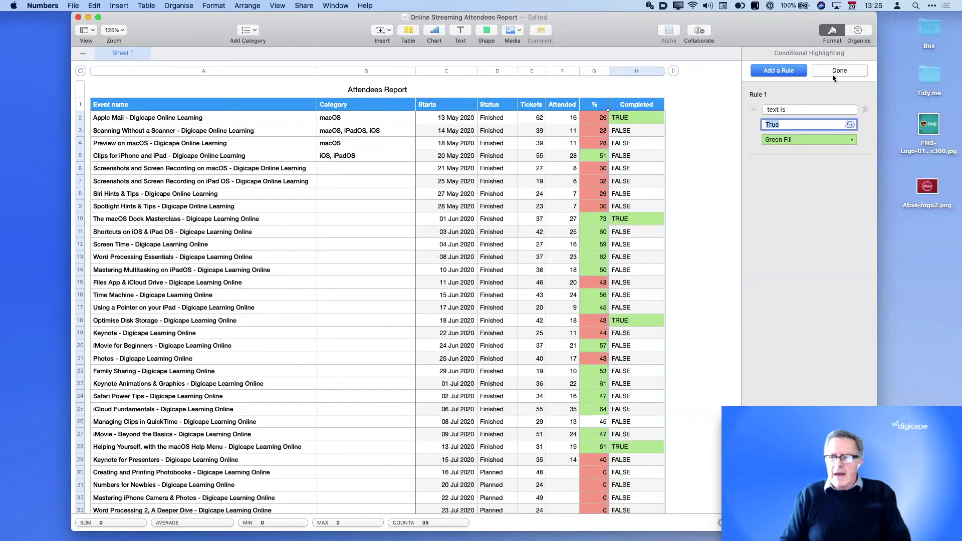
# - Add a second highlighting rule giving the Completed cells a Red Fill where the text is False
pyautogui.click(790, 70)
pyautogui.click(752, 116)
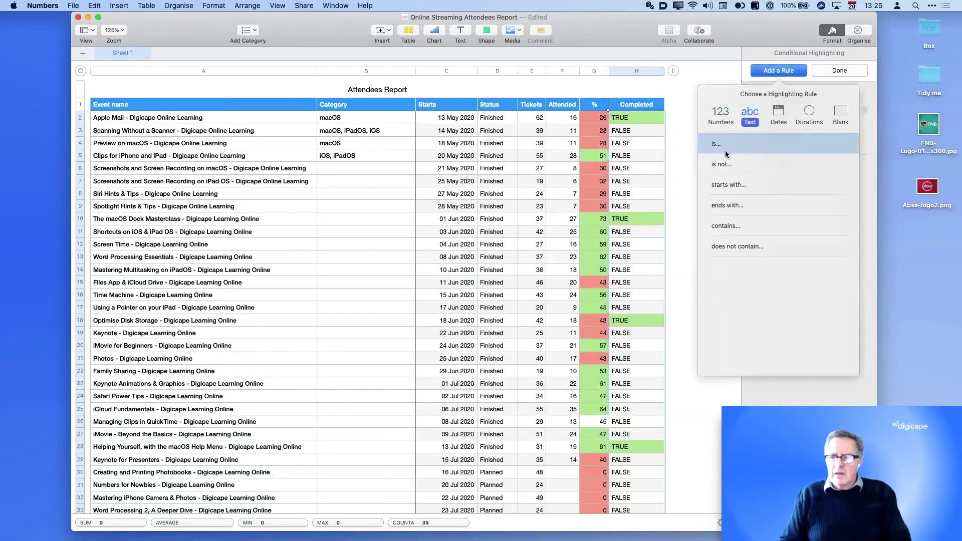
pyautogui.click(716, 145)
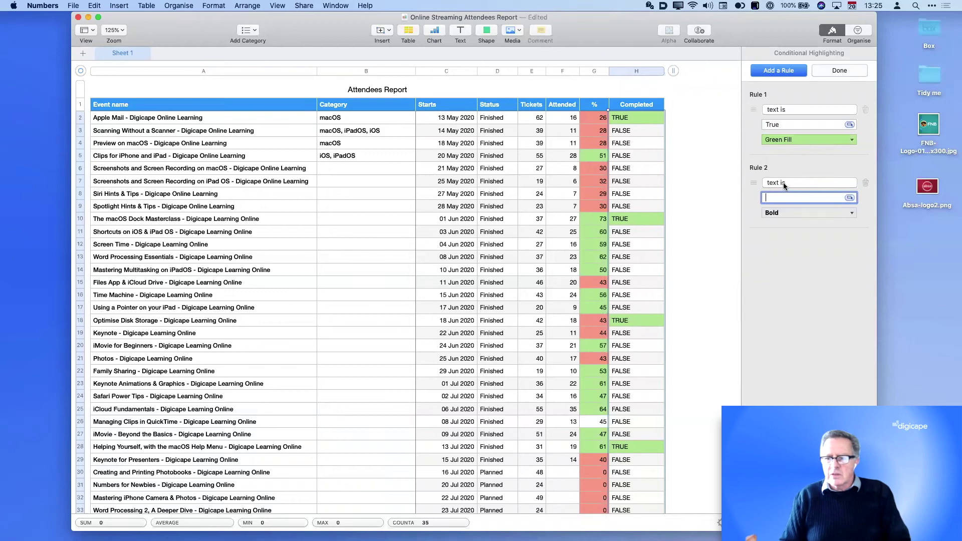
pyautogui.write('F')
pyautogui.write('se')
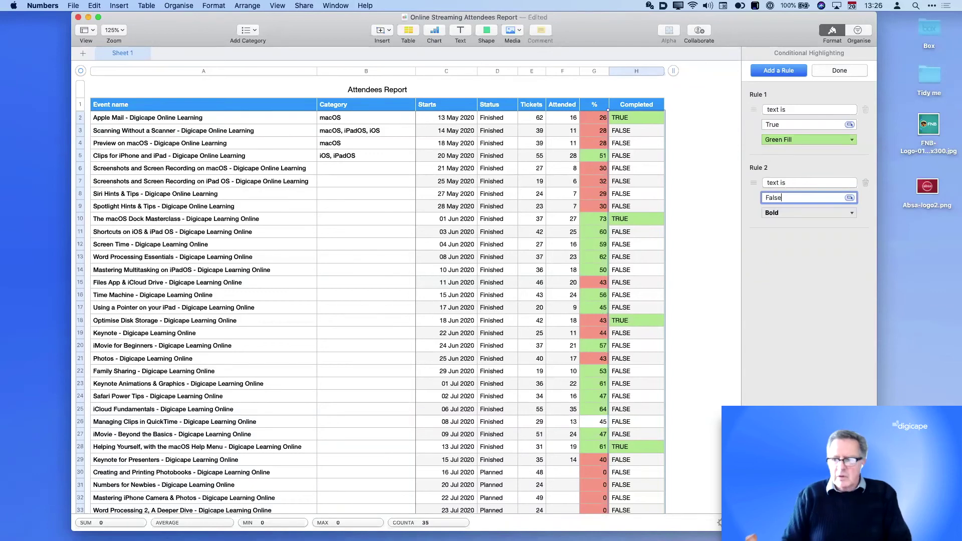
pyautogui.click(801, 209)
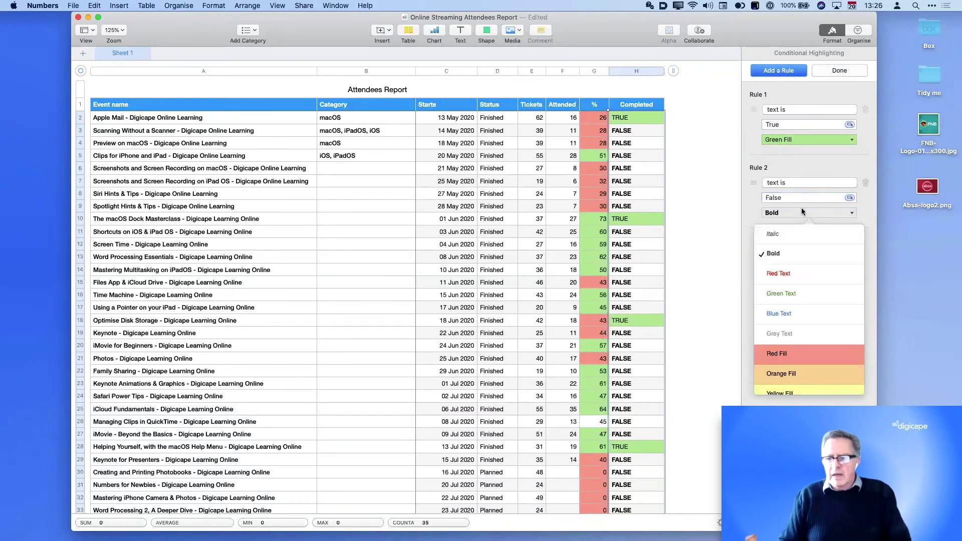
pyautogui.click(796, 356)
pyautogui.click(699, 284)
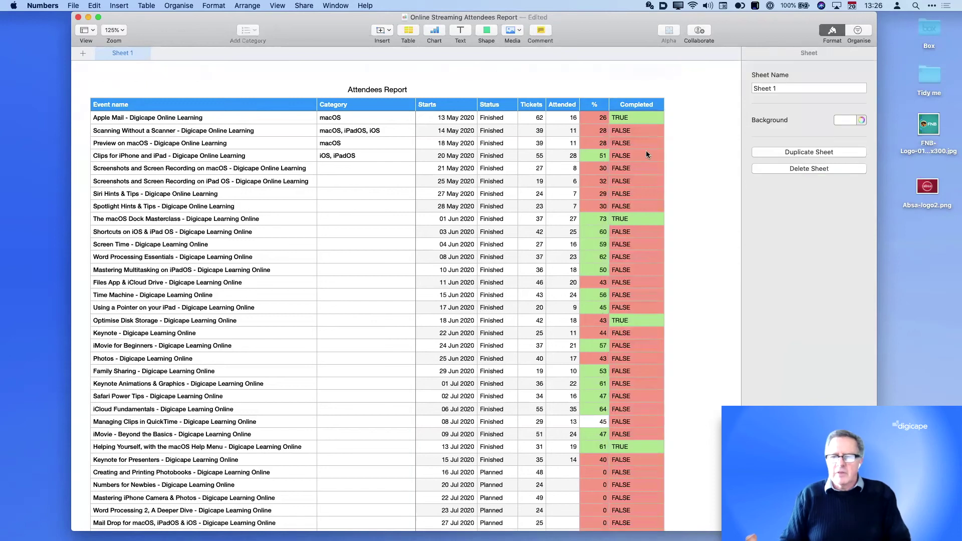
# - Set the Completed value for Clips for iPhone and iPad to True
pyautogui.click(633, 155)
pyautogui.write('True')
pyautogui.press('Return')
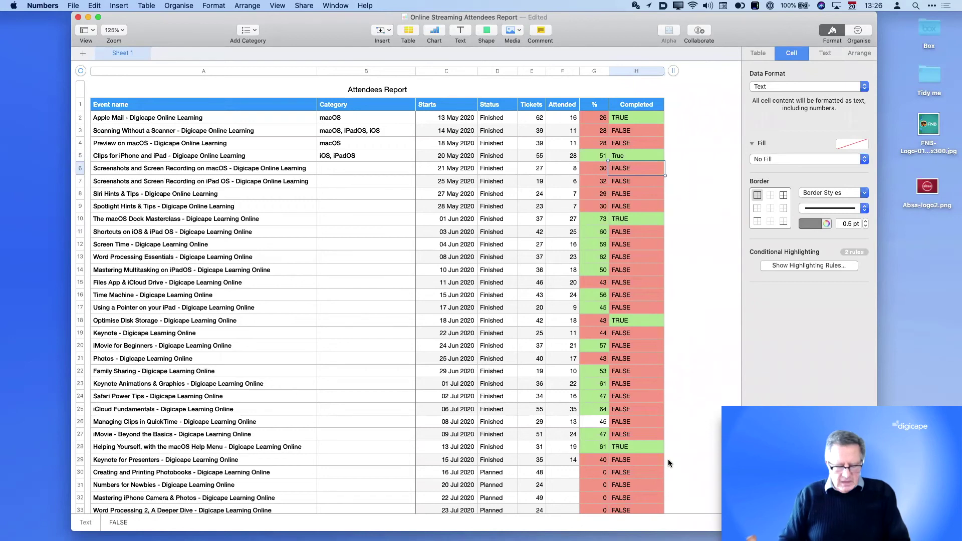
# - Change the data format of the whole Completed column back to Tickbox
pyautogui.press('super+a')
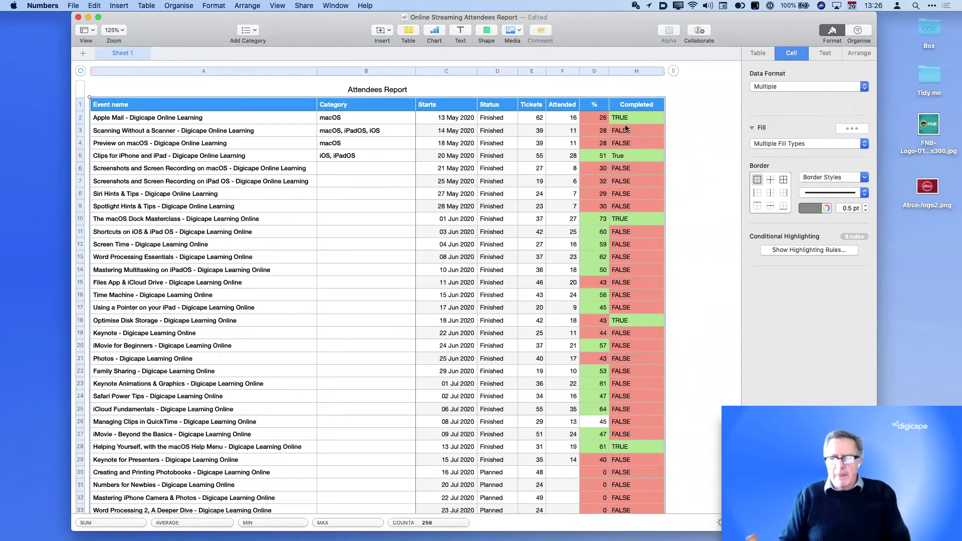
pyautogui.click(625, 70)
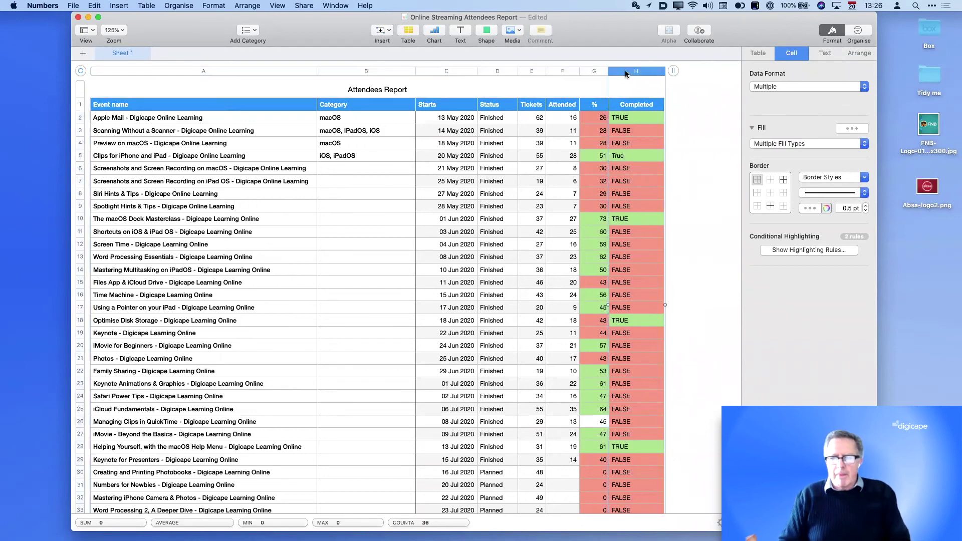
pyautogui.click(764, 89)
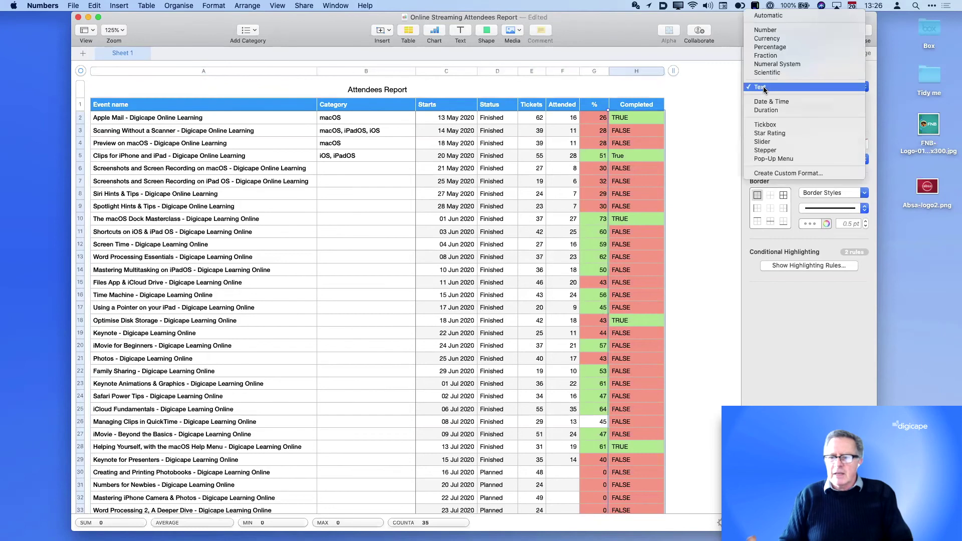
pyautogui.click(767, 126)
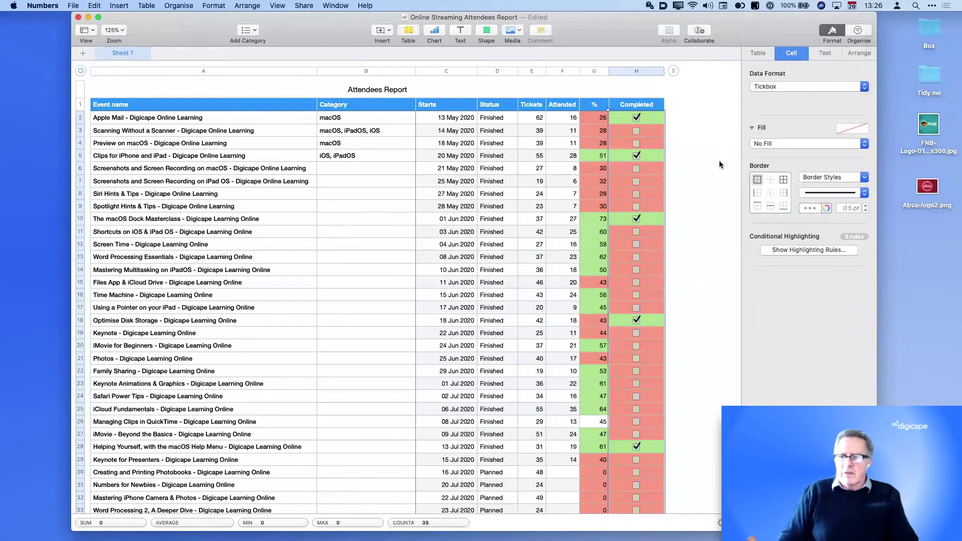
# - Add and enable a filter on the Completed column that shows only rows where the text is False
pyautogui.click(855, 32)
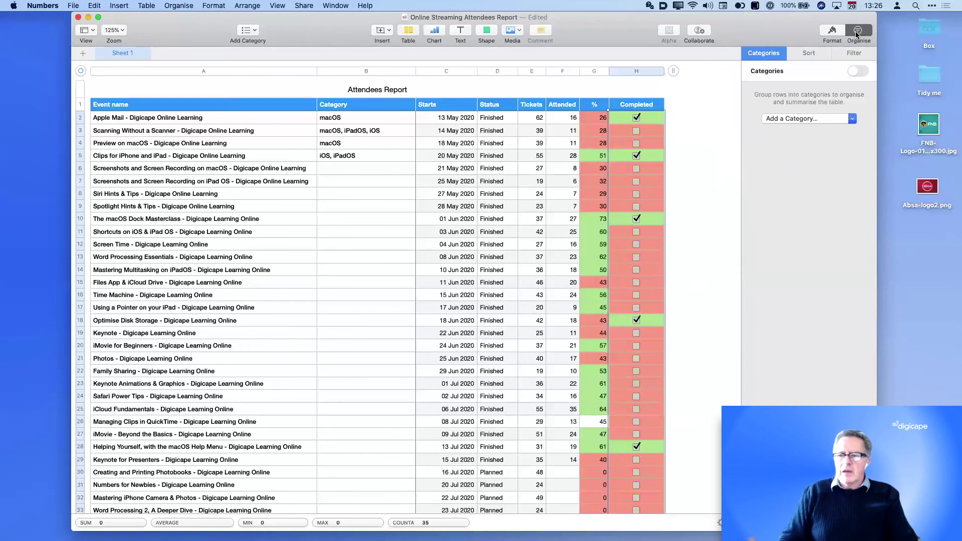
pyautogui.click(848, 56)
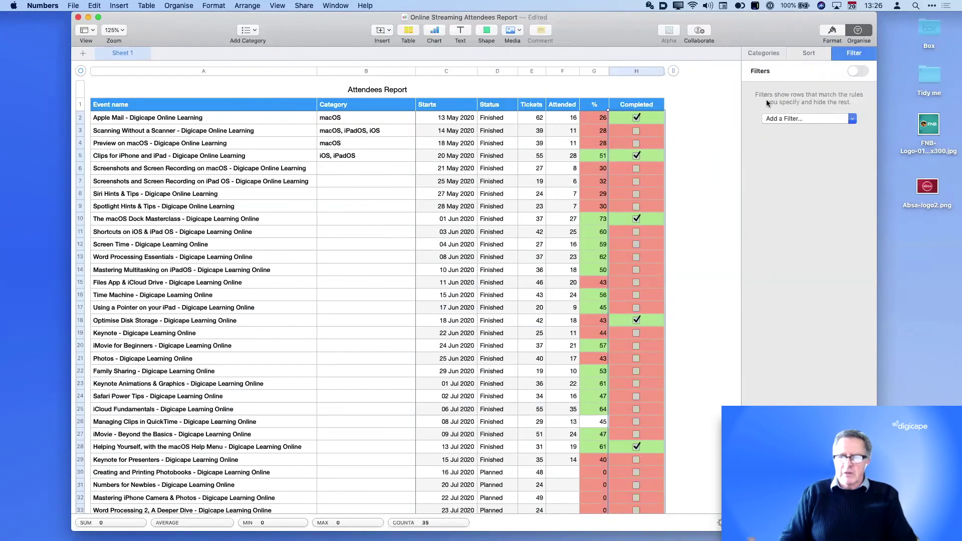
pyautogui.click(830, 120)
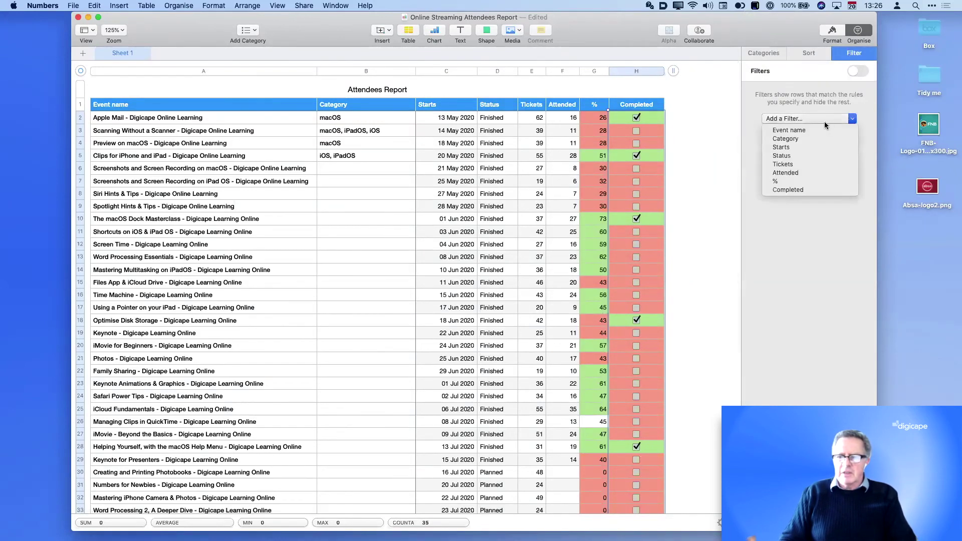
pyautogui.click(800, 192)
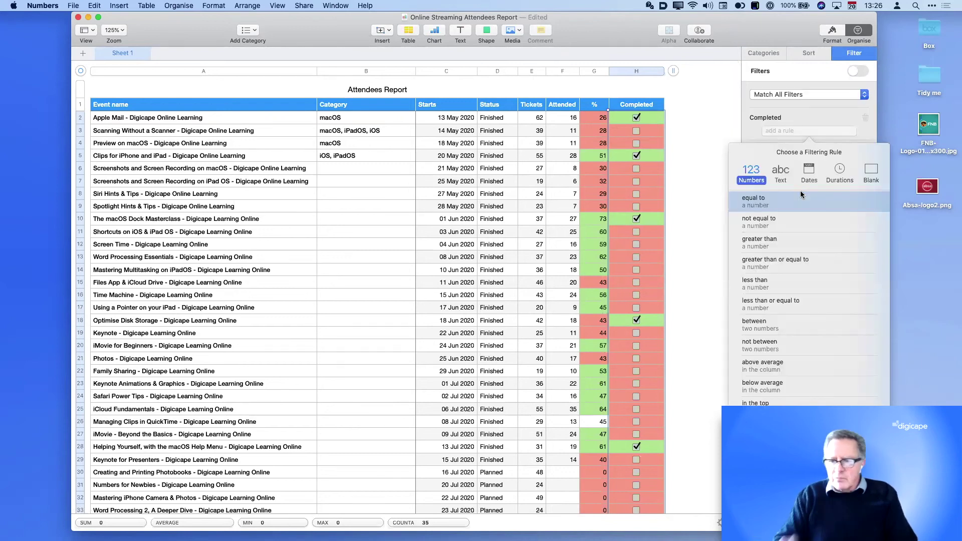
pyautogui.click(781, 172)
pyautogui.click(746, 203)
pyautogui.write('Fa')
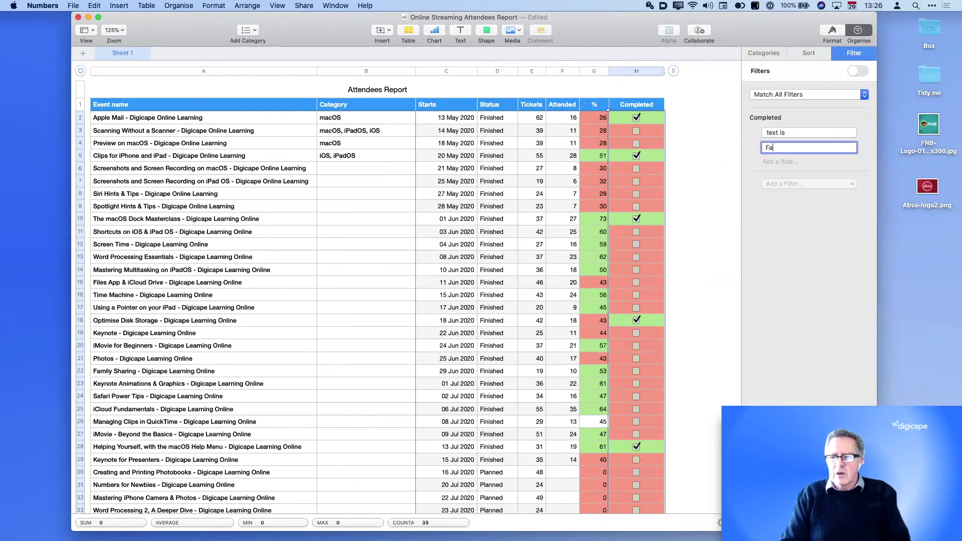
pyautogui.write('lse')
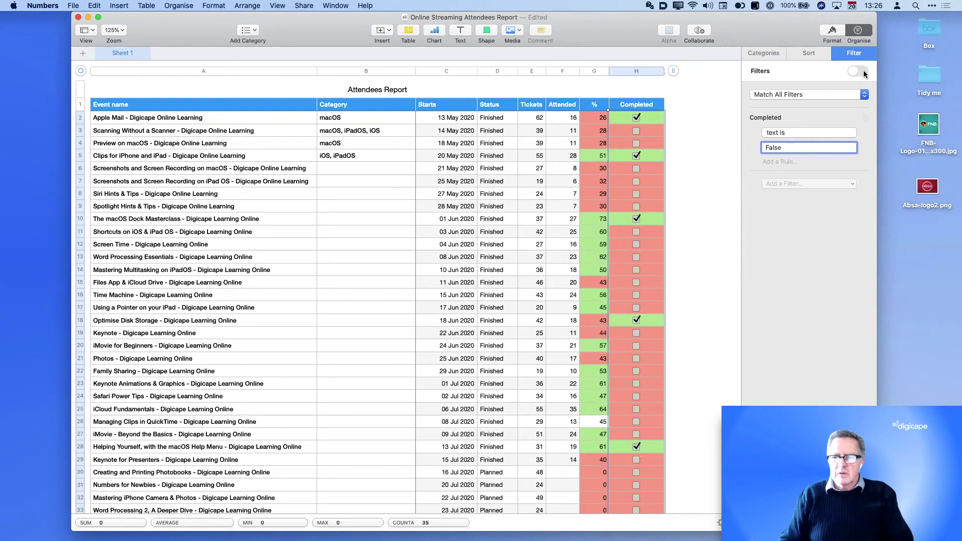
pyautogui.press('Return')
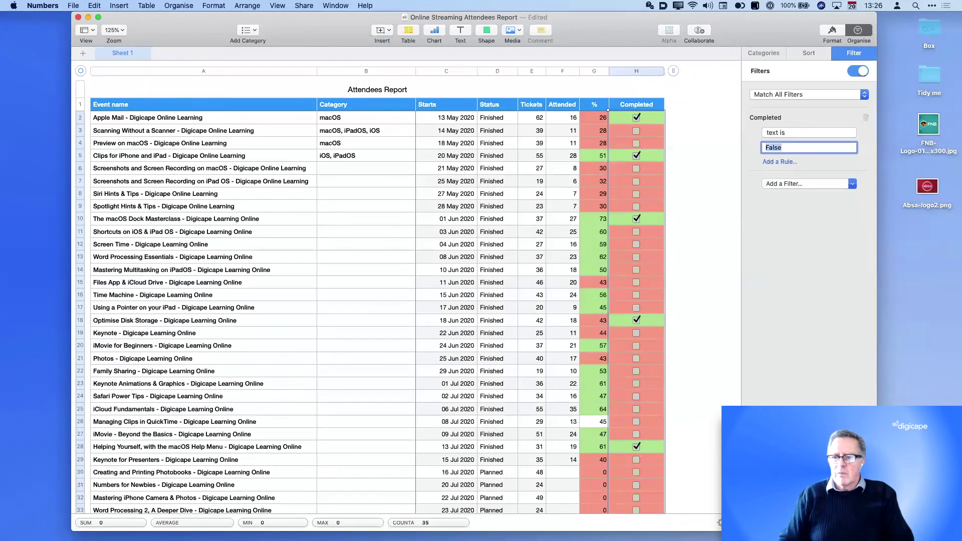
pyautogui.scroll(-2, 621, 416)
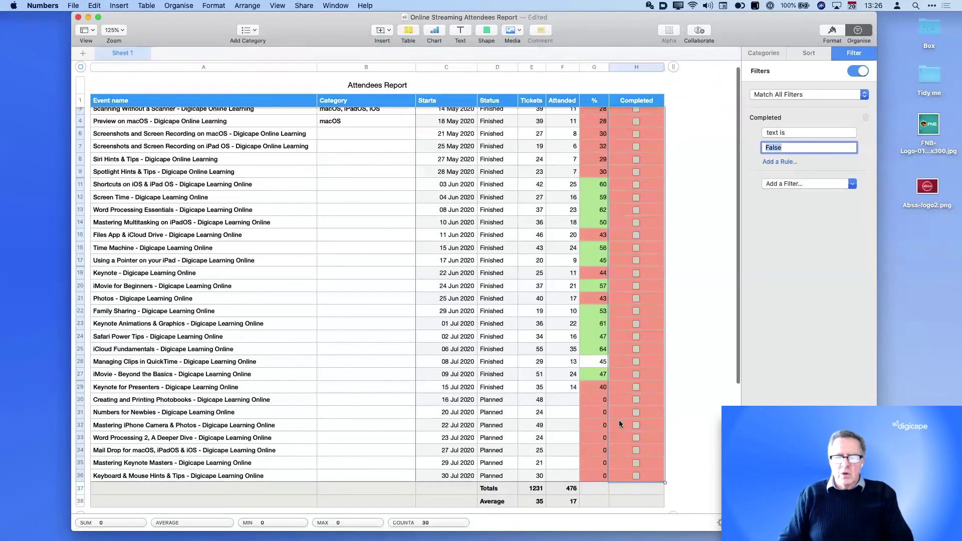
pyautogui.scroll(2, 620, 424)
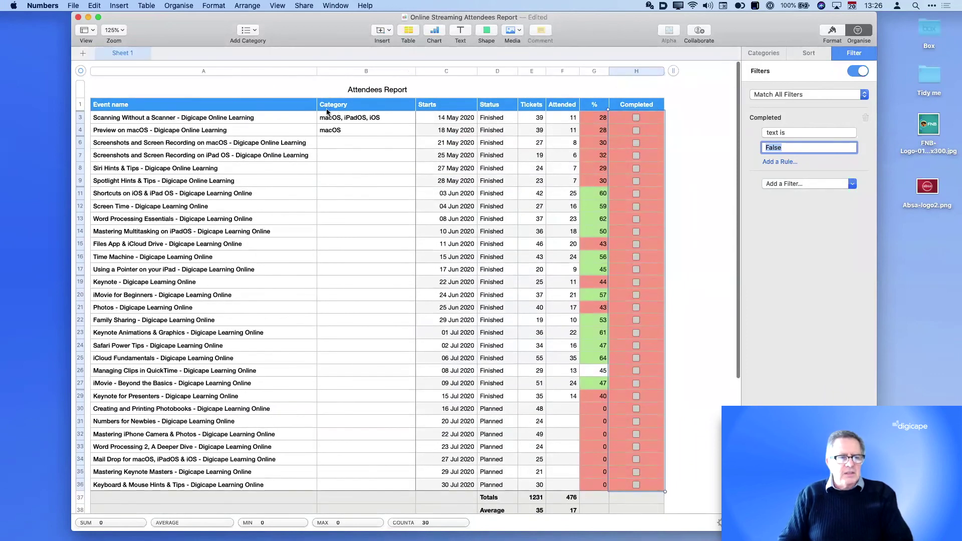
# - Tick Completed for Scanning Without a Scanner, Preview on macOS, Using a Pointer on your iPad, iMovie for Beginners and Family Sharing
pyautogui.click(636, 117)
pyautogui.click(635, 119)
pyautogui.click(637, 244)
pyautogui.click(637, 257)
pyautogui.click(637, 270)
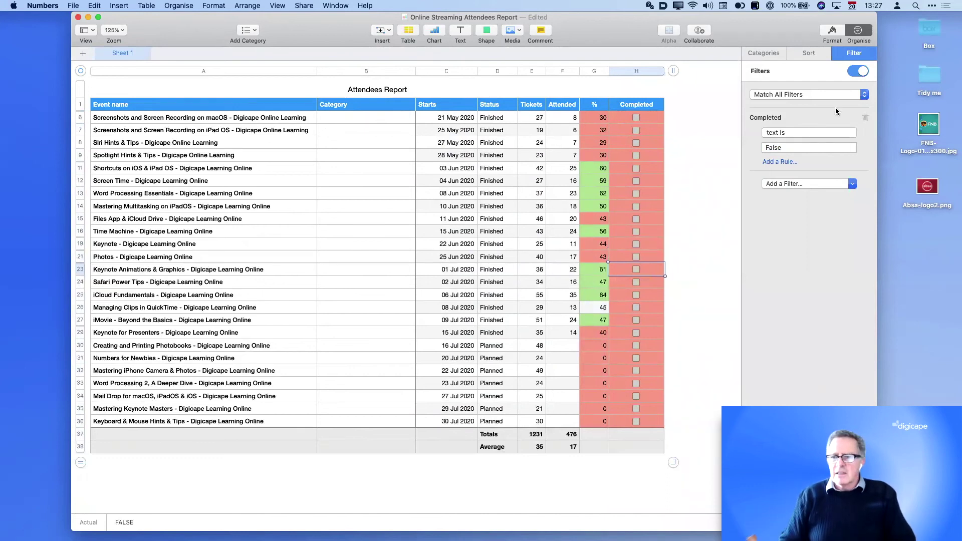
# - Turn the filter off and look through the Completed ticks across the full table
pyautogui.click(857, 72)
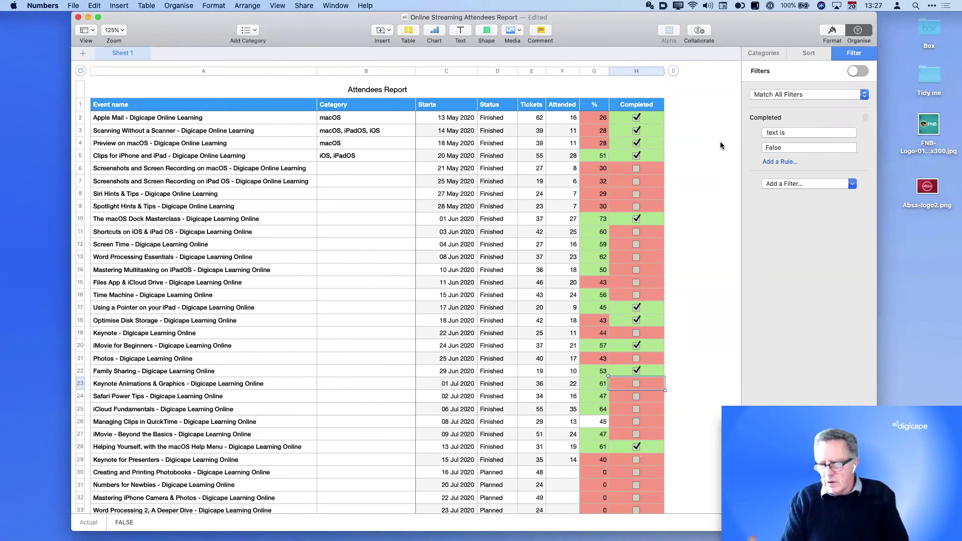
pyautogui.scroll(-6, 720, 142)
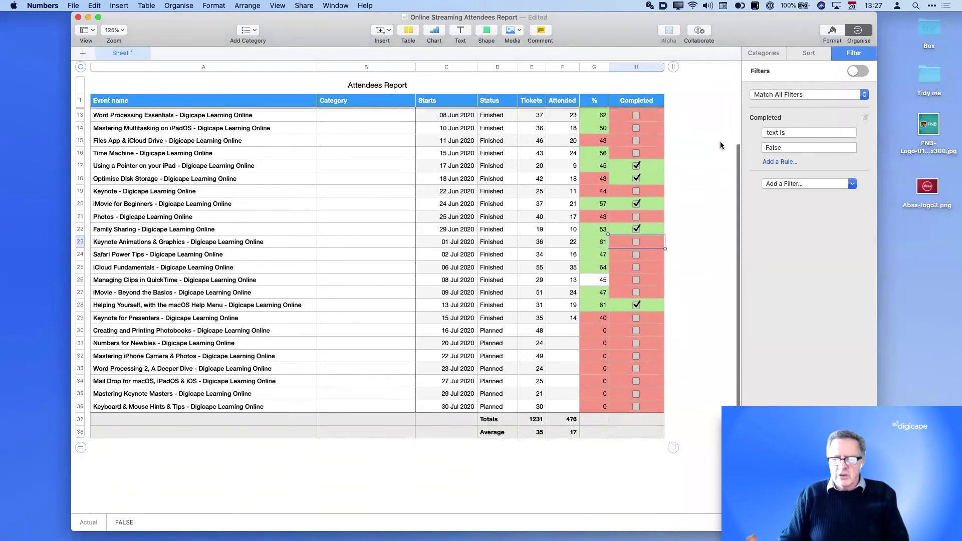
pyautogui.scroll(2, 722, 145)
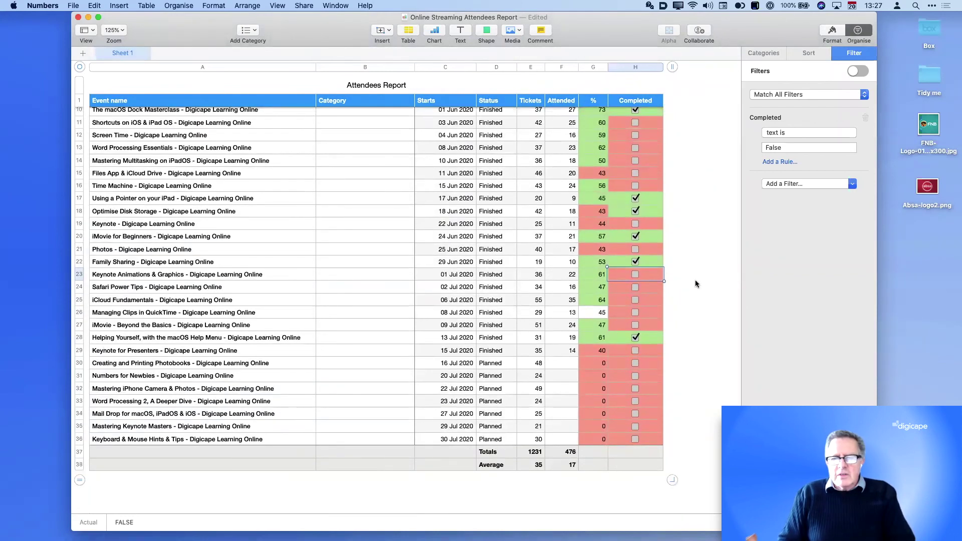
pyautogui.scroll(-1, 696, 281)
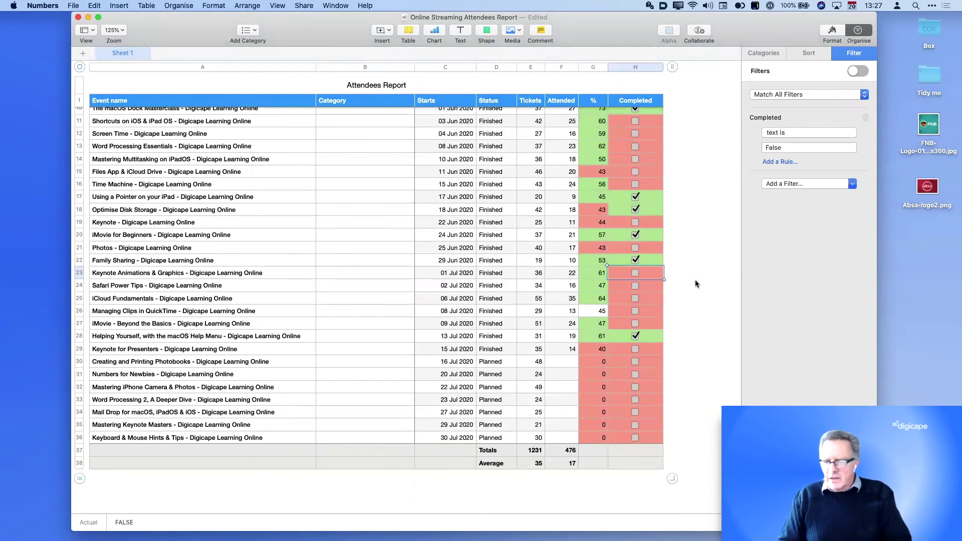
pyautogui.scroll(3, 695, 283)
pyautogui.scroll(3, 695, 280)
pyautogui.scroll(-5, 696, 280)
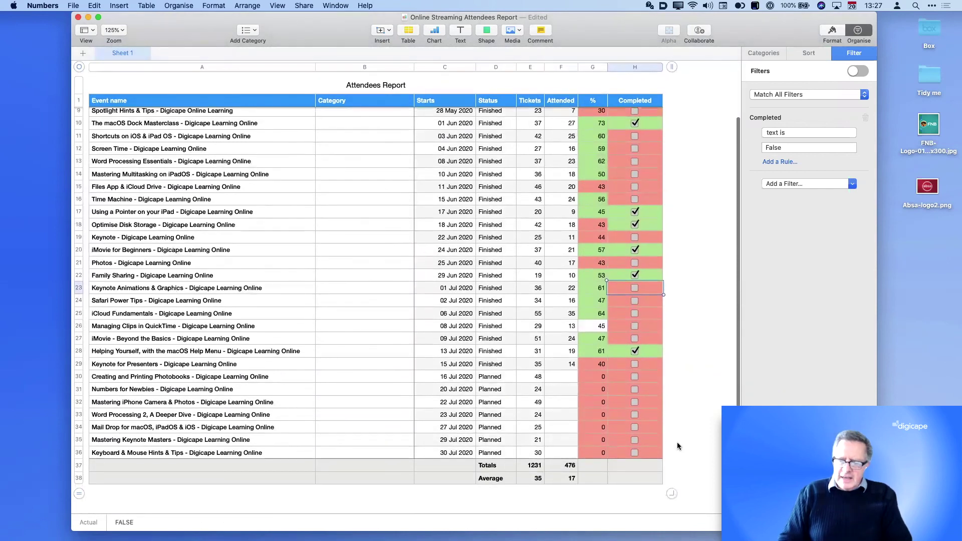
# - Start a formula in the Totals row cell of the Completed column, H37
pyautogui.click(632, 466)
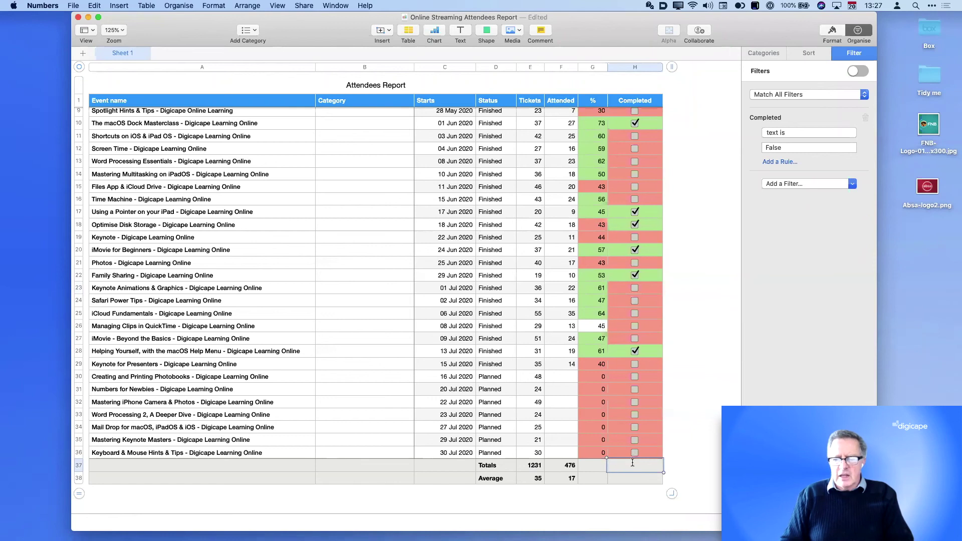
pyautogui.scroll(5, 631, 340)
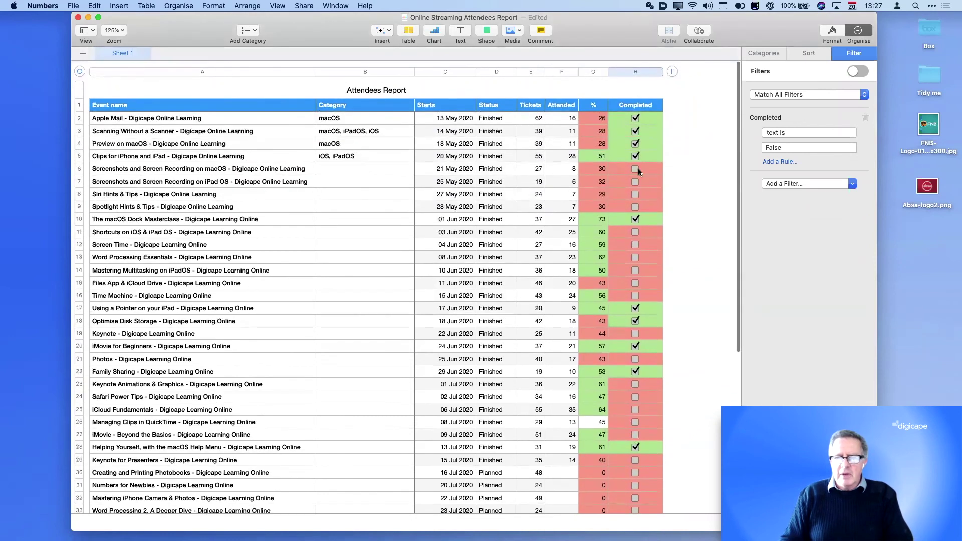
pyautogui.scroll(-5, 632, 435)
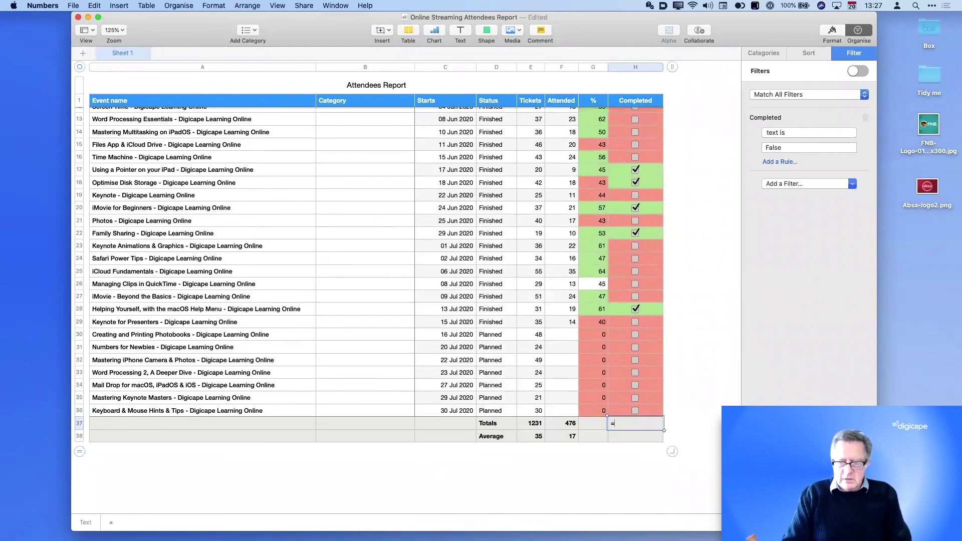
pyautogui.write('=')
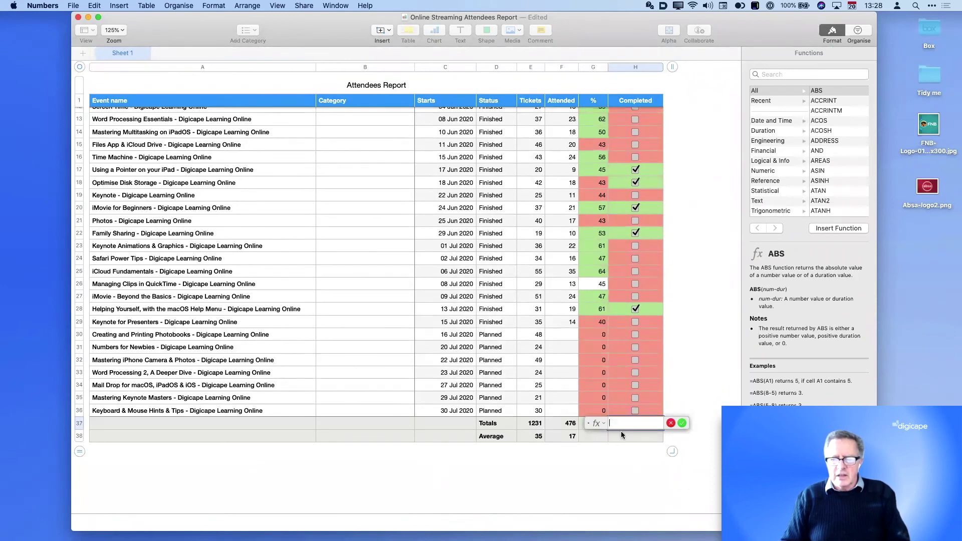
pyautogui.scroll(-1, 790, 145)
pyautogui.scroll(1, 790, 145)
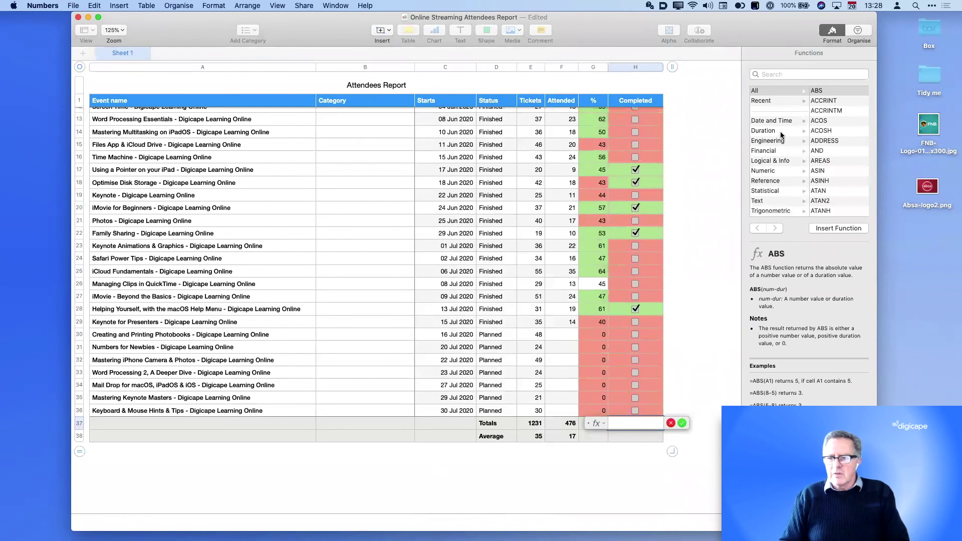
# - Search the function list for count and read the COUNTIF description
pyautogui.click(774, 161)
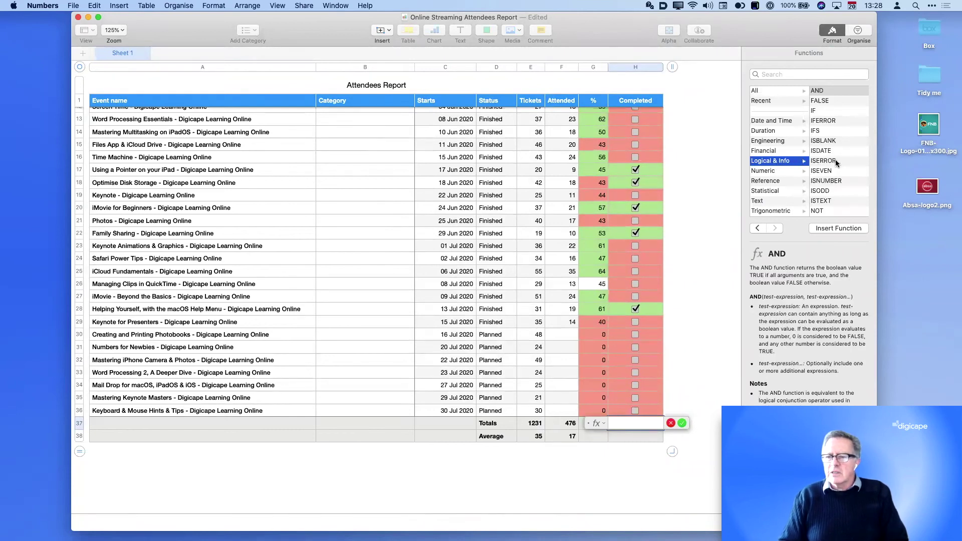
pyautogui.click(776, 74)
pyautogui.write('count')
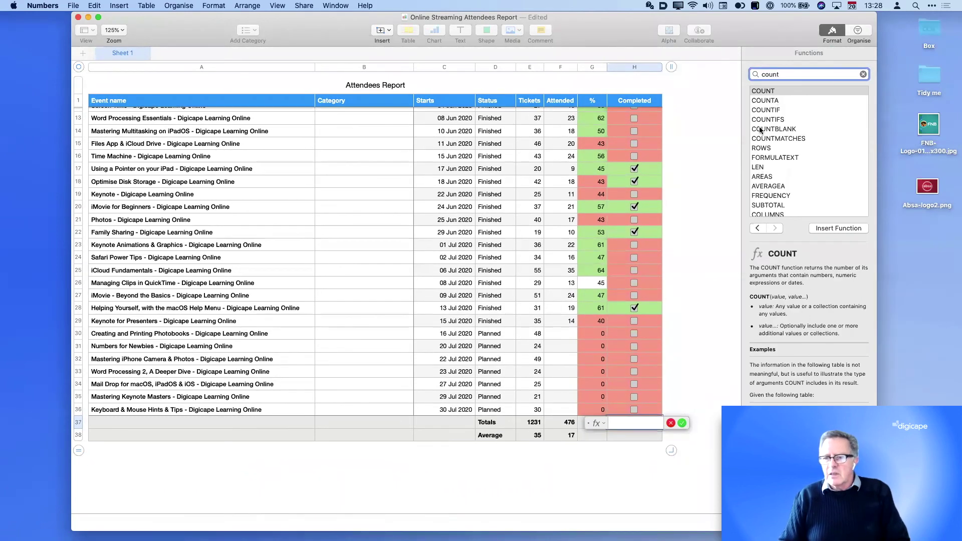
pyautogui.click(763, 110)
pyautogui.scroll(-4, 779, 301)
pyautogui.scroll(3, 778, 301)
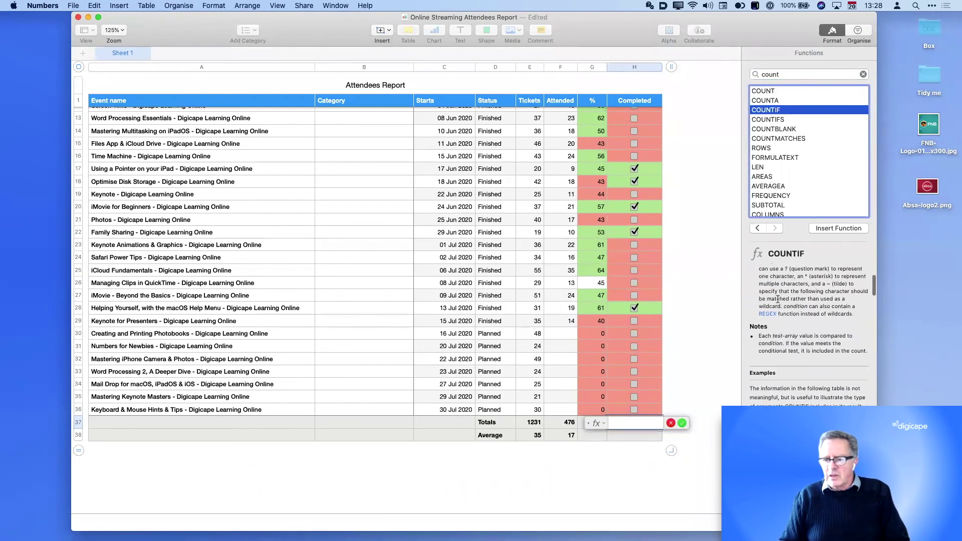
# - Insert the COUNTIF function into the H37 formula and move the formula editor clear of the table
pyautogui.click(649, 424)
pyautogui.write('COUNT')
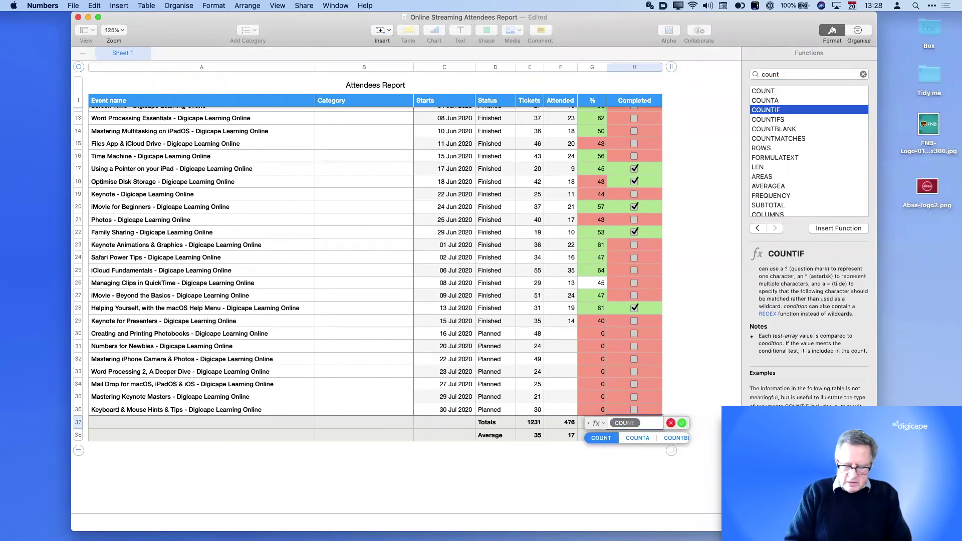
pyautogui.press('Right')
pyautogui.press('Right')
pyautogui.press('Right')
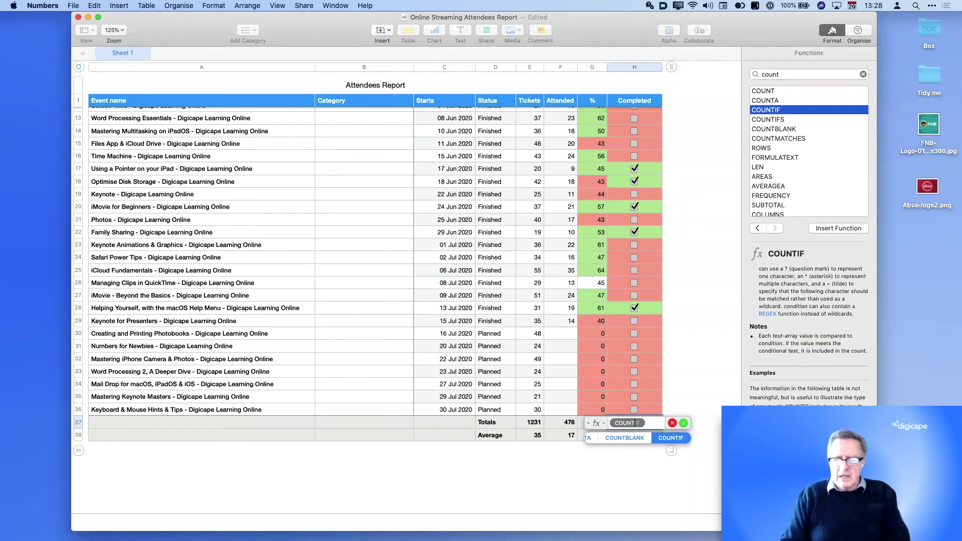
pyautogui.press('Return')
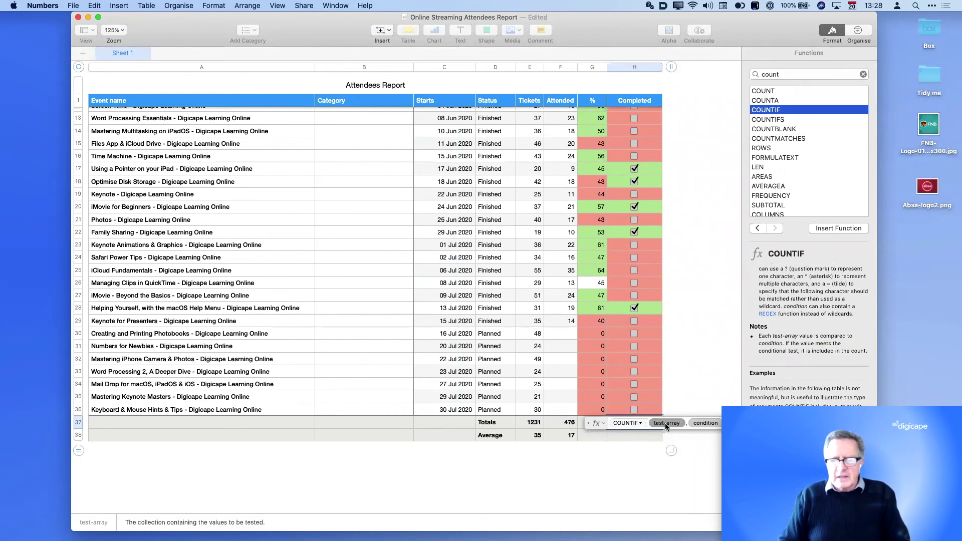
pyautogui.moveTo(597, 423); pyautogui.dragTo(571, 460)
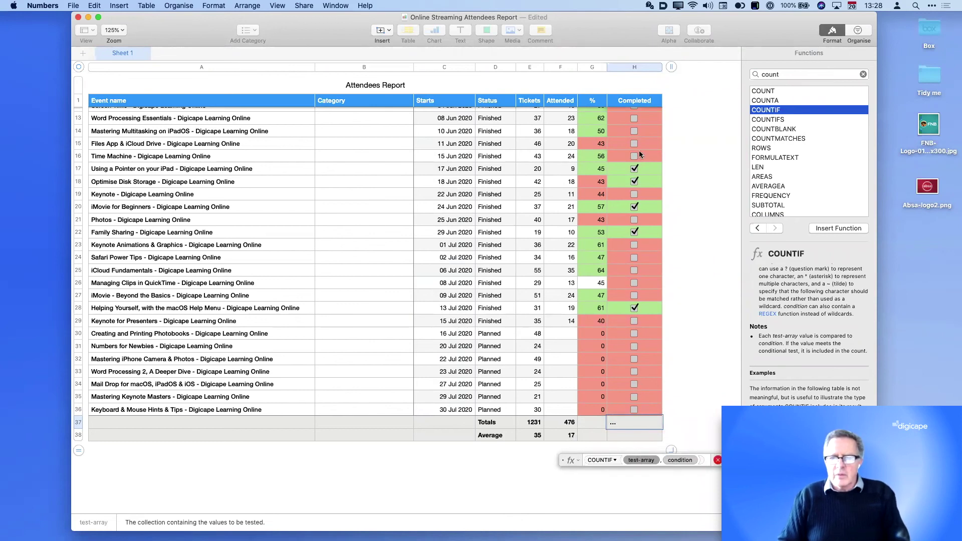
# - Set the Completed column as COUNTIF's test array and "True" as its condition, and accept the formula
pyautogui.scroll(10, 638, 151)
pyautogui.click(645, 101)
pyautogui.click(645, 102)
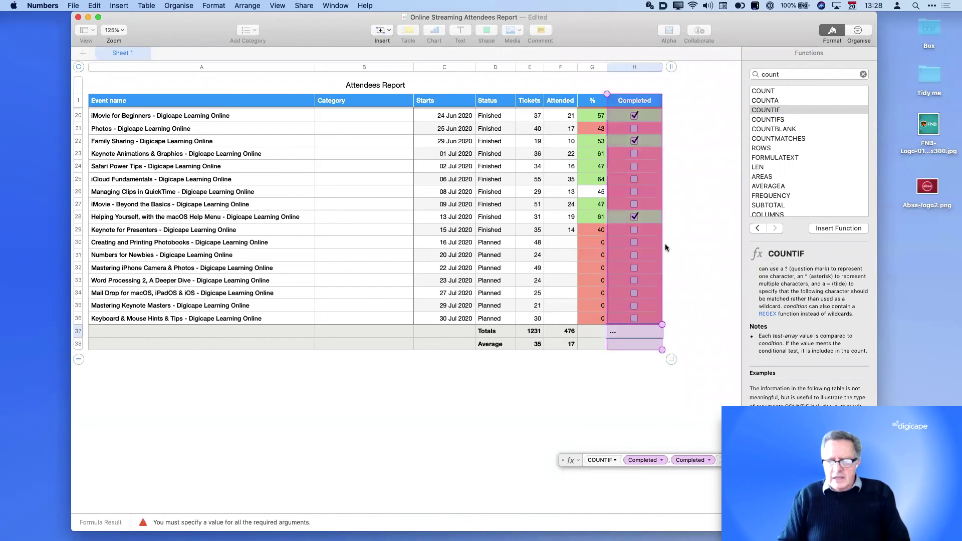
pyautogui.press('BackSpace')
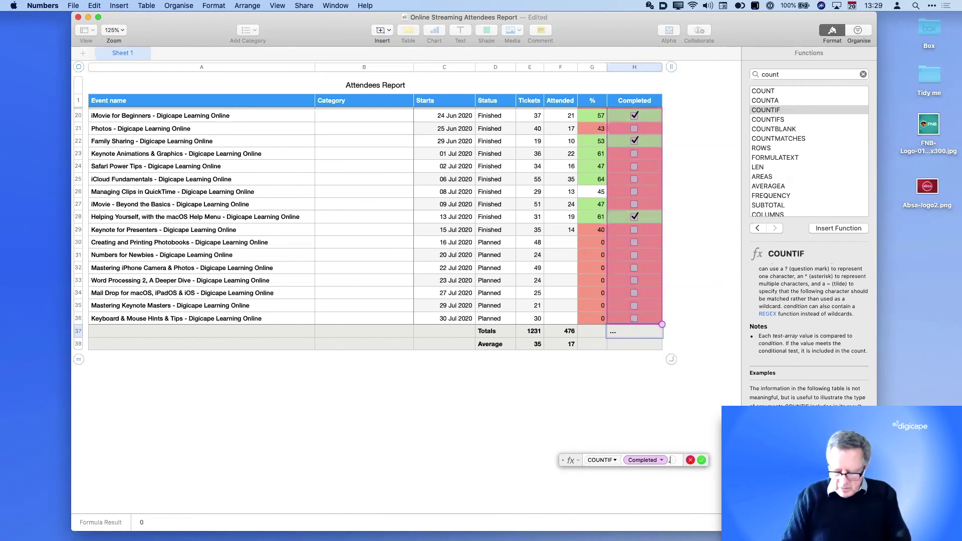
pyautogui.write('"True"')
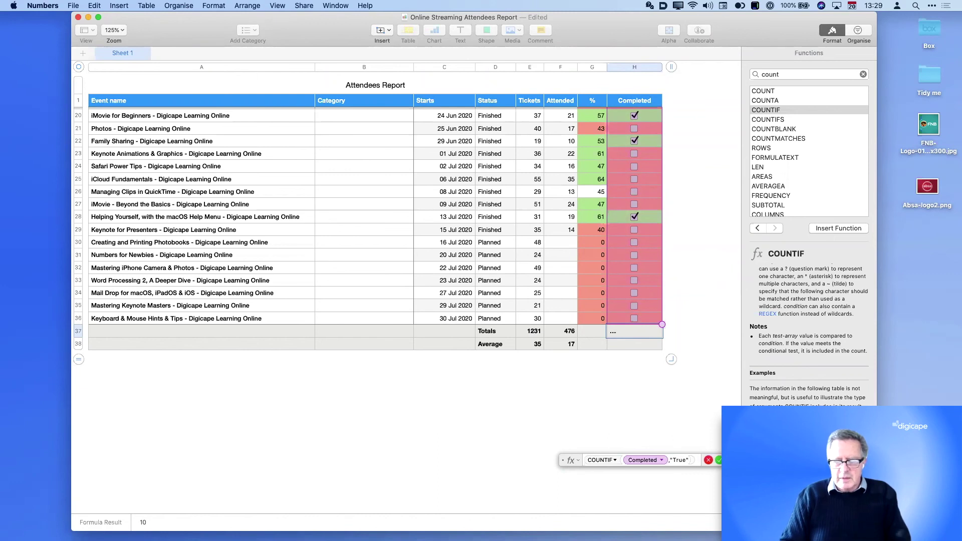
pyautogui.press('Return')
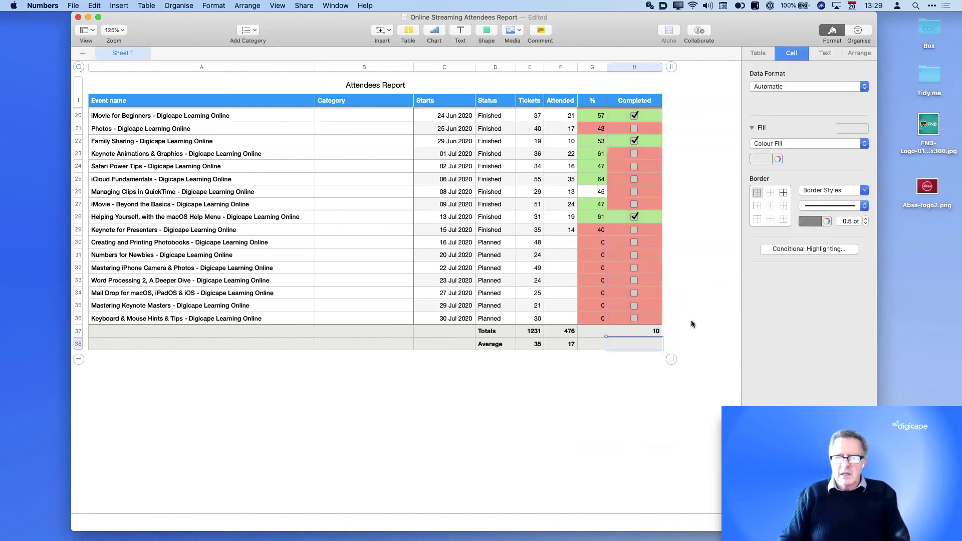
# - Tick Completed for Keynote for Presenters, Creating and Printing Photobooks, Numbers for Newbies and Mastering iPhone Camera & Photos
pyautogui.click(635, 229)
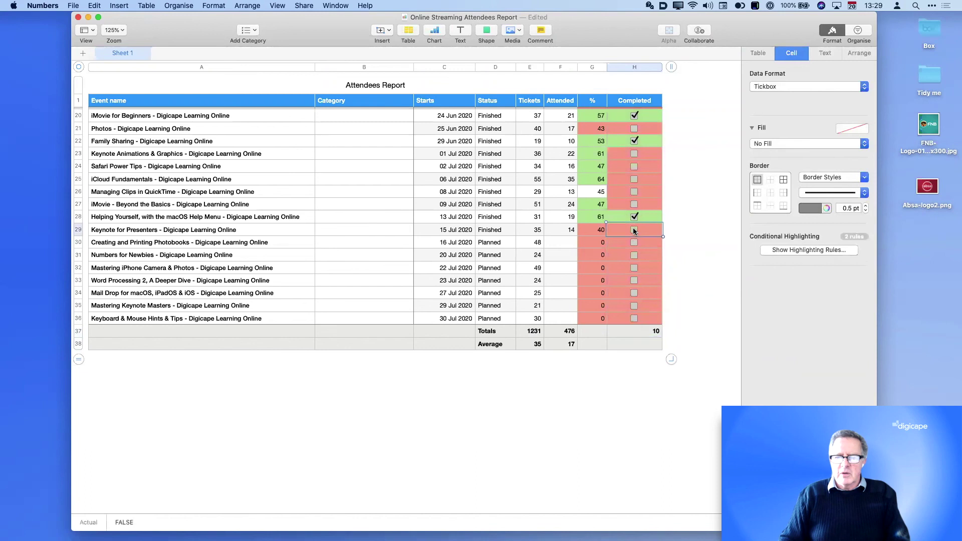
pyautogui.click(633, 243)
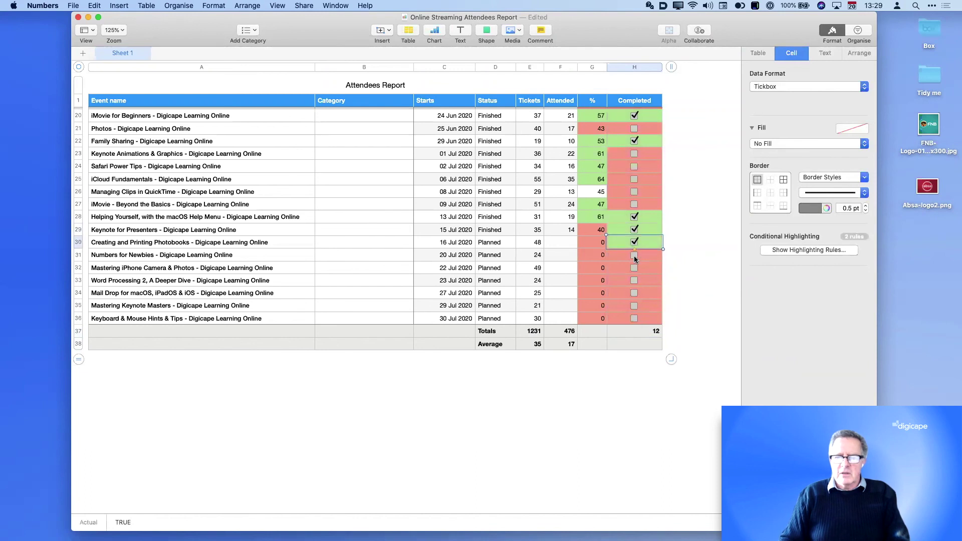
pyautogui.click(635, 256)
pyautogui.click(635, 268)
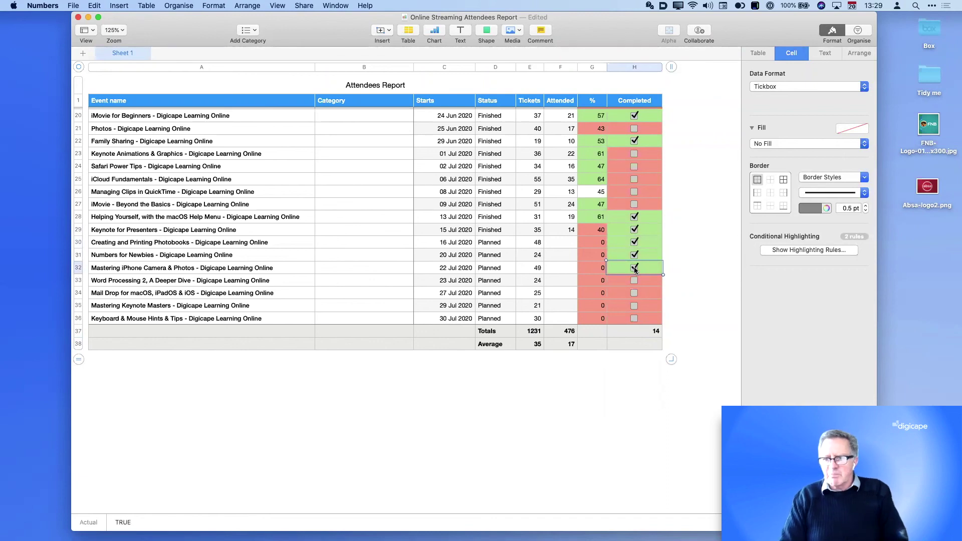
pyautogui.scroll(3, 636, 269)
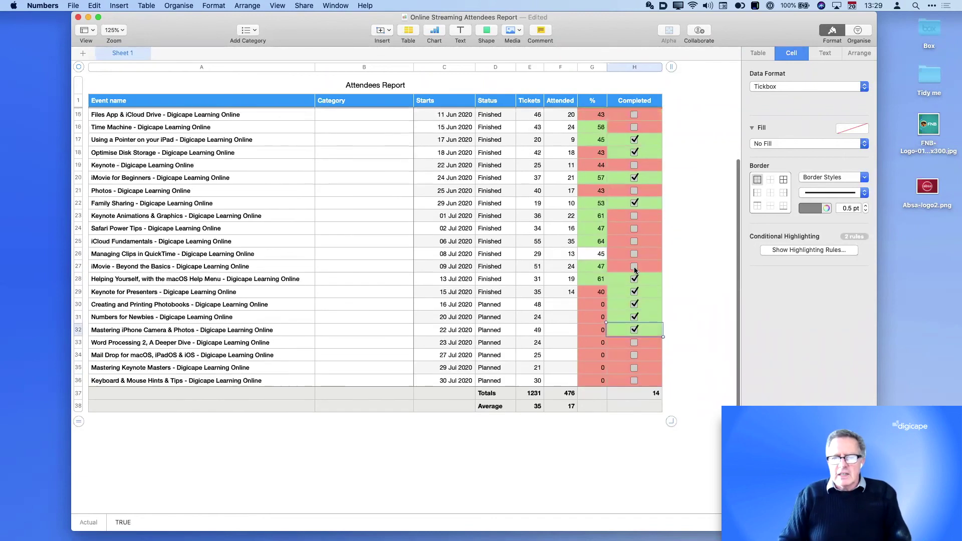
# - Switch to the open Animals Template spreadsheet and reposition its window on the desktop
pyautogui.scroll(5, 635, 270)
pyautogui.scroll(-5, 698, 455)
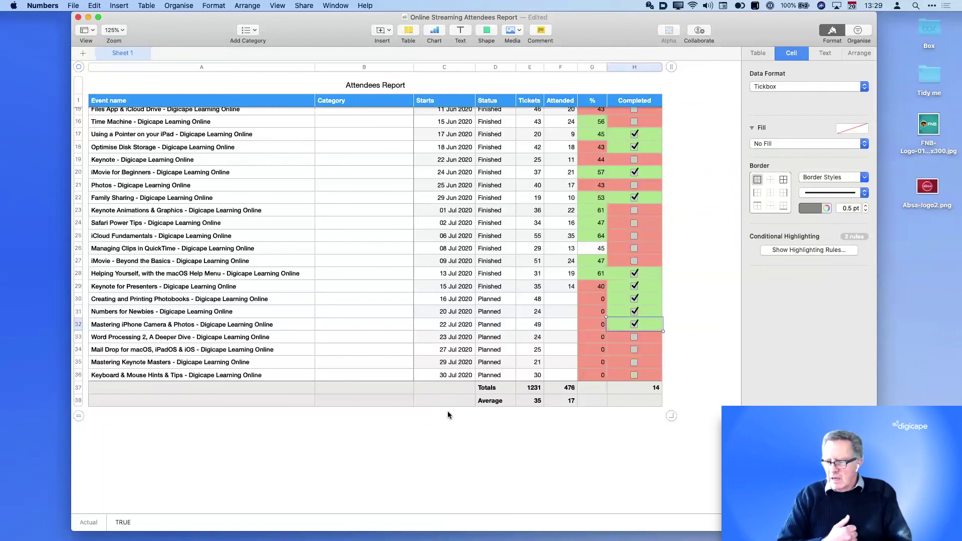
pyautogui.moveTo(955, 286)
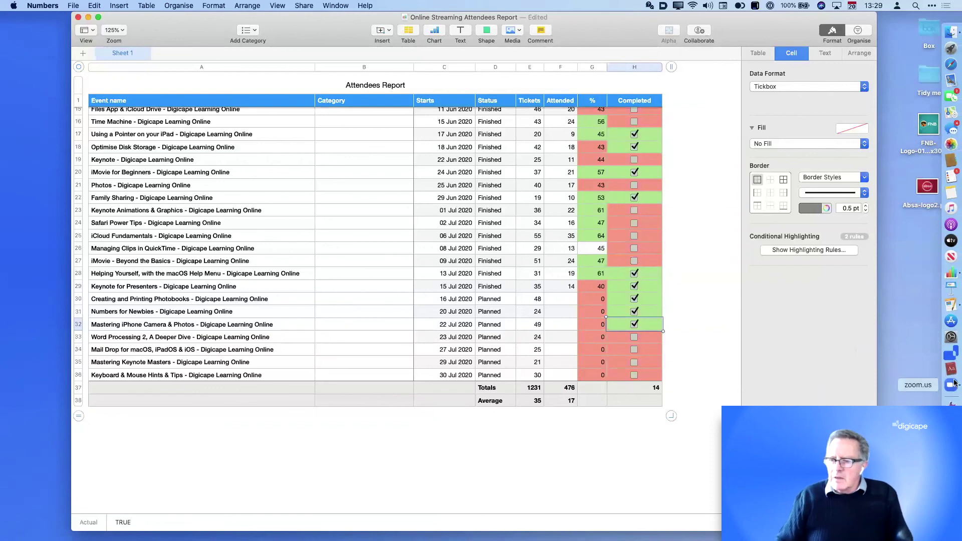
pyautogui.rightClick(954, 278)
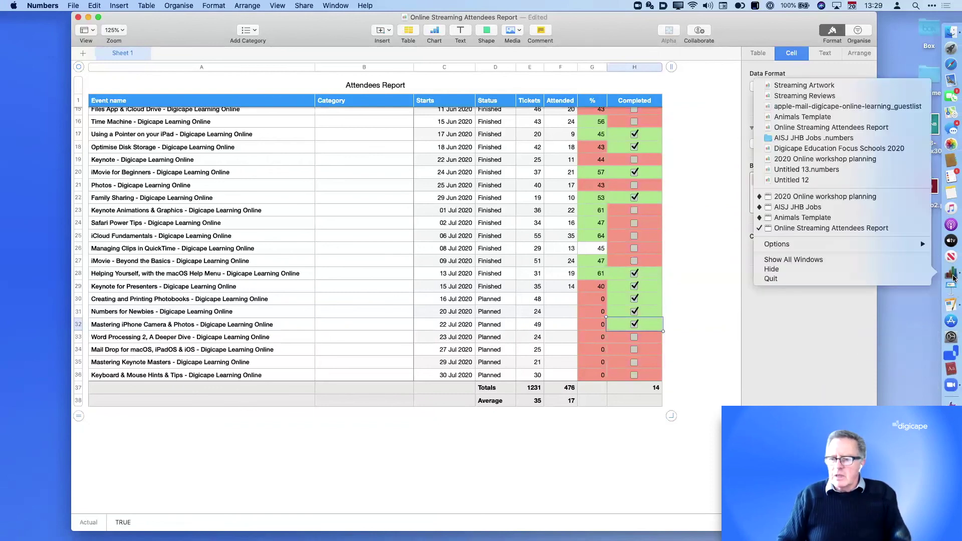
pyautogui.click(812, 218)
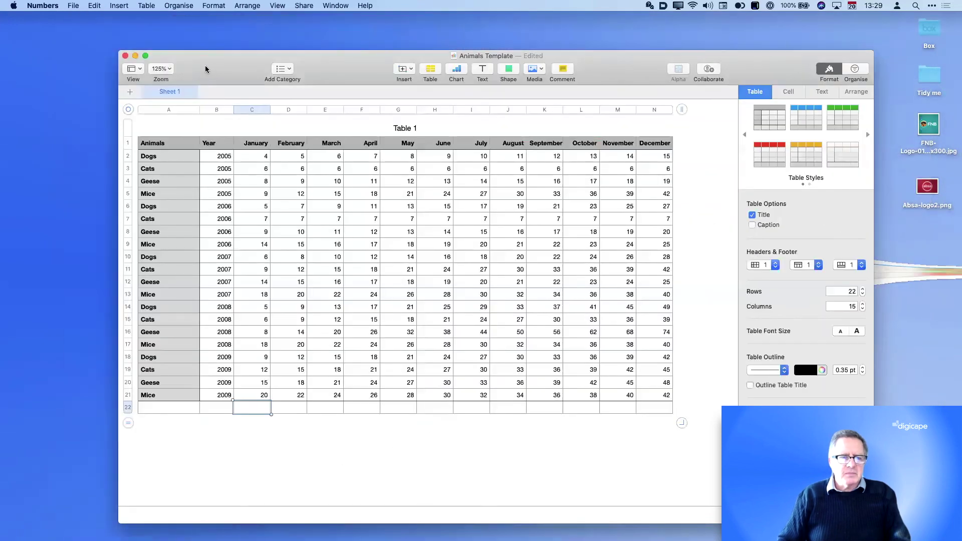
pyautogui.moveTo(206, 67); pyautogui.dragTo(195, 55)
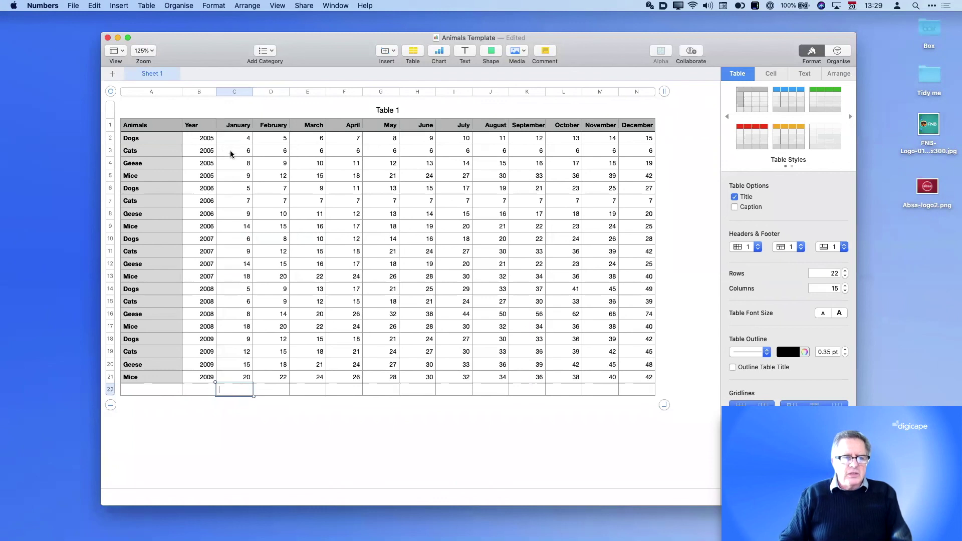
pyautogui.click(387, 52)
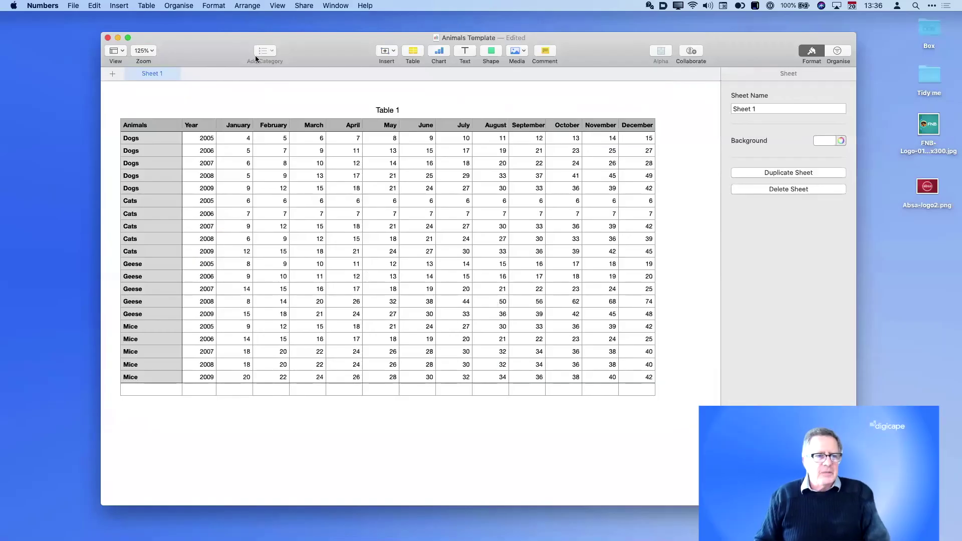
# - Review the Excel export settings for the Animals Template, including the advanced file format choices, and cancel without exporting
pyautogui.click(73, 5)
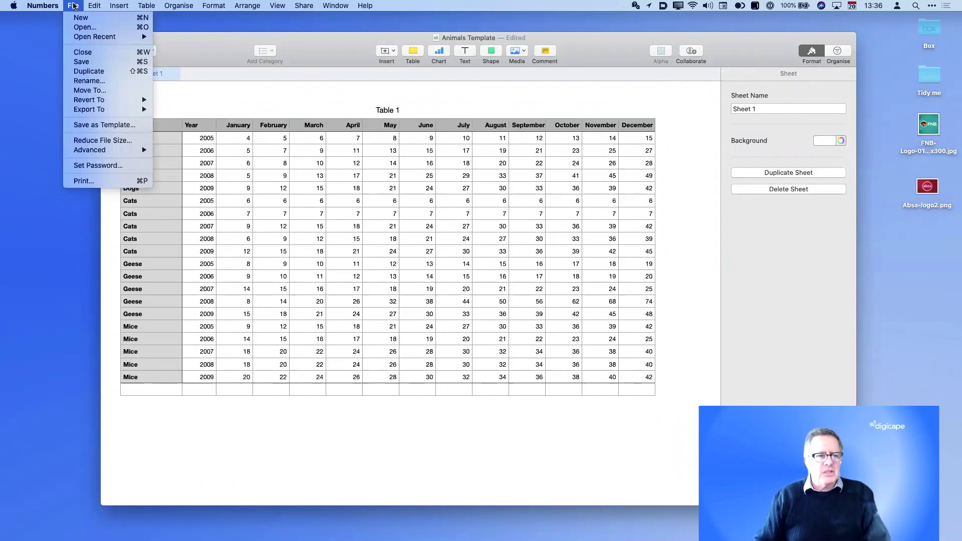
pyautogui.moveTo(84, 111)
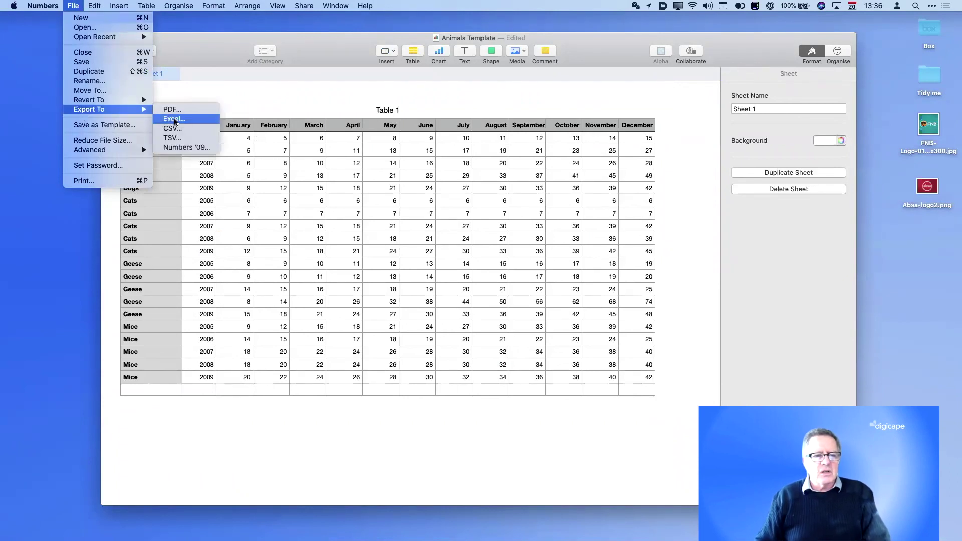
pyautogui.click(188, 120)
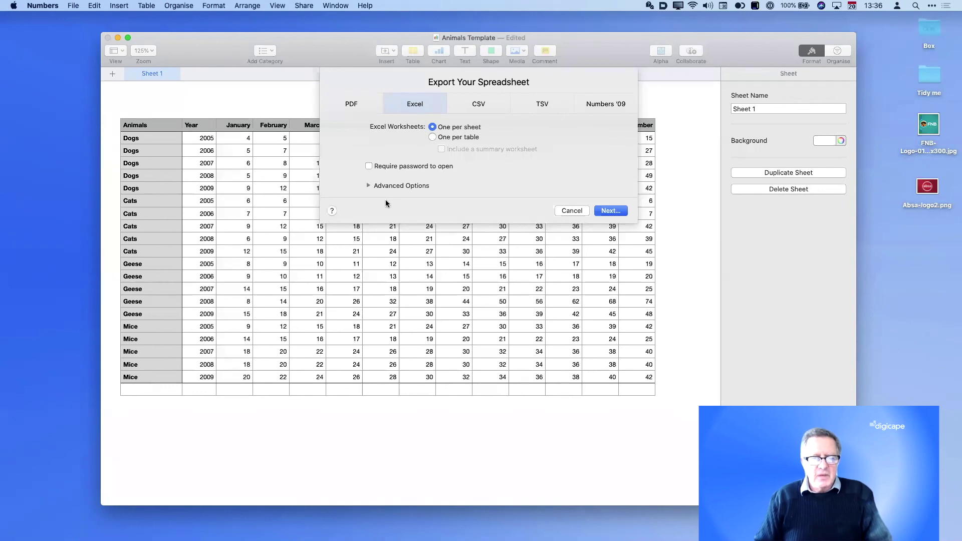
pyautogui.click(368, 186)
pyautogui.click(404, 205)
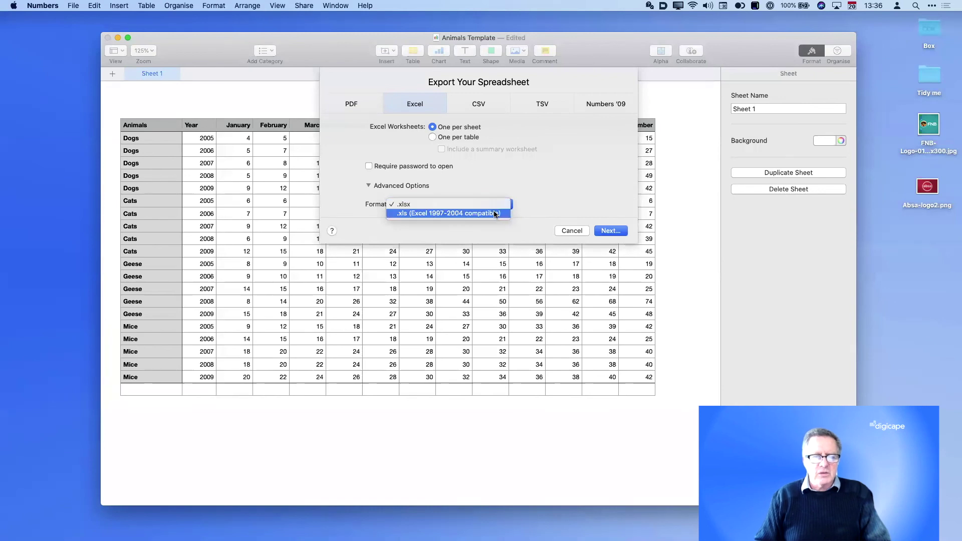
pyautogui.click(560, 196)
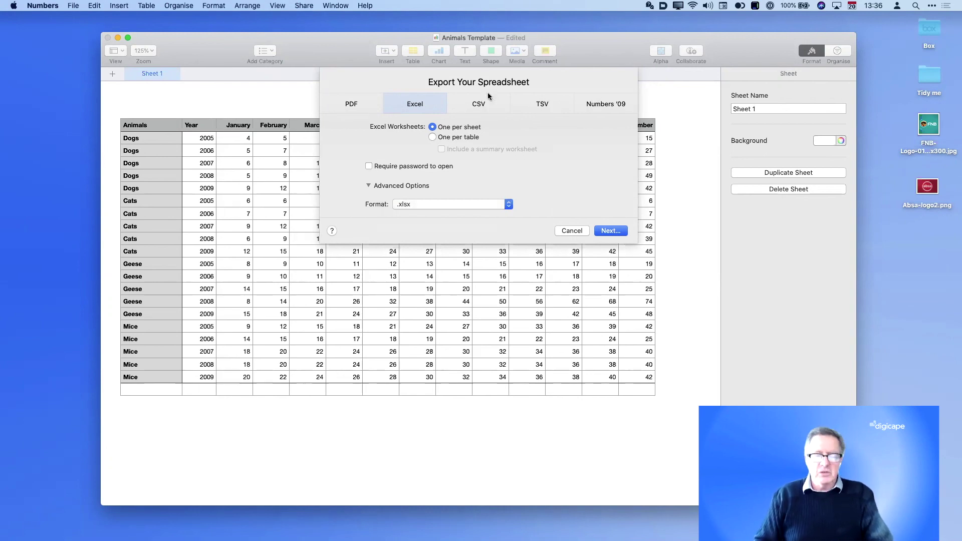
pyautogui.click(565, 231)
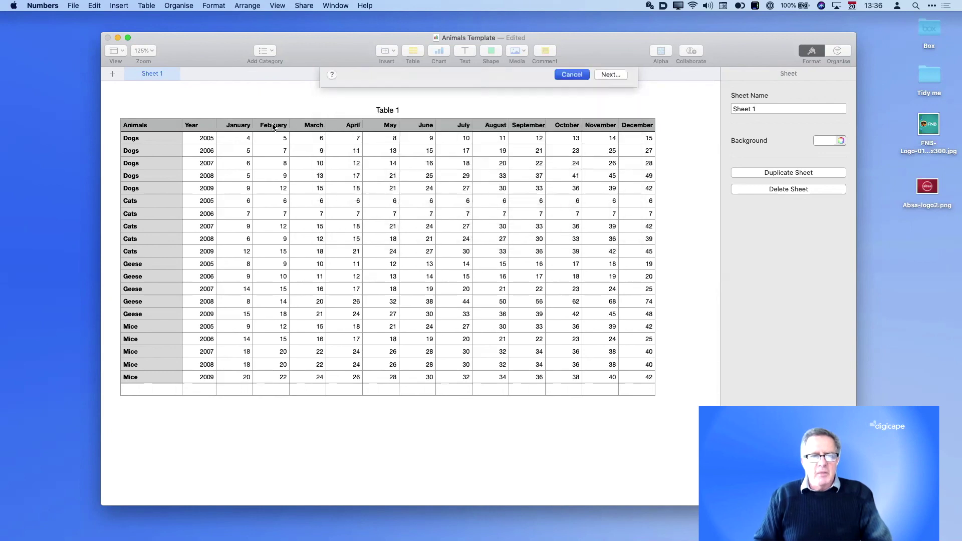